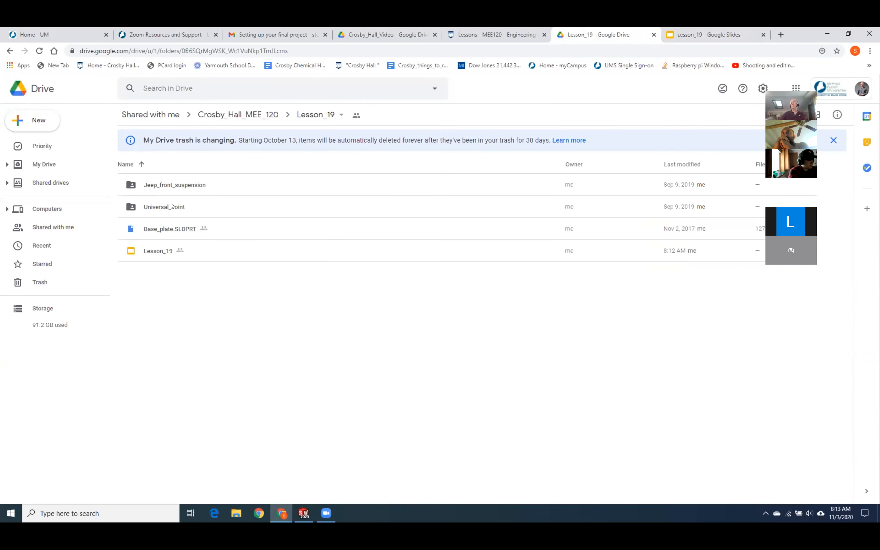
Step: Switch to SOLIDWORKS and open the part Base_plate.SLDPRT from the Downloads folder
left_click(302, 514)
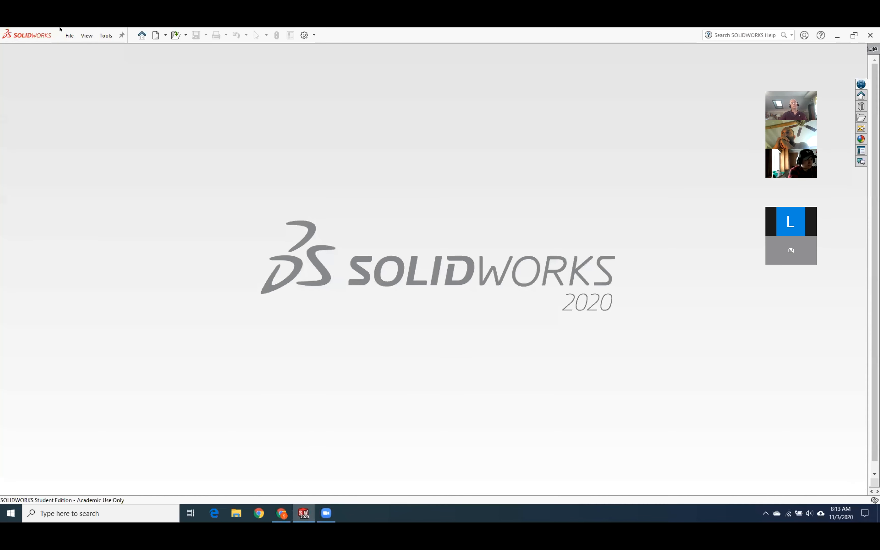
left_click(70, 35)
left_click(88, 62)
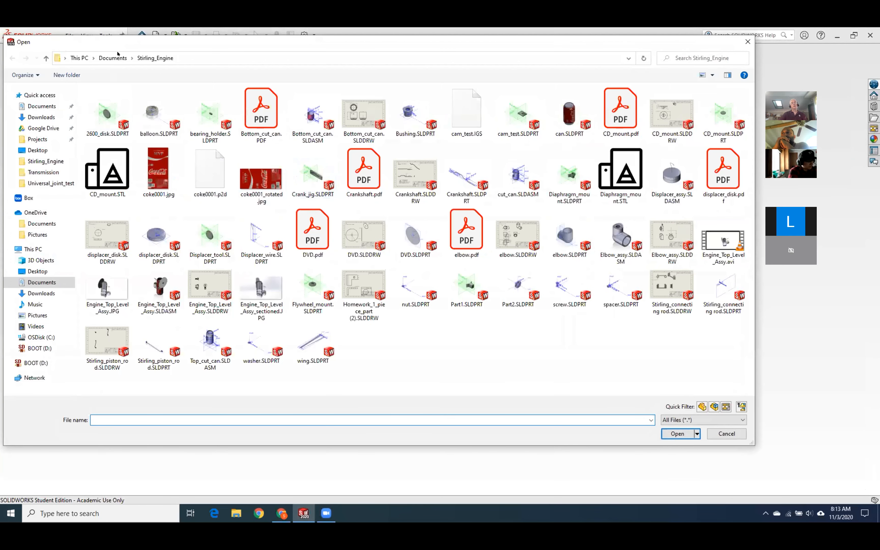
left_click(40, 293)
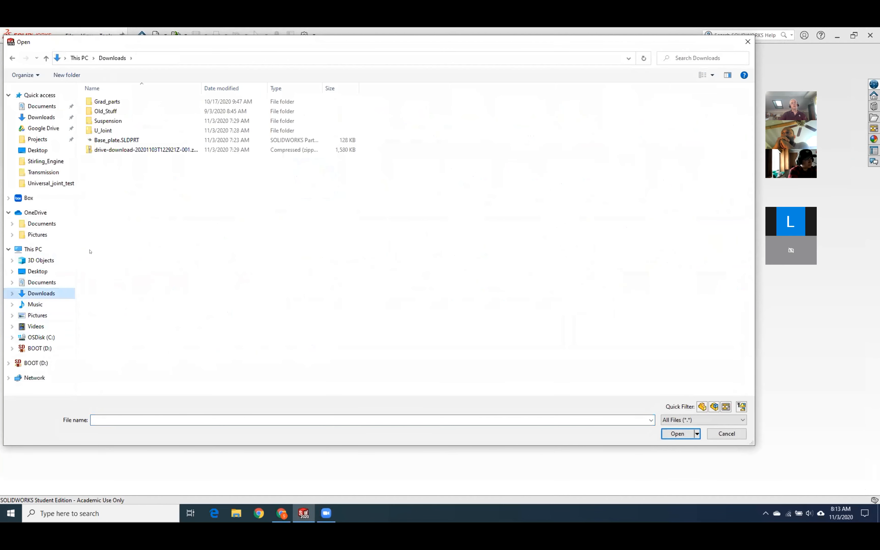
double_click(117, 140)
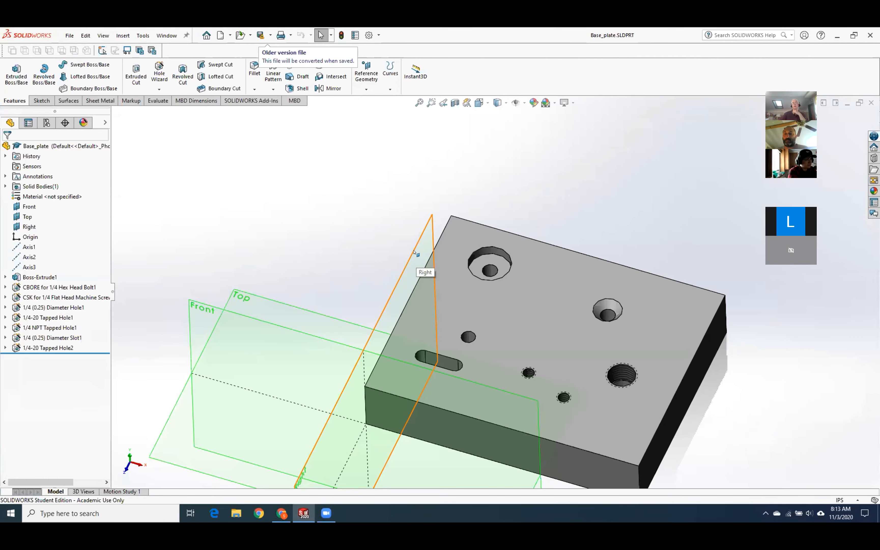
Step: Create a B-size drawing from the open base plate part
scroll(650, 381, "up", 3)
scroll(579, 357, "down", 4)
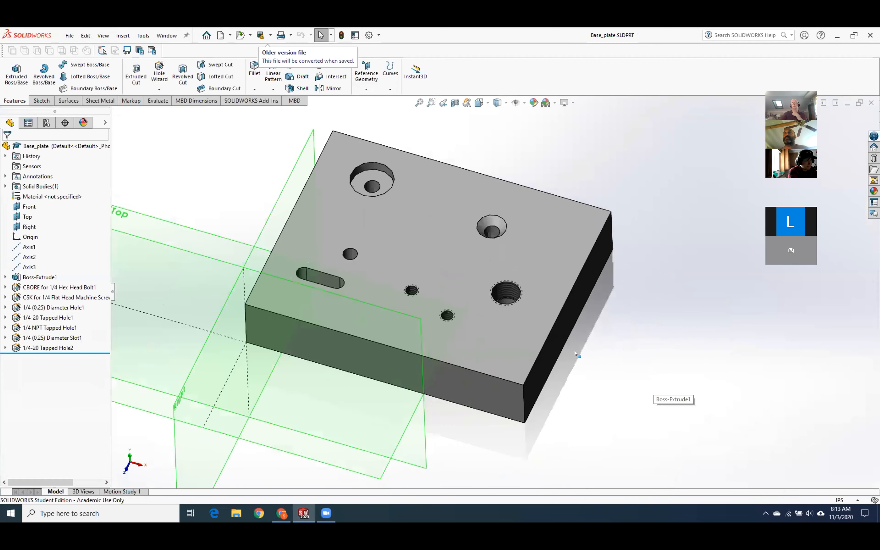
scroll(407, 258, "up", 3)
scroll(407, 182, "down", 4)
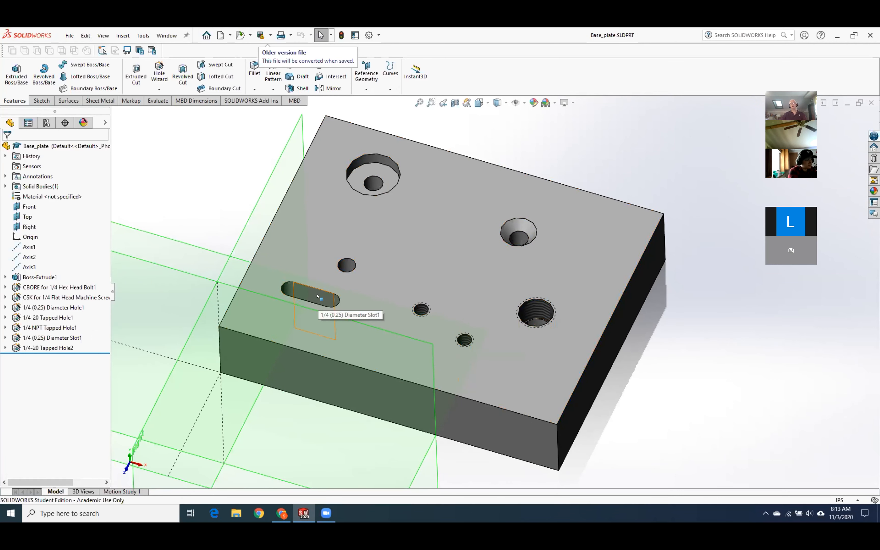
left_click(230, 36)
left_click(260, 57)
left_click(279, 191)
left_click(453, 373)
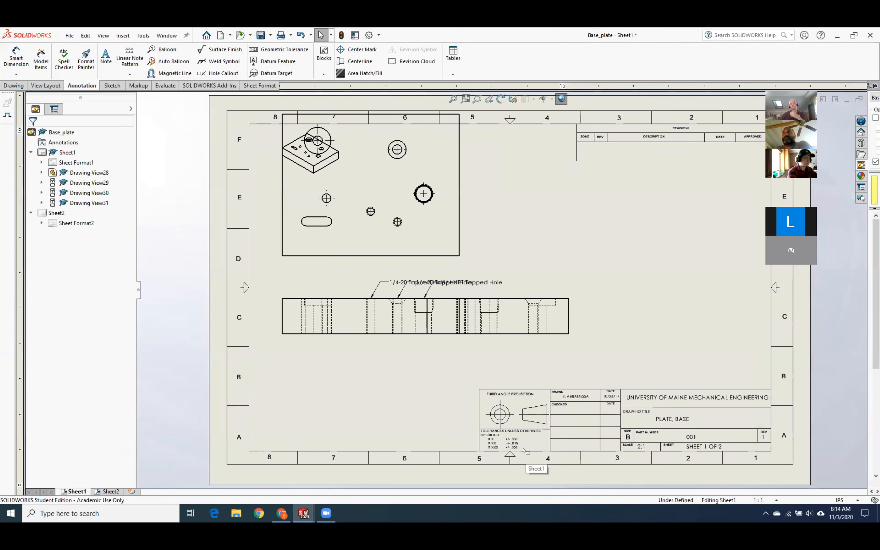
Step: Delete the right-side projected view and the front view below the plate's top view from Sheet1
left_click(552, 339)
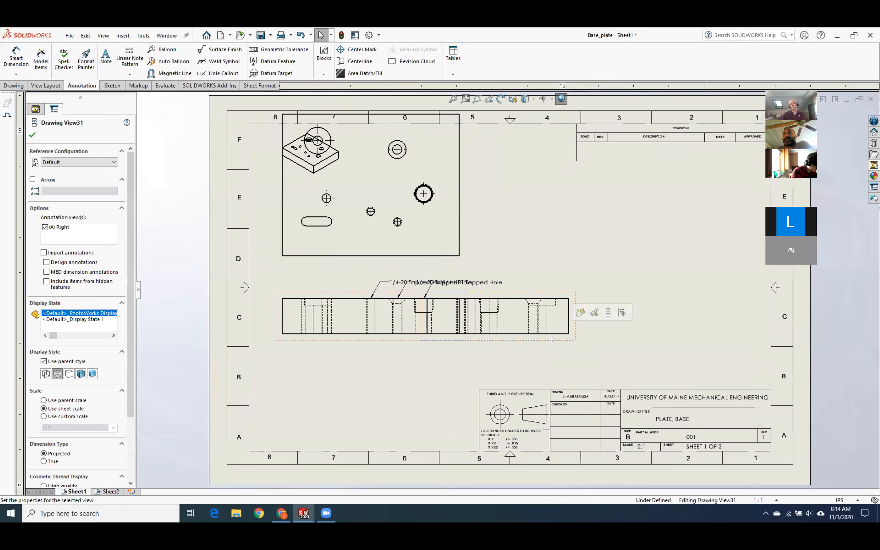
key("Delete")
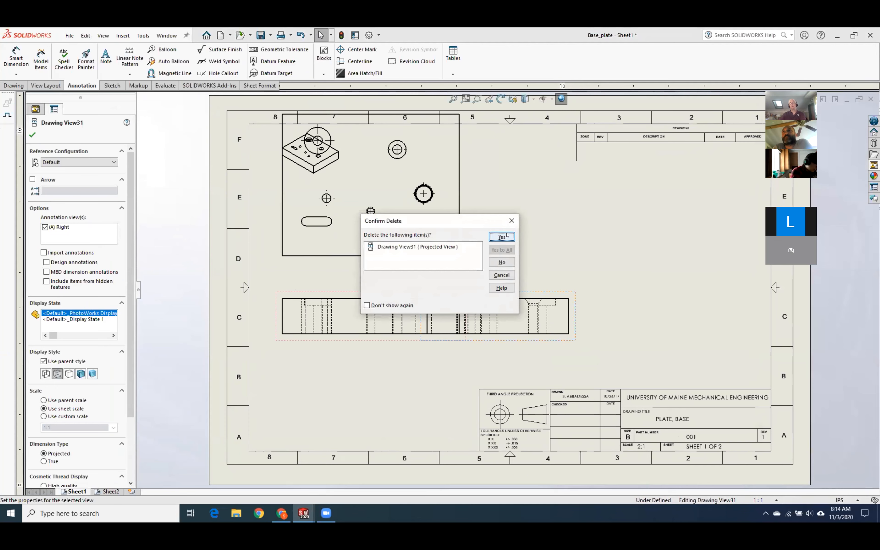
left_click(502, 236)
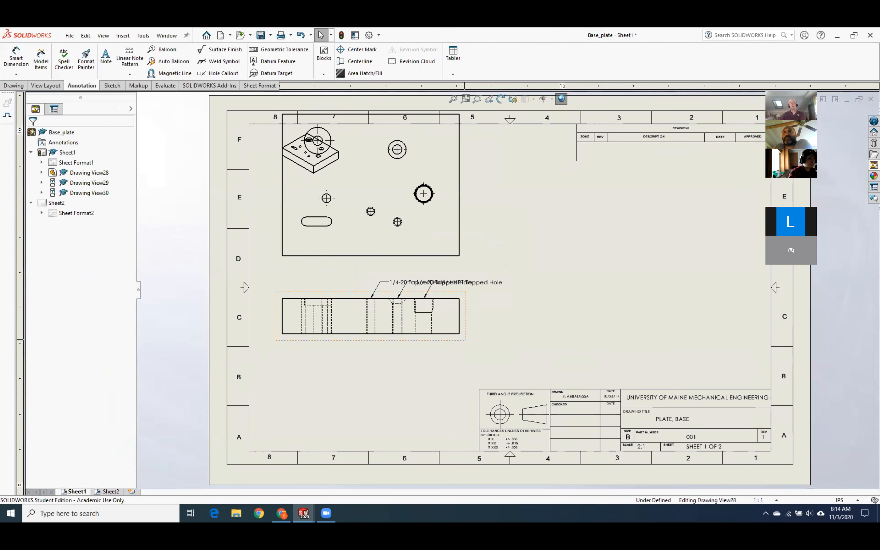
left_click(459, 339)
key("Delete")
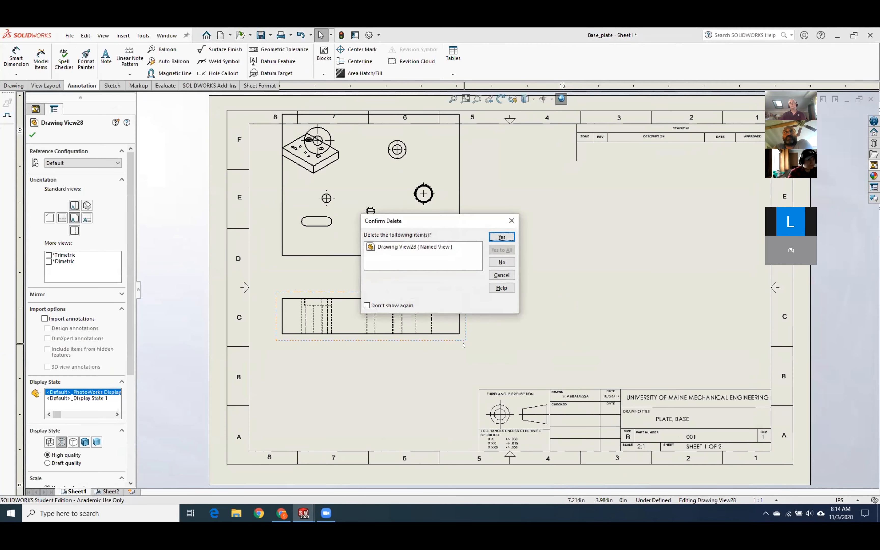
left_click(501, 237)
Step: Move the plate's top view down to zones C–D and the isometric view beside the revision table
left_click_drag(440, 256, 455, 371)
left_click_drag(335, 177, 563, 180)
left_click(560, 310)
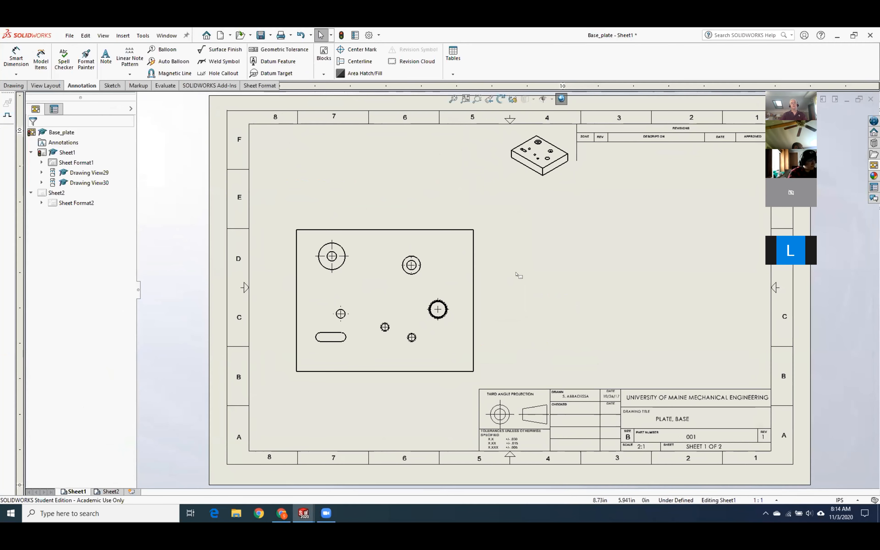
Step: Add a projected edge view of the plate directly above its top view
left_click(122, 35)
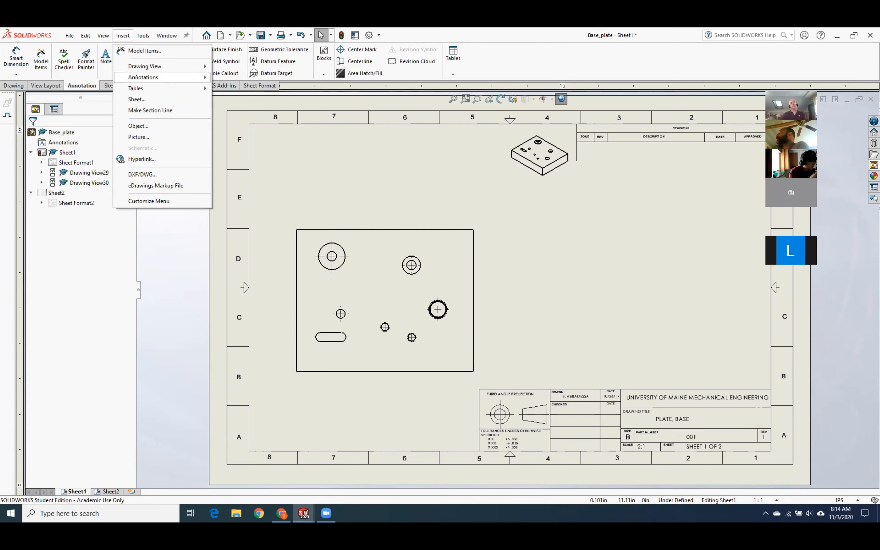
mouse_move(138, 59)
left_click(236, 76)
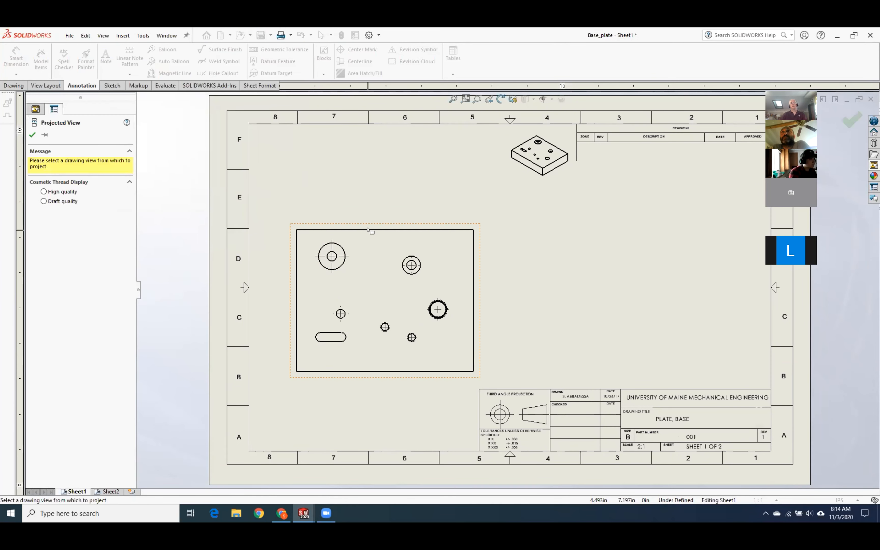
left_click(362, 230)
left_click(362, 192)
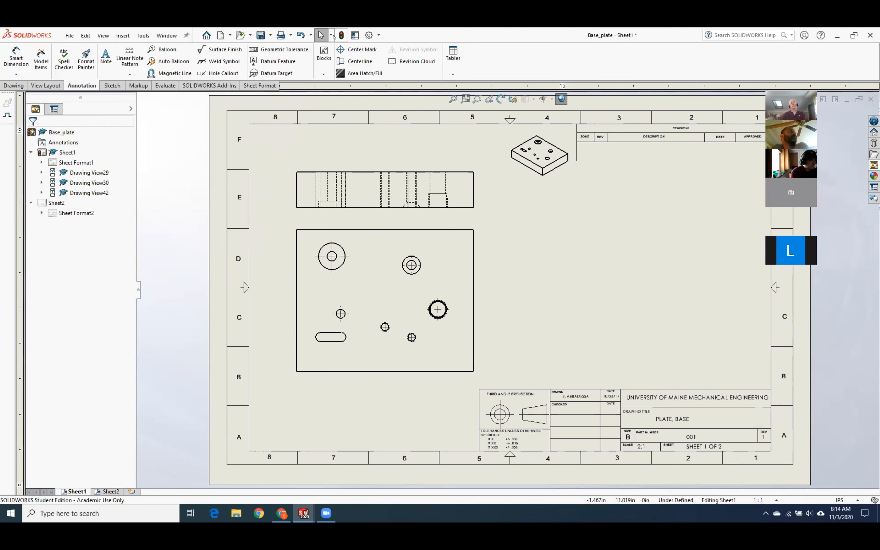
Step: Save the drawing as Base_plate.SLDDRW in Downloads together with the modified part, updating the views before saving
key("ctrl+s")
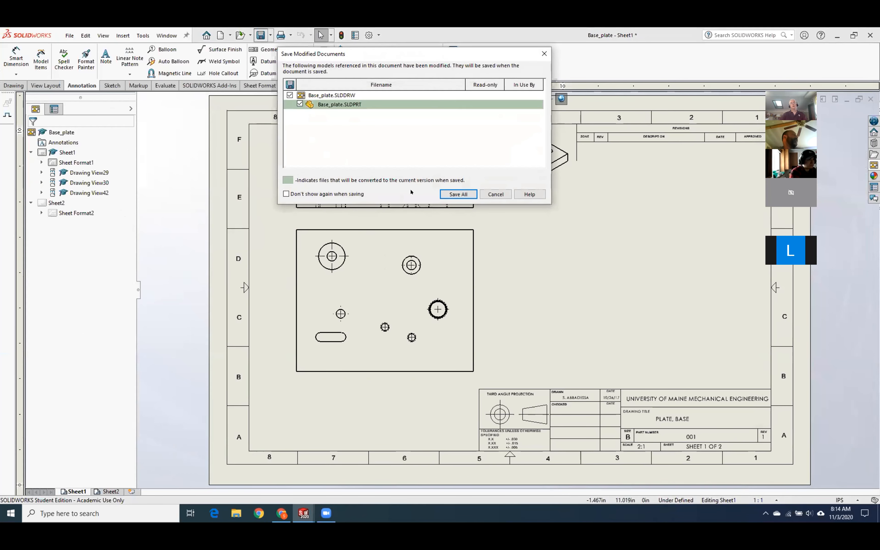
left_click(442, 194)
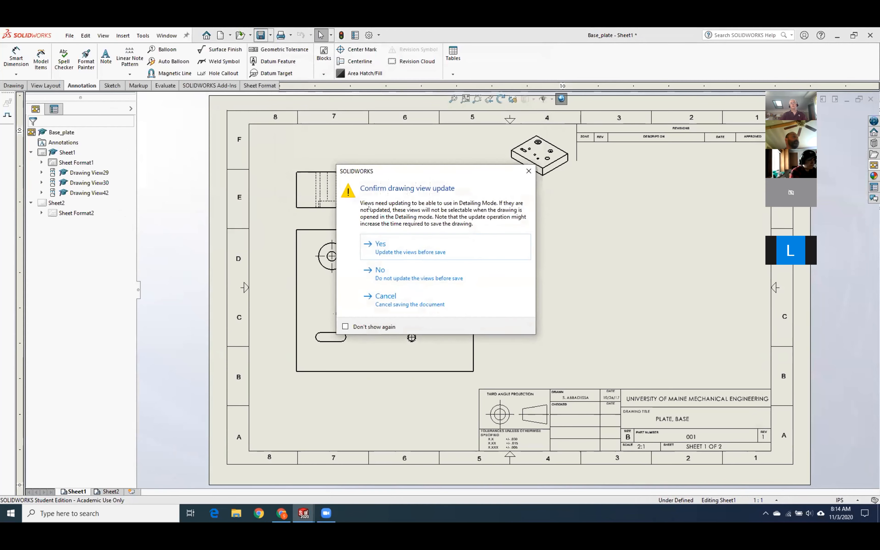
left_click(418, 251)
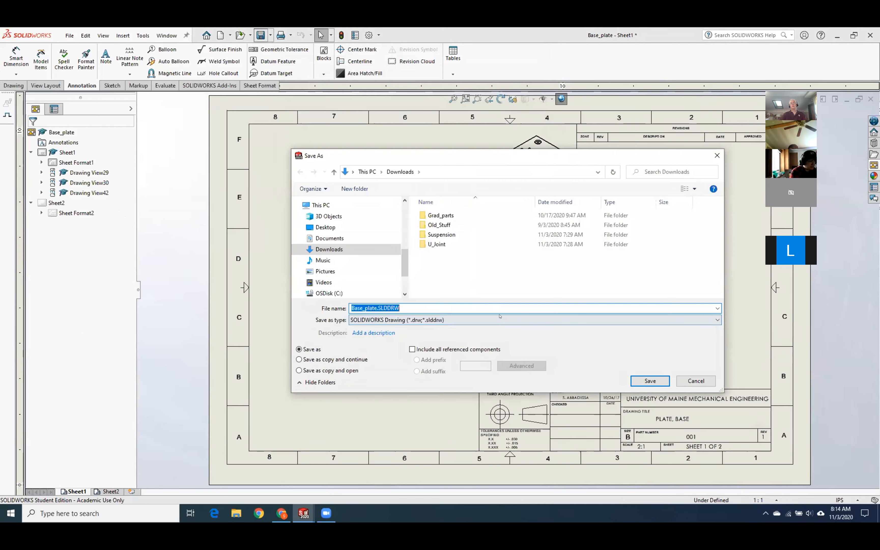
left_click(649, 380)
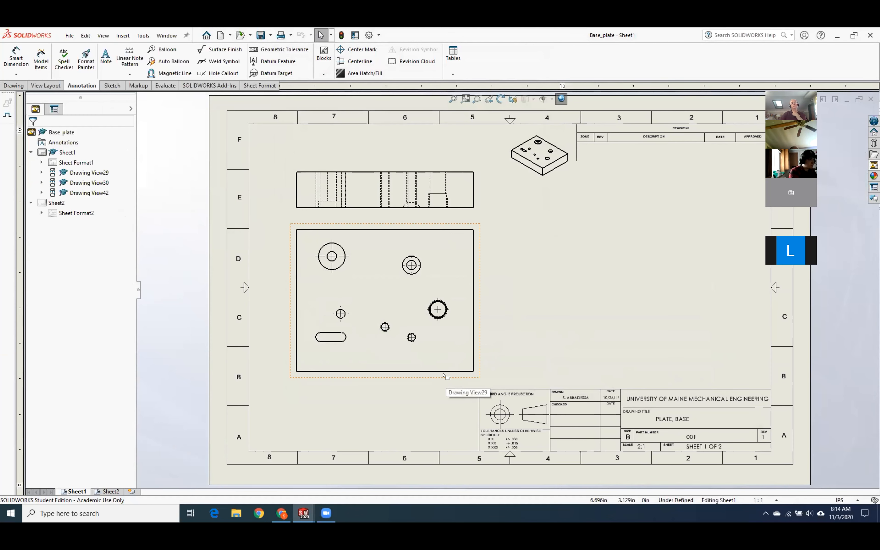
Step: Start a hole table with the top view's upper edge as X-axis datum and its left edge as Y-axis datum
left_click(123, 35)
mouse_move(148, 90)
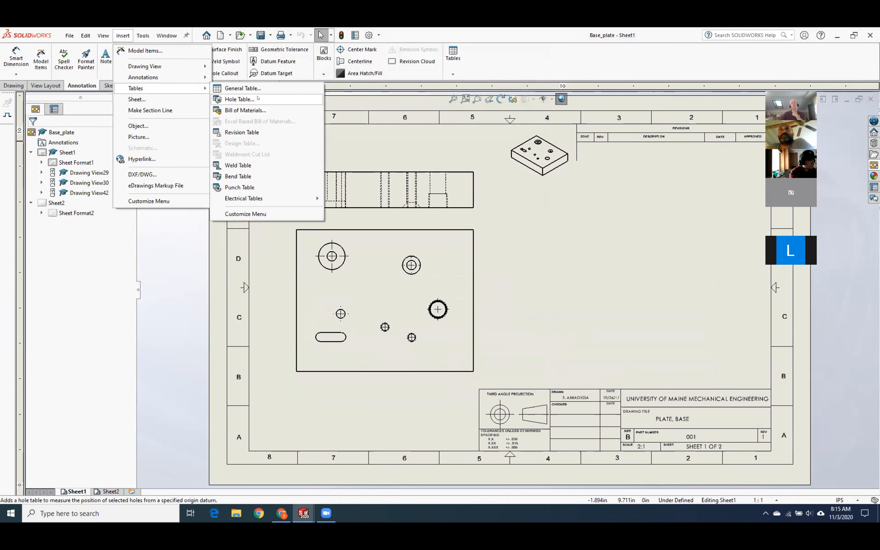
left_click(240, 99)
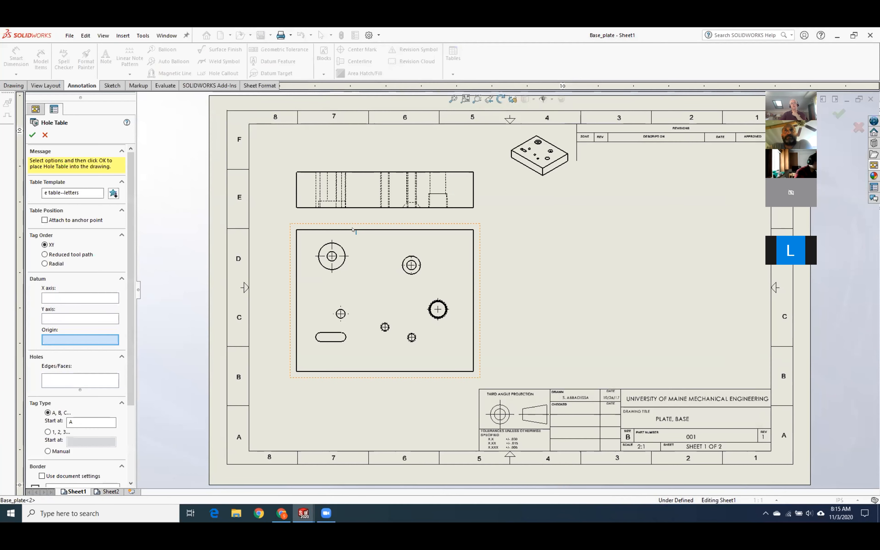
left_click(91, 300)
left_click(374, 230)
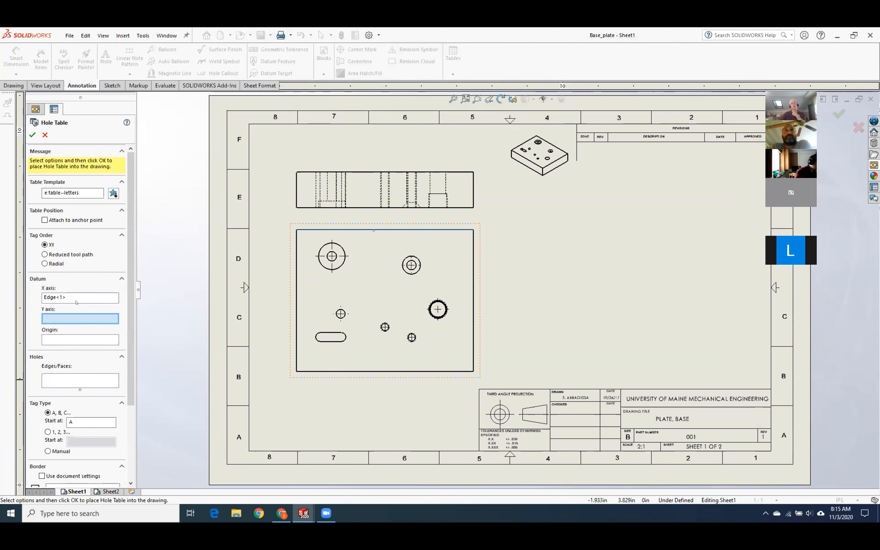
left_click(297, 273)
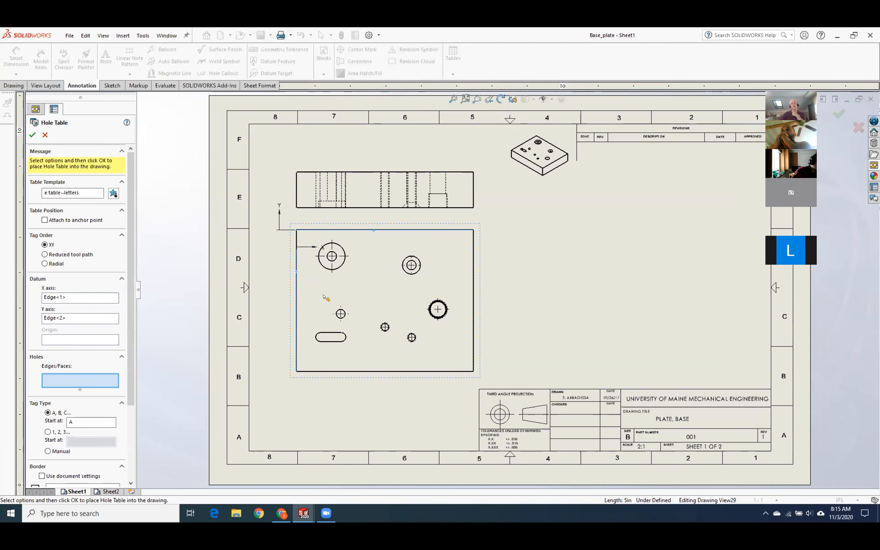
Step: Include all holes on the plate's top face and place the hole table in the open area right of the view
left_click(325, 303)
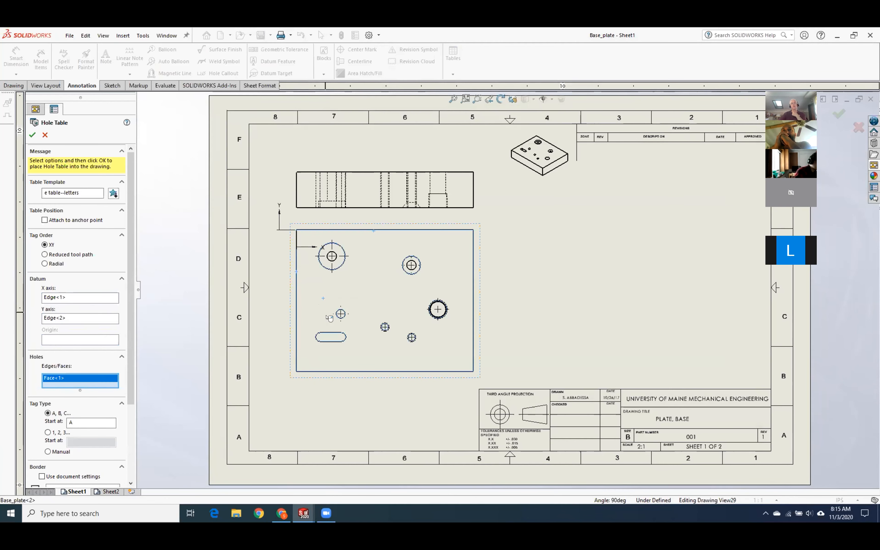
left_click(32, 135)
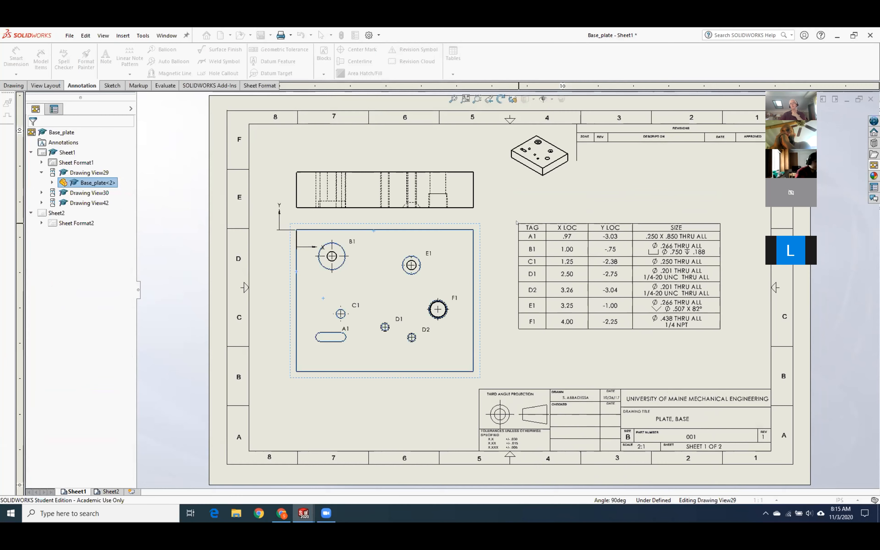
left_click(516, 222)
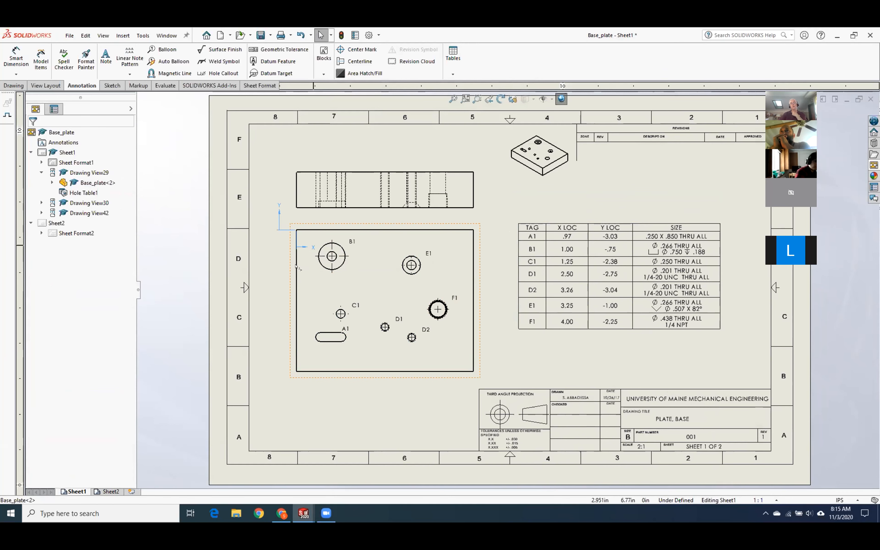
Step: Inspect the hole table's datum axis properties and the entries of the hole table
left_click(301, 246)
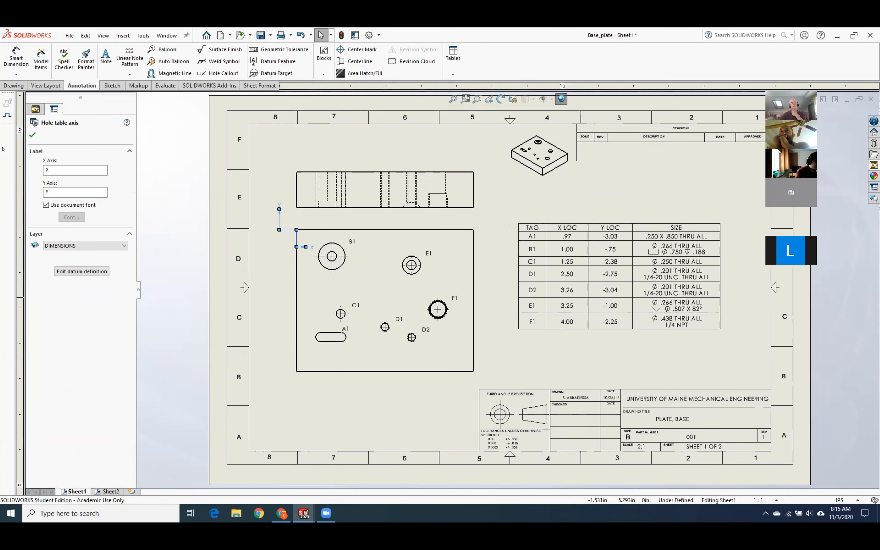
left_click(32, 135)
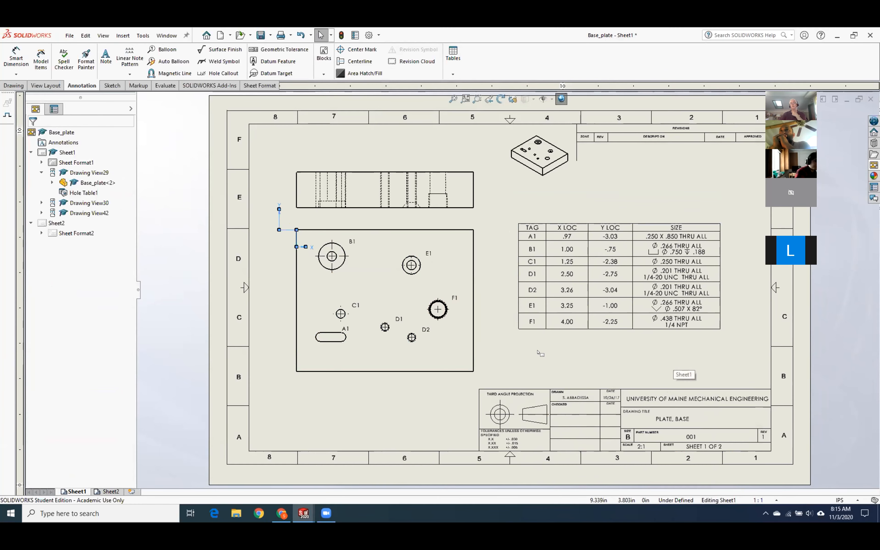
left_click(649, 355)
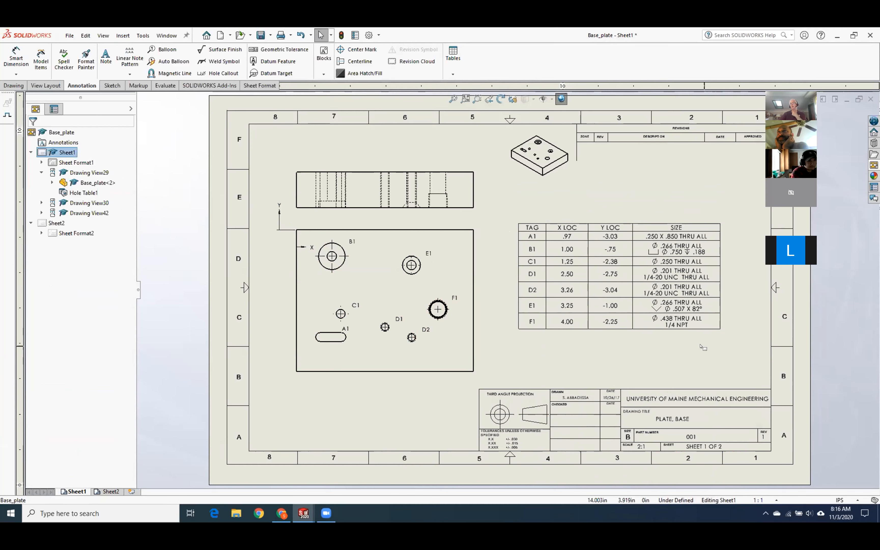
left_click(688, 326)
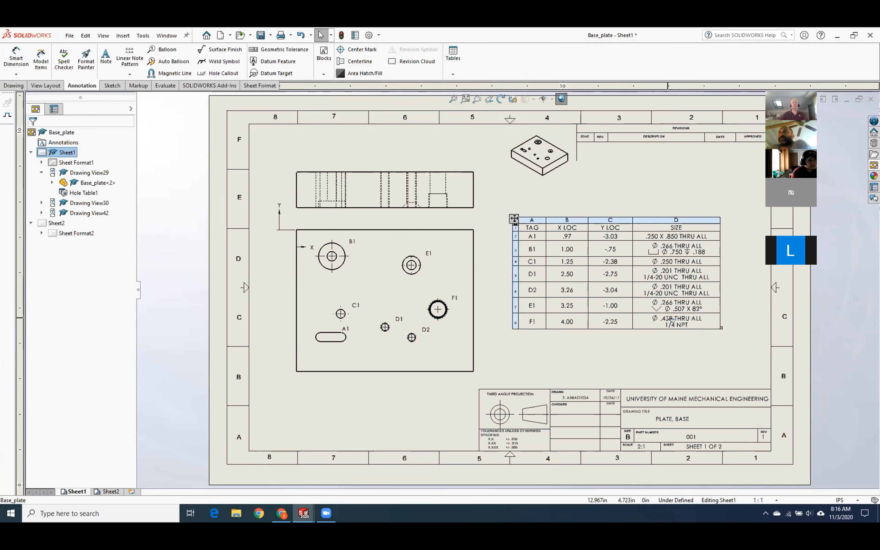
left_click(581, 360)
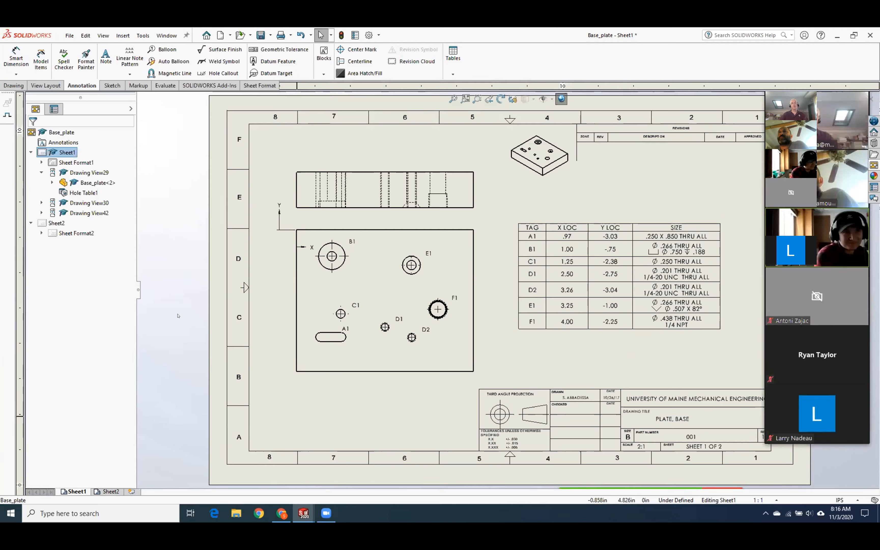
Step: Open the base plate part from the drawing, examine its top face, and return to the tagged holes in the drawing
right_click(91, 182)
left_click(138, 221)
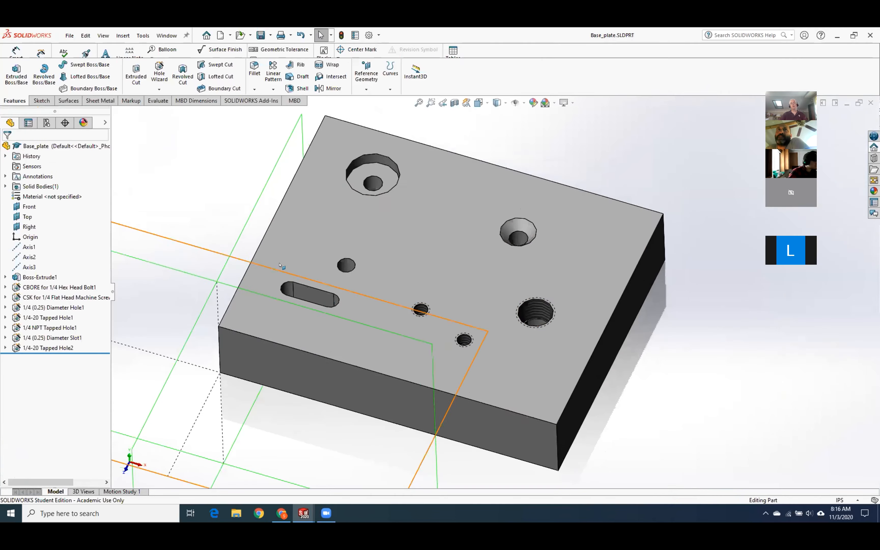
left_click(436, 215)
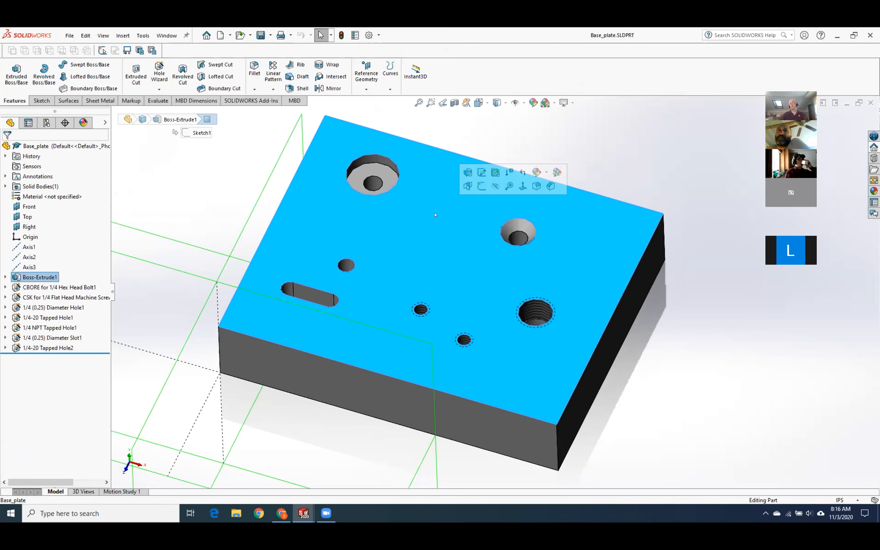
left_click(870, 103)
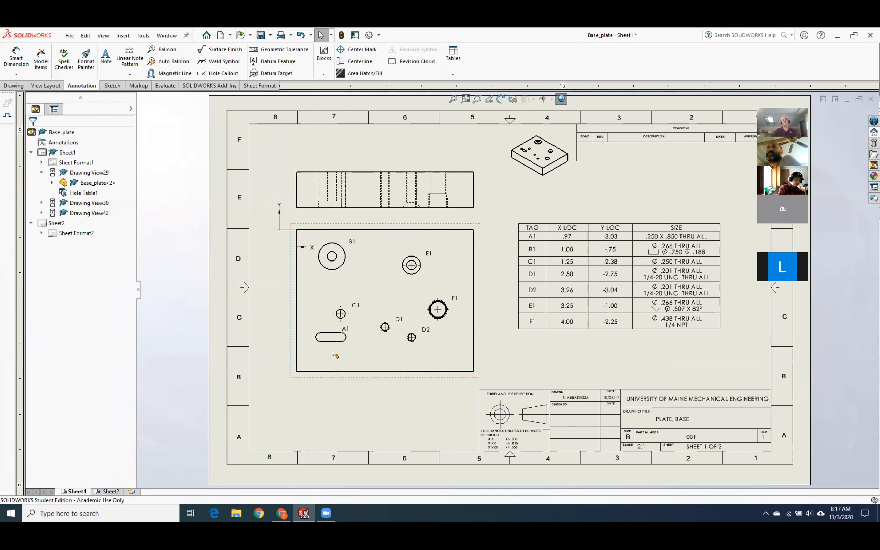
scroll(333, 354, "up", 3)
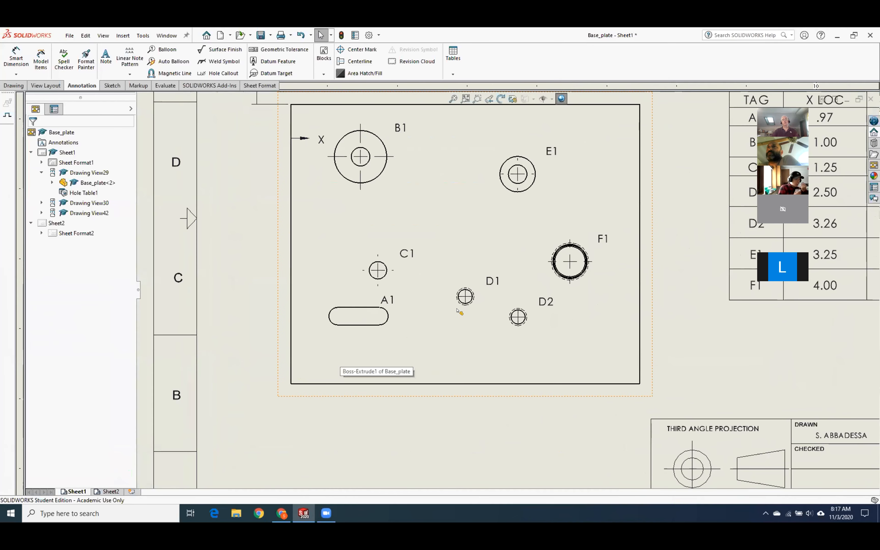
Step: Dimension the horizontal distance from the plate's left edge to the centre of slot A1's left arc
left_click(16, 58)
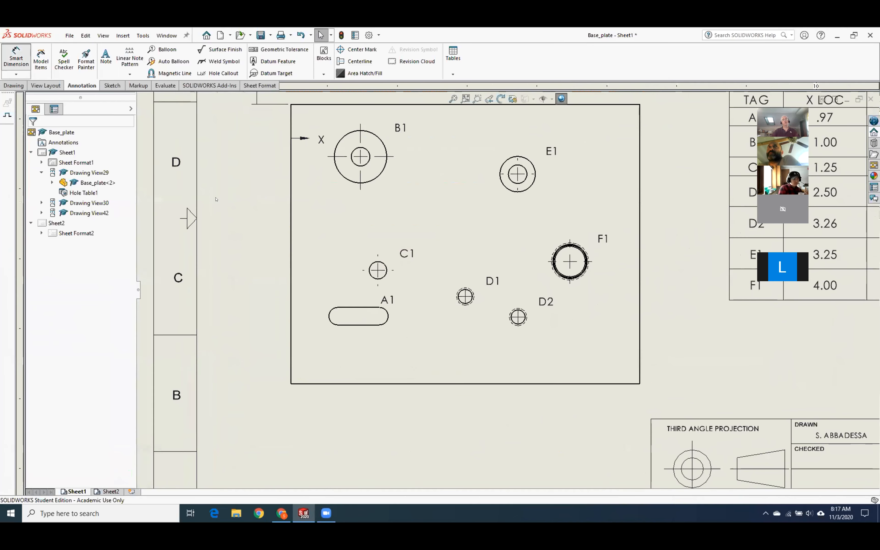
left_click(290, 297)
left_click(330, 320)
left_click(313, 351)
key("Escape")
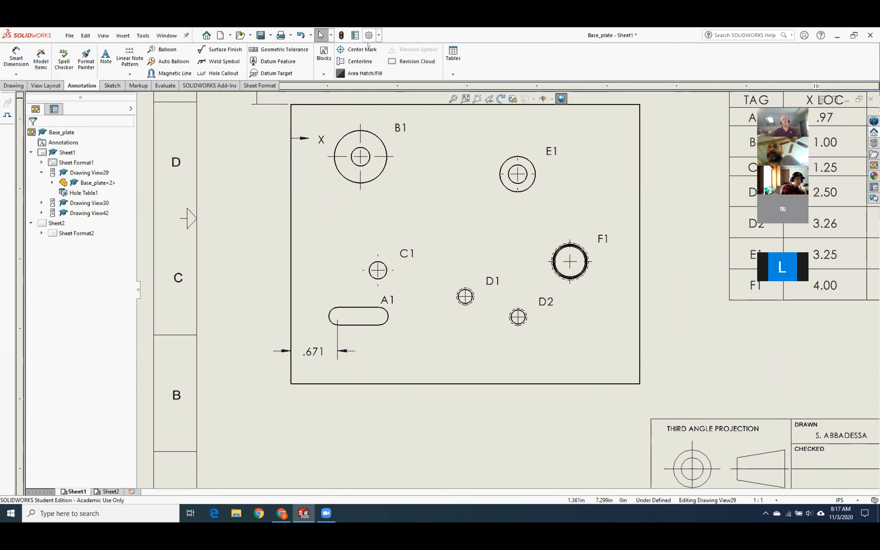
Step: Add centre marks to both end arcs of slot A1 using the slot-ends centre mark option
left_click(353, 51)
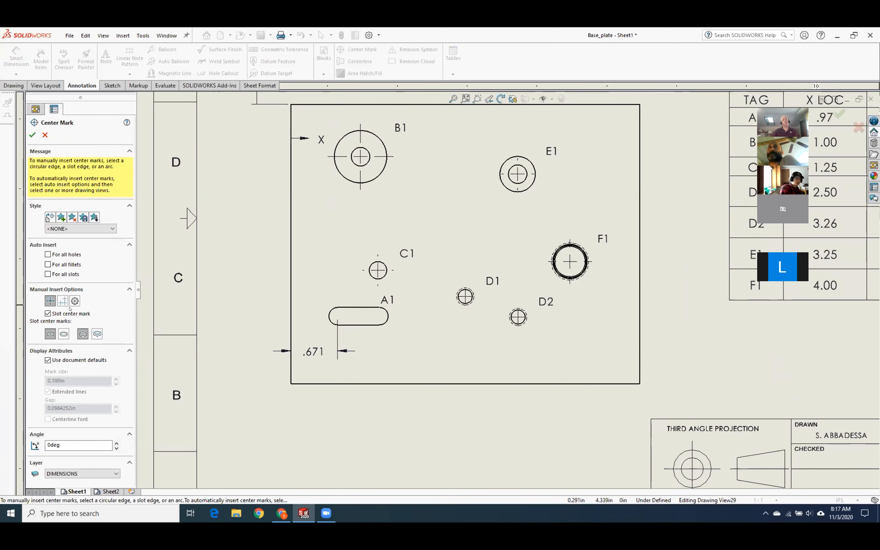
left_click(64, 333)
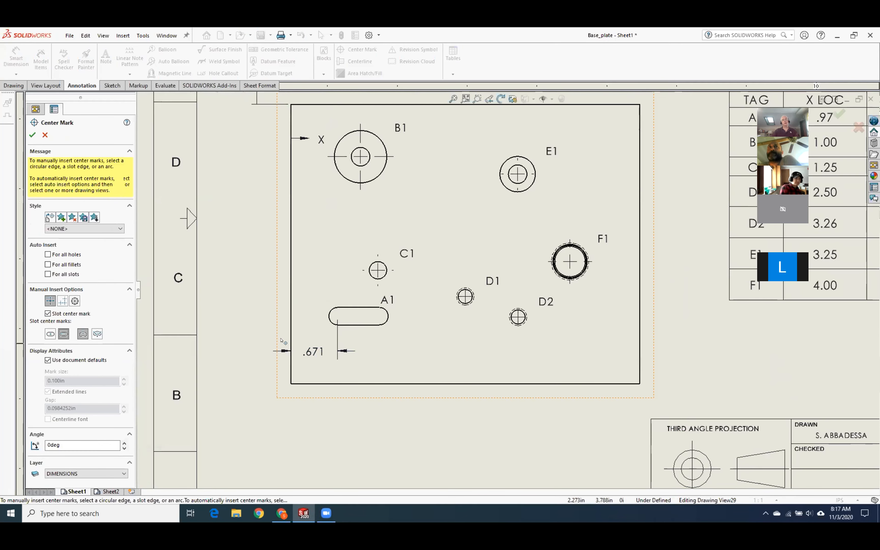
left_click(329, 316)
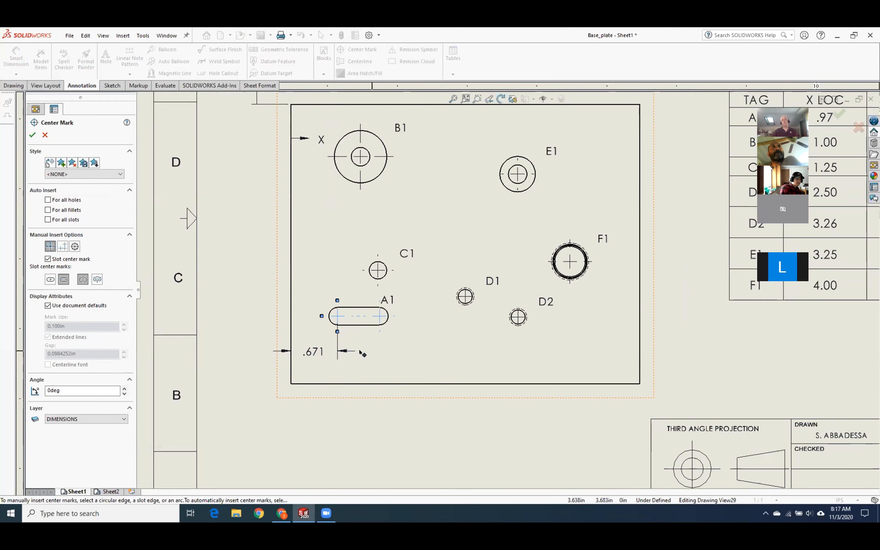
key("Return")
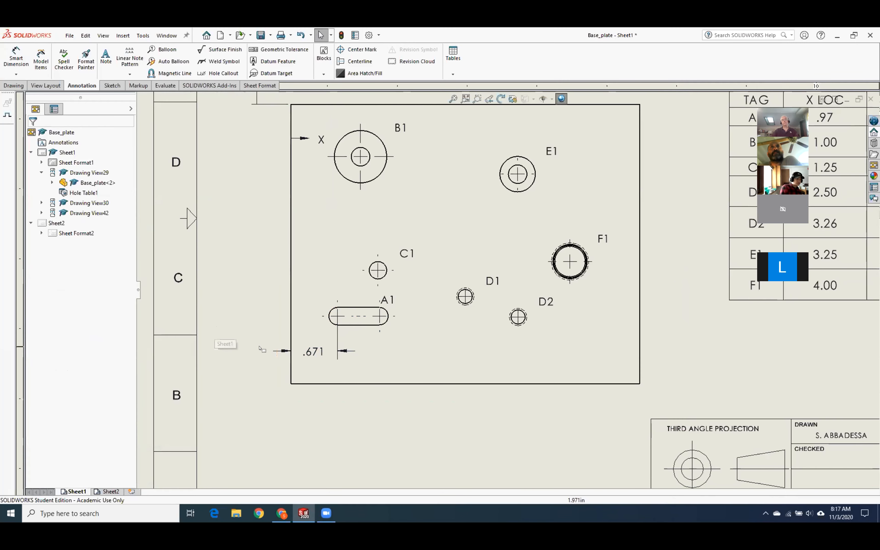
Step: Dimension the vertical distance from the plate's upper edge to slot A1's centre, placing it outside the plate's left edge
left_click(342, 383)
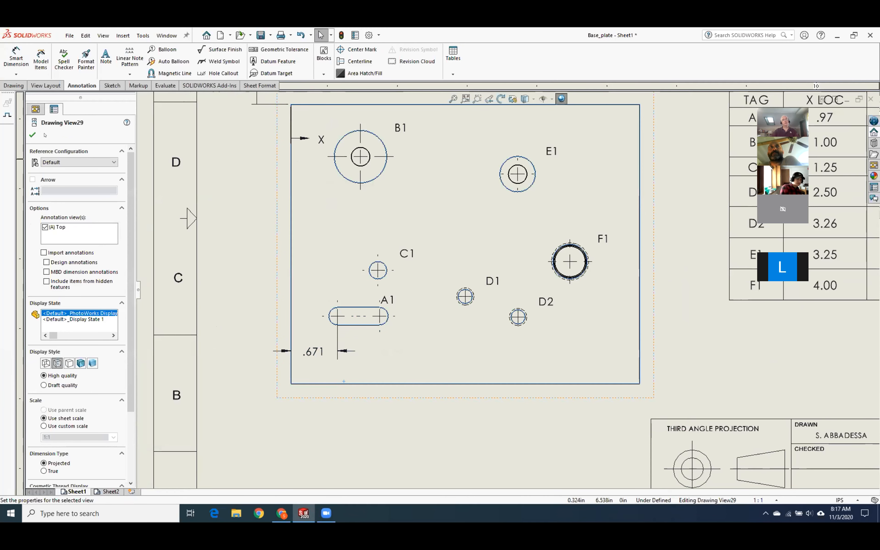
left_click(32, 135)
left_click(16, 59)
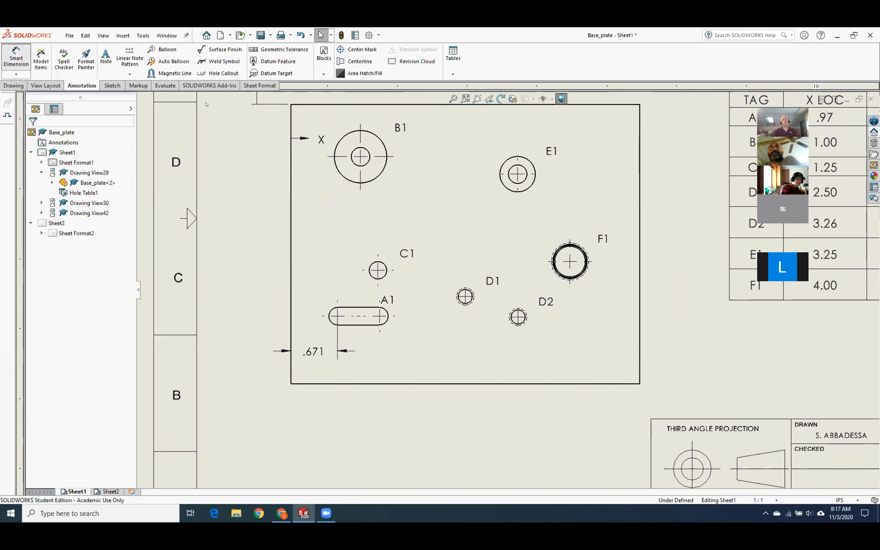
left_click(370, 104)
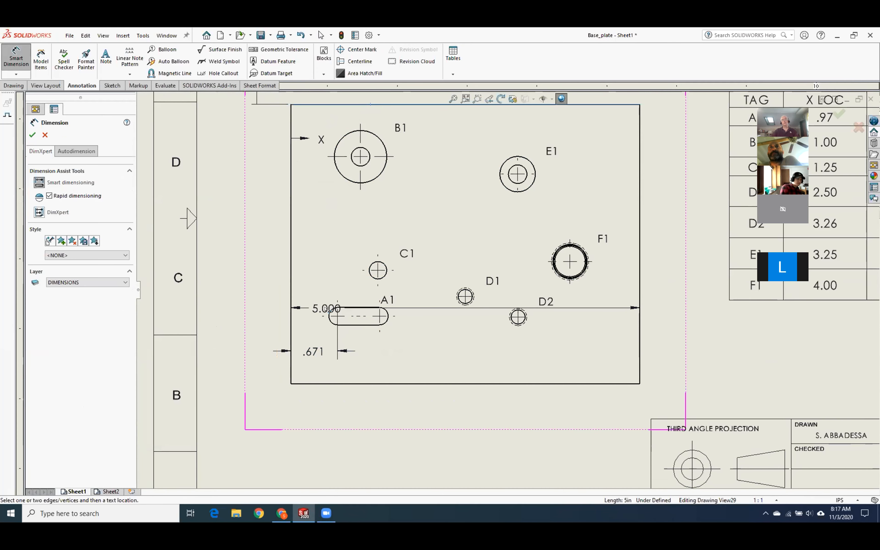
left_click(335, 312)
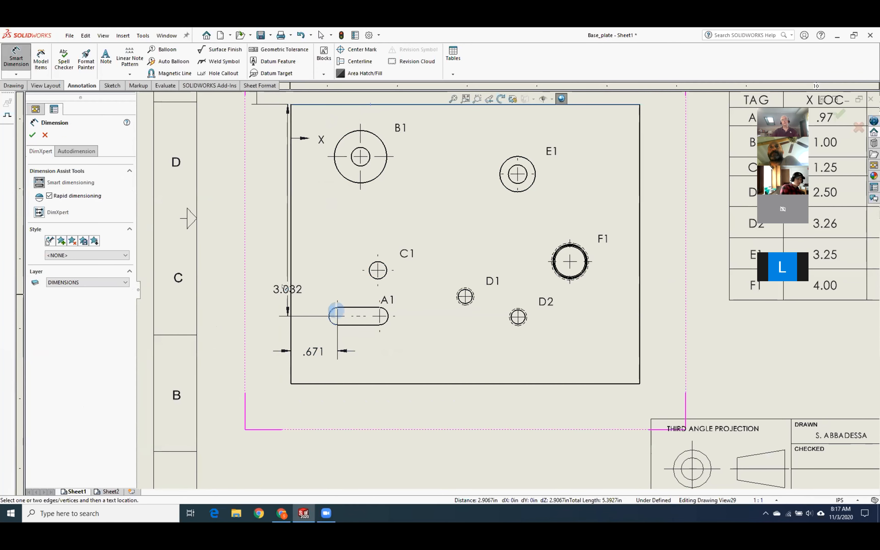
left_click(263, 273)
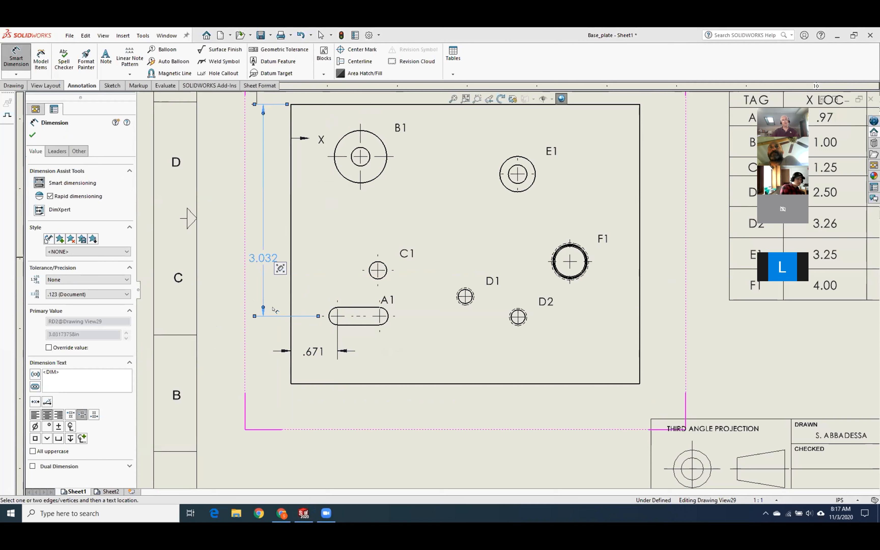
key("Escape")
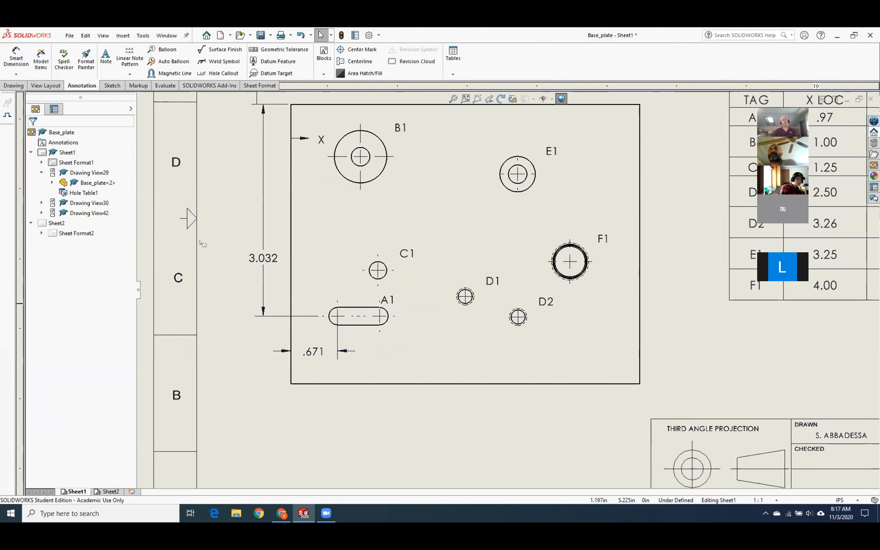
Step: Dimension the distance between slot A1's arc centres above the slot and move the A1 tag below the slot
left_click(16, 58)
left_click(332, 322)
left_click(386, 319)
left_click(357, 294)
key("Escape")
left_click_drag(387, 300, 399, 339)
scroll(216, 168, "up", 2)
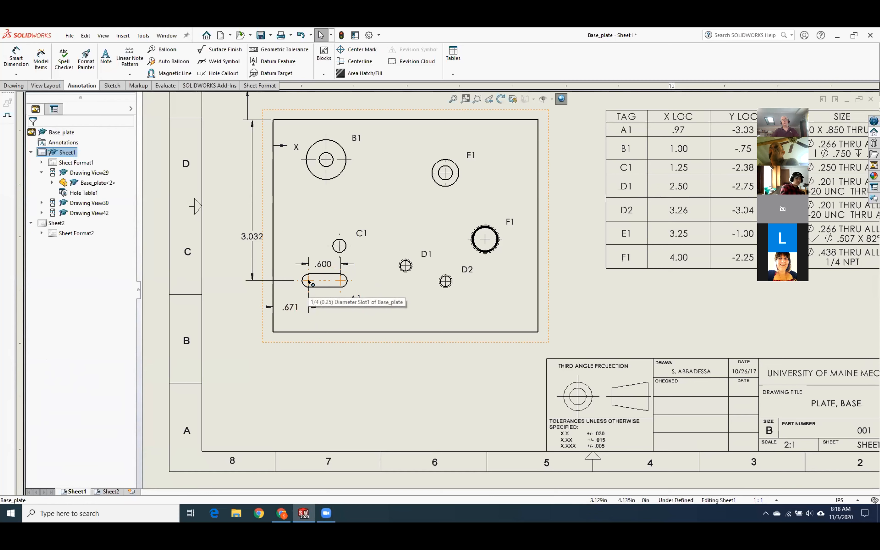
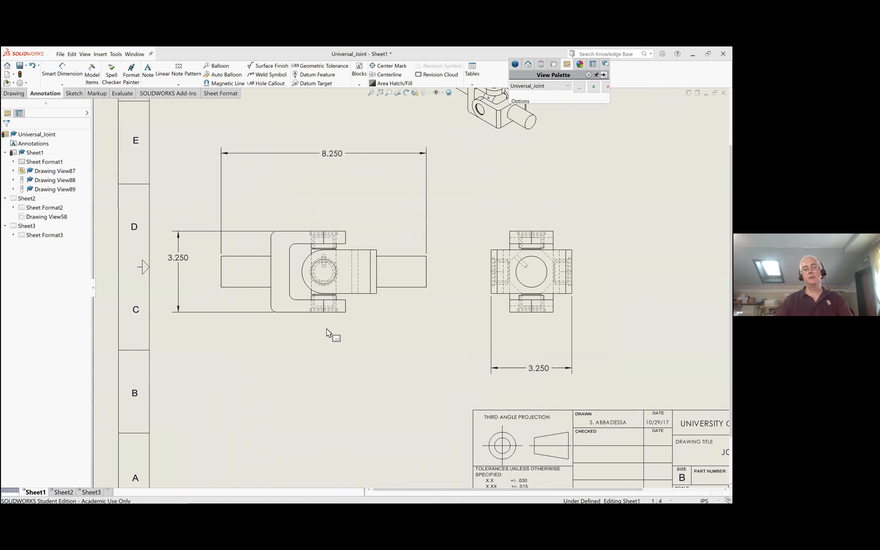
Step: Enclose the overall length, height and width dimensions of the universal joint's front and side views in parentheses
left_click(182, 257)
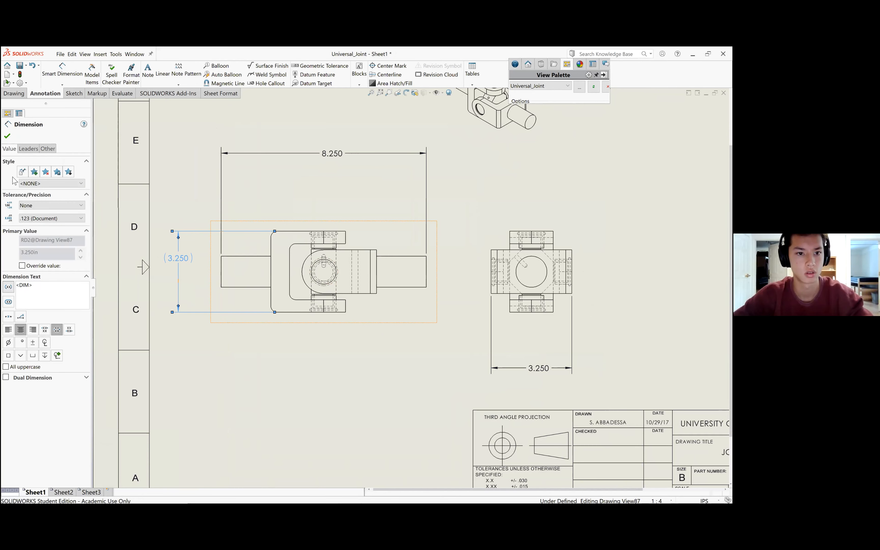
left_click(7, 136)
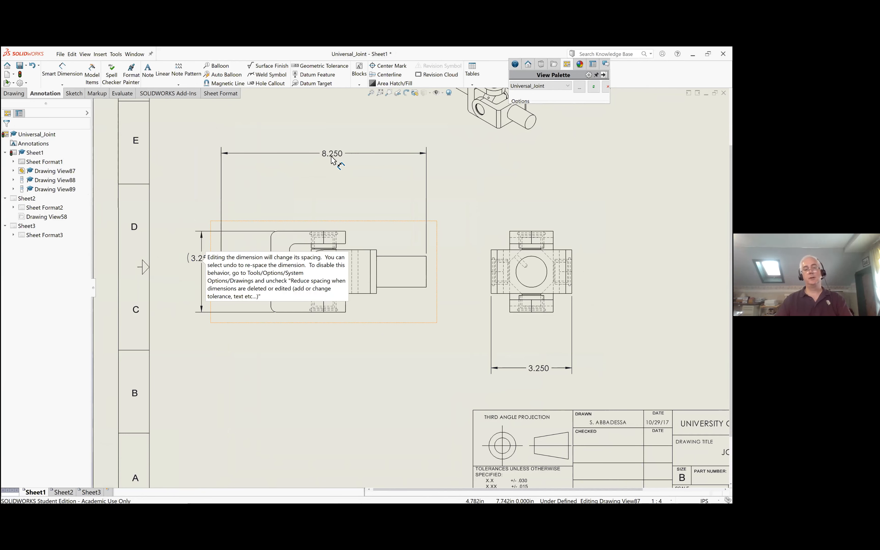
left_click(332, 159)
left_click(10, 285)
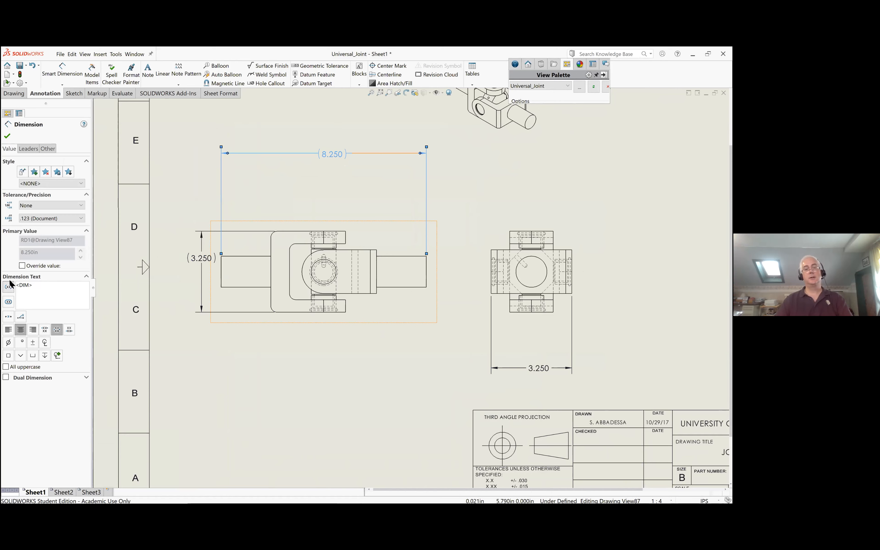
left_click(7, 136)
left_click(539, 368)
left_click(9, 285)
left_click(8, 136)
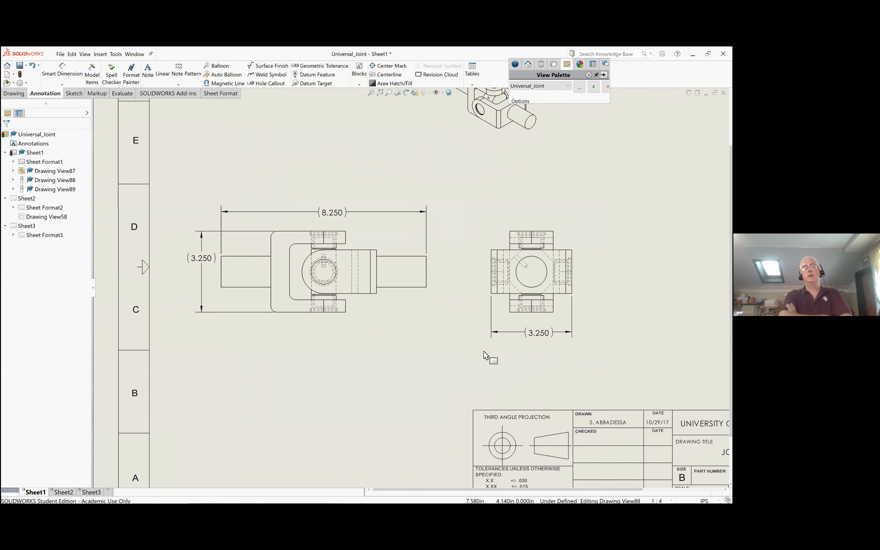
Step: Examine the universal joint's front and side views, their hidden lines and the overall reference dimensions on the sheet
scroll(526, 307, "up", 2)
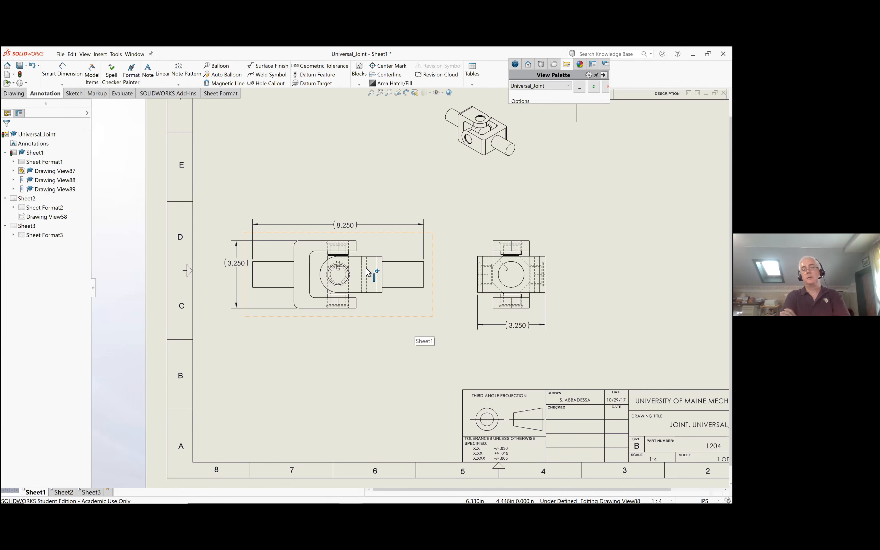
scroll(370, 273, "up", 3)
scroll(403, 278, "up", 2)
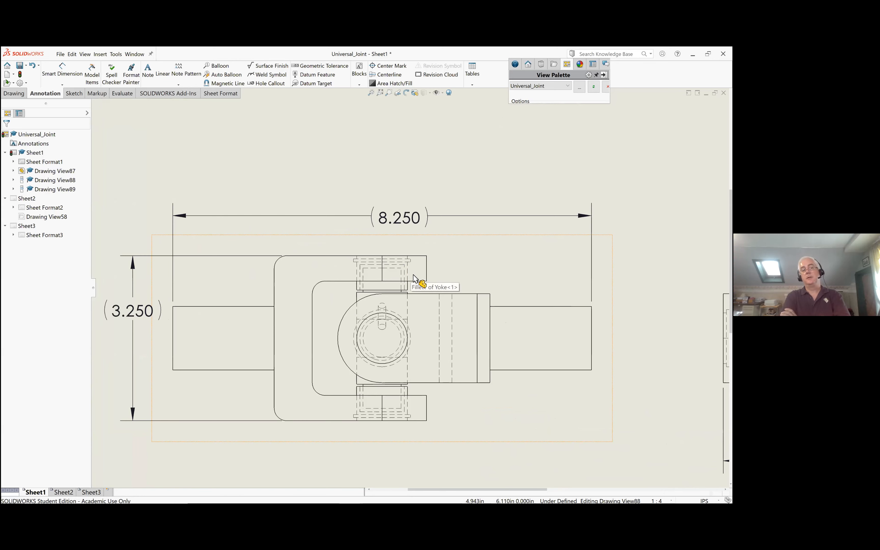
scroll(415, 278, "down", 5)
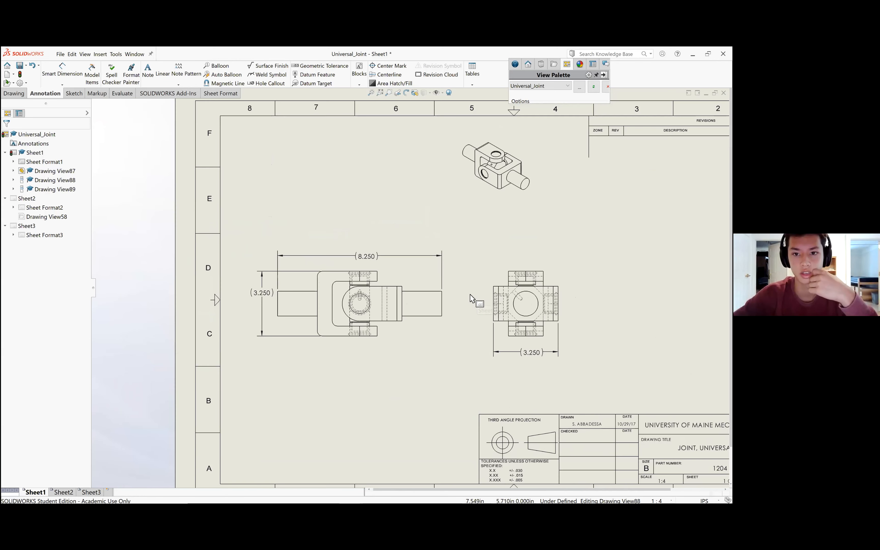
scroll(471, 298, "up", 2)
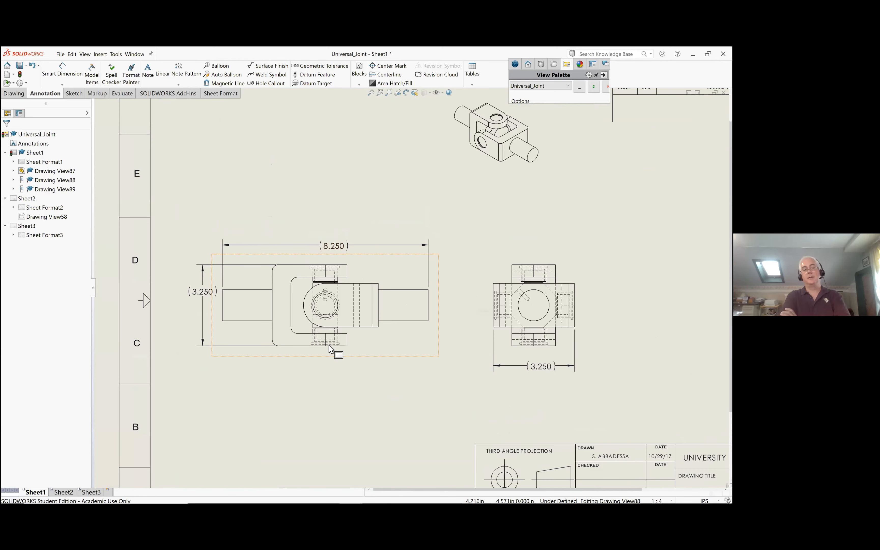
scroll(457, 350, "down", 2)
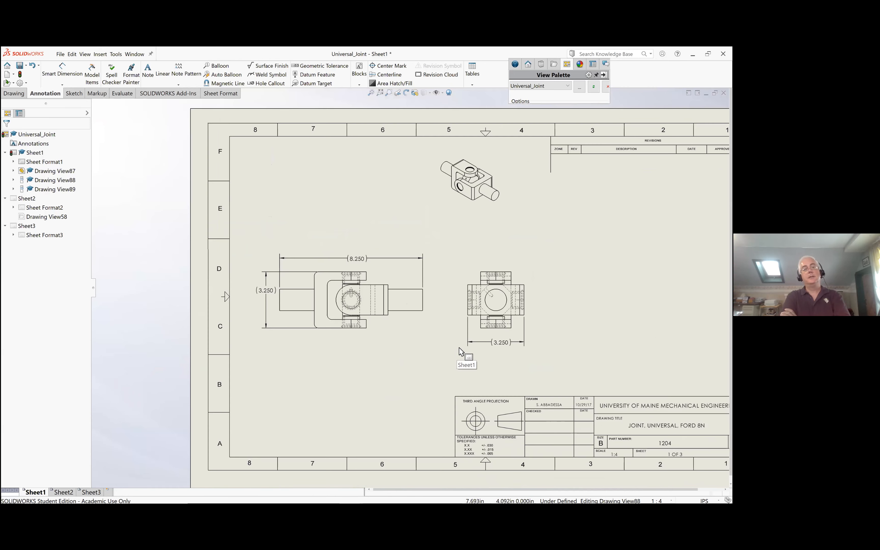
scroll(402, 311, "up", 2)
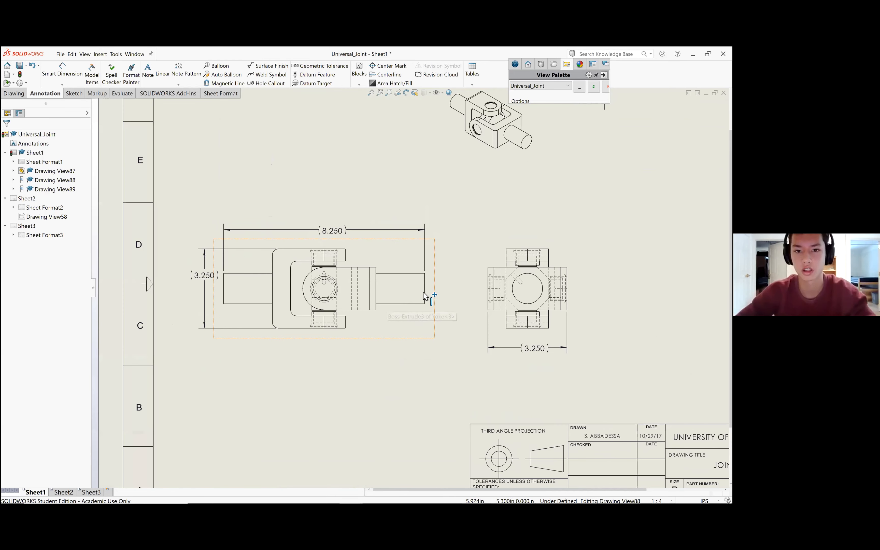
scroll(410, 291, "down", 2)
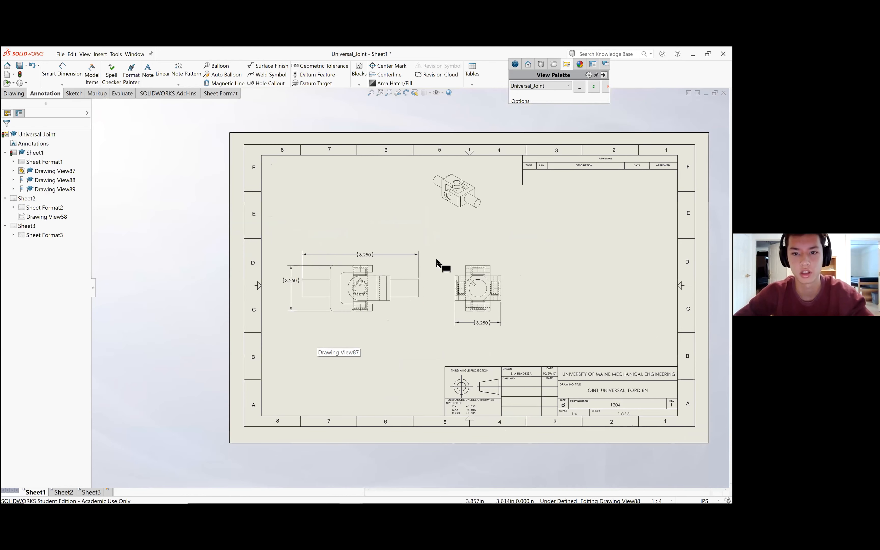
scroll(414, 283, "down", 1)
scroll(411, 281, "up", 3)
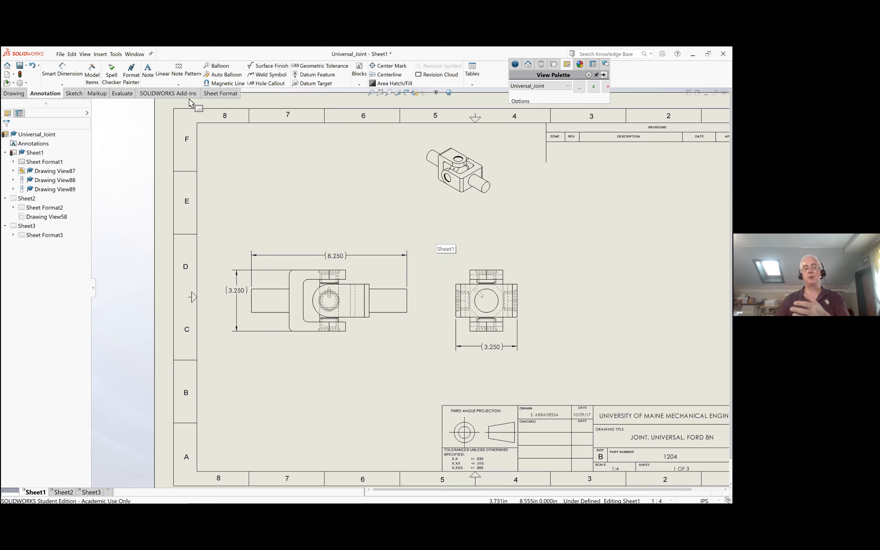
Step: Create a section view with a vertical cutting line through the front view's cross centre, excluding no components, and place it right of the side view
left_click(101, 54)
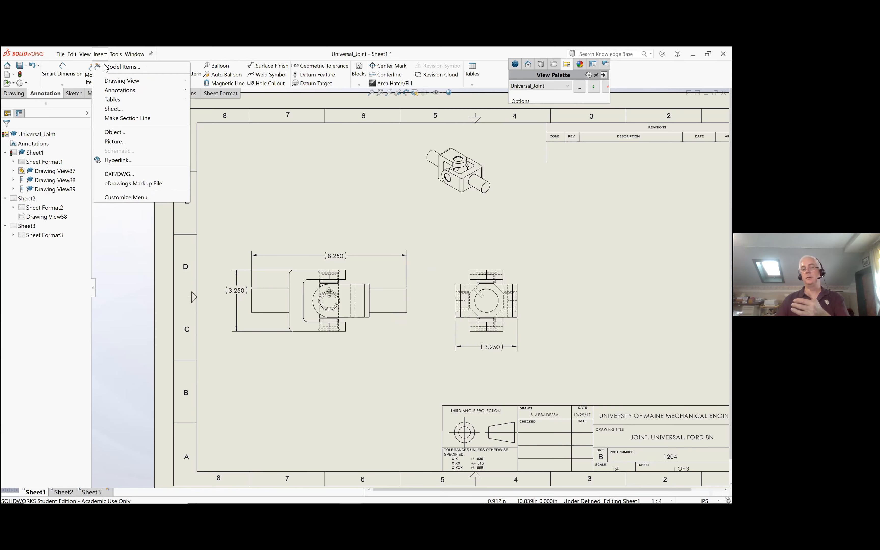
mouse_move(123, 83)
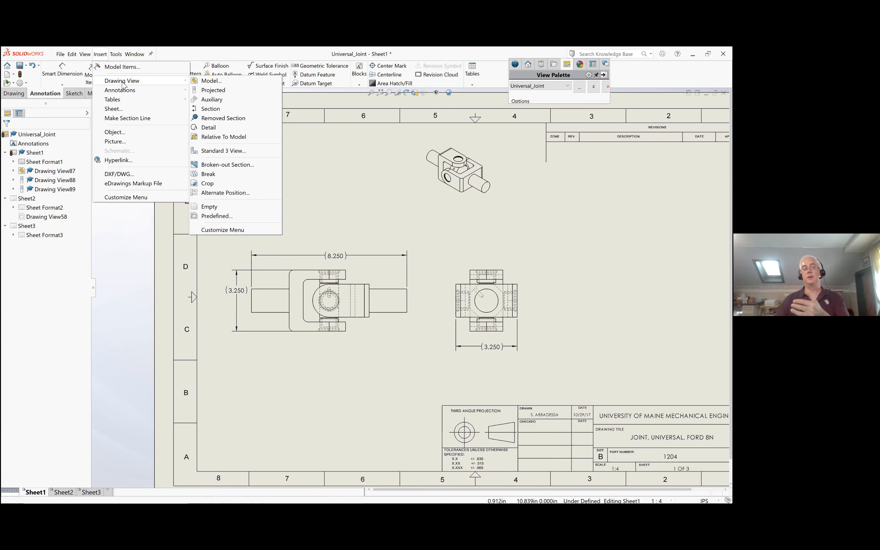
left_click(250, 109)
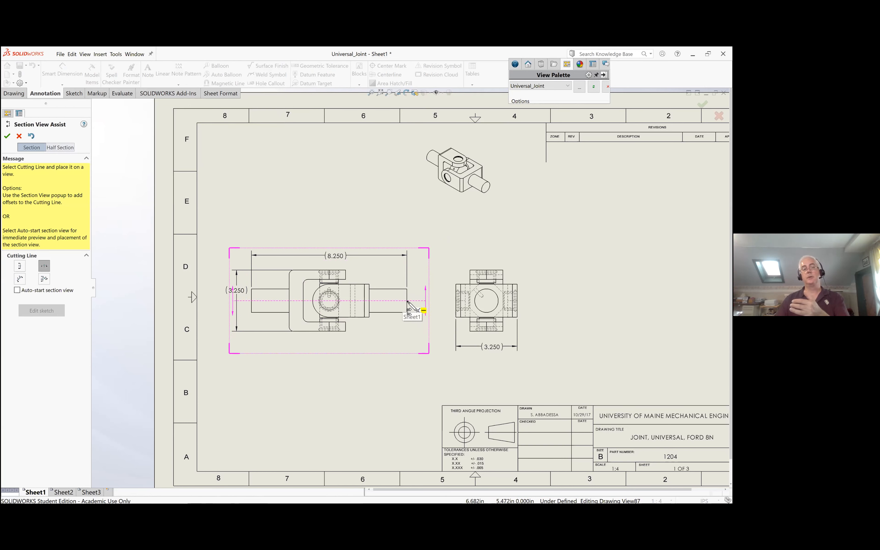
left_click(19, 265)
left_click(407, 304)
left_click(401, 298)
left_click(330, 299)
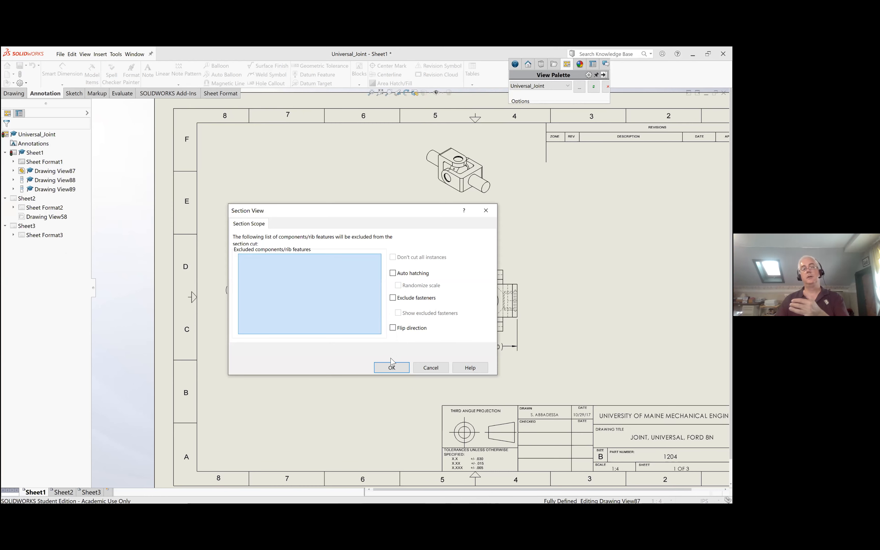
left_click(389, 368)
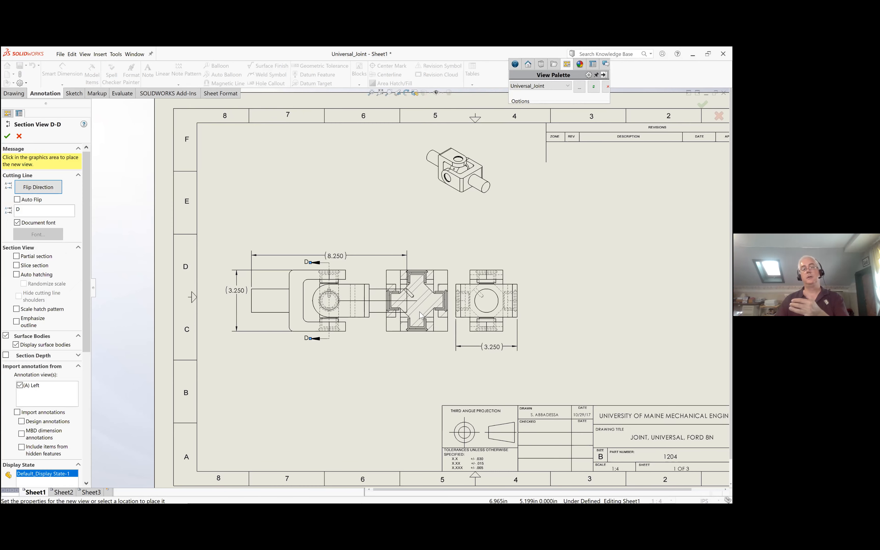
left_click(558, 312)
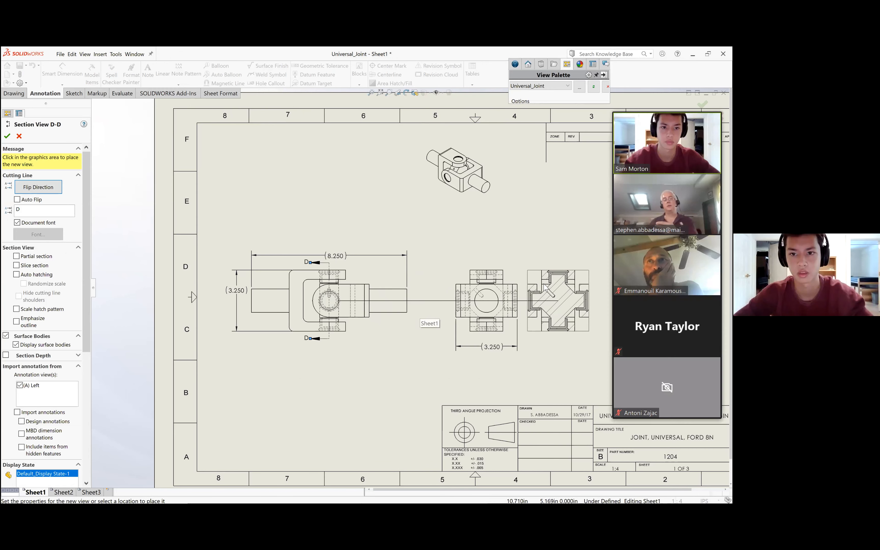
key("Escape")
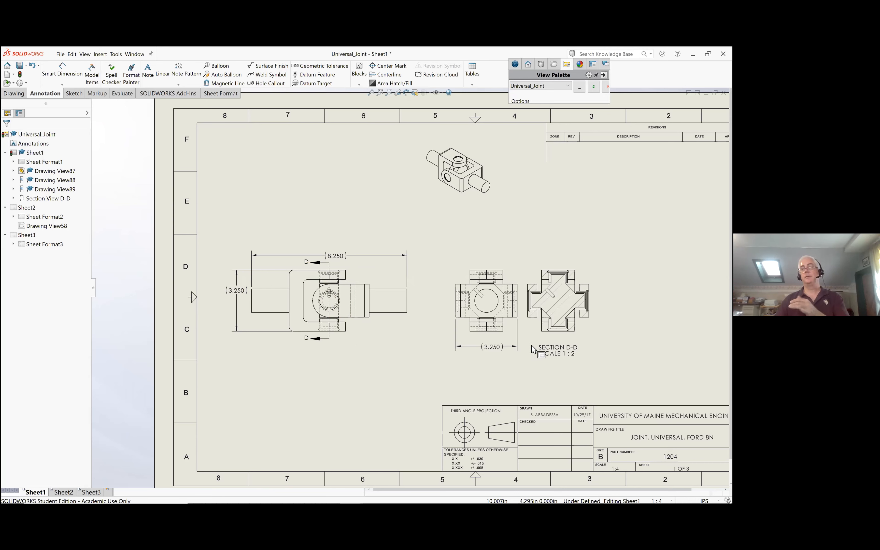
scroll(558, 279, "down", 10)
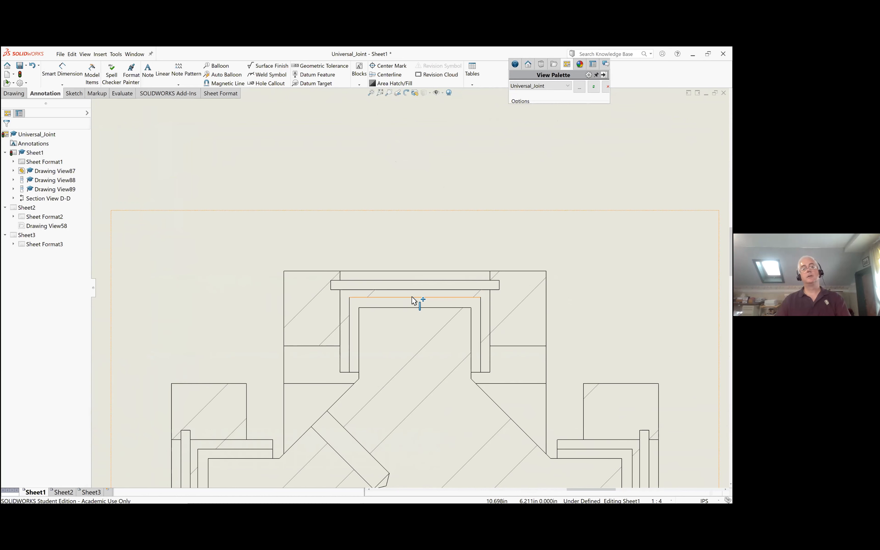
right_click_drag(420, 297, 421, 285)
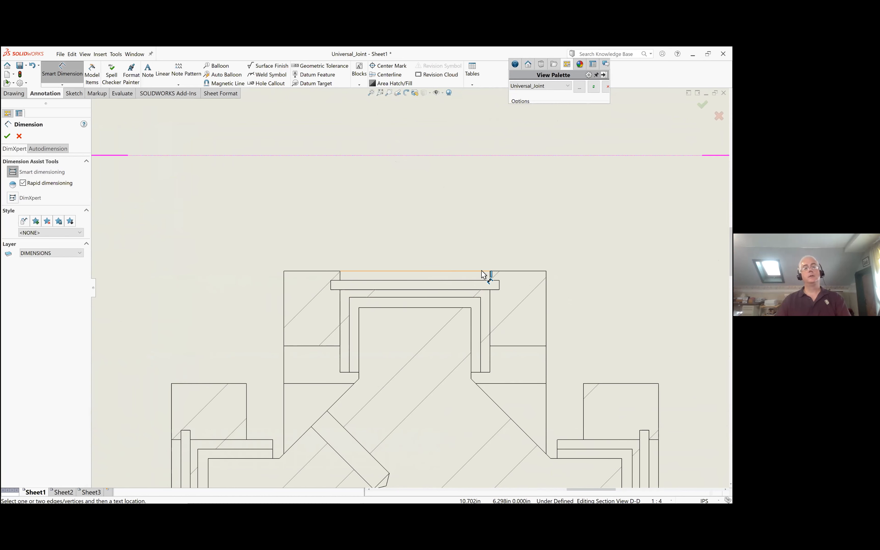
left_click(516, 275)
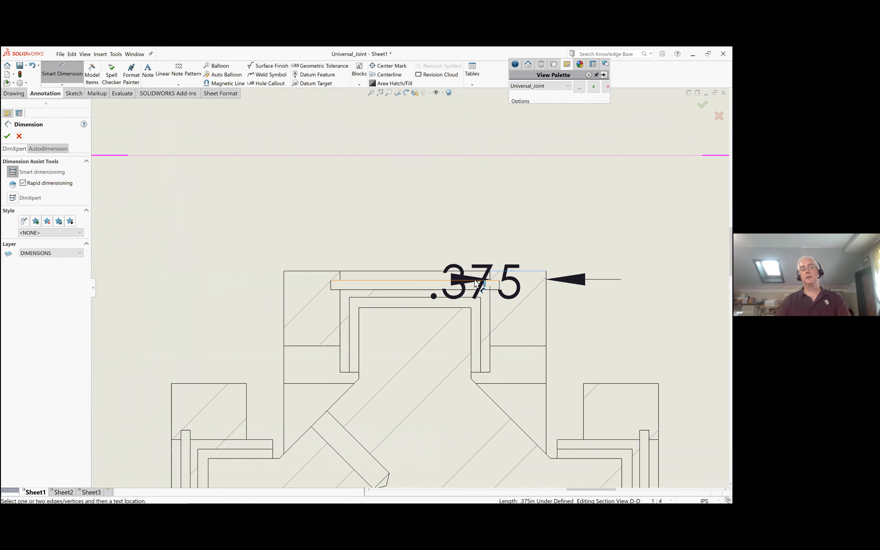
left_click(454, 290)
scroll(523, 287, "up", 2)
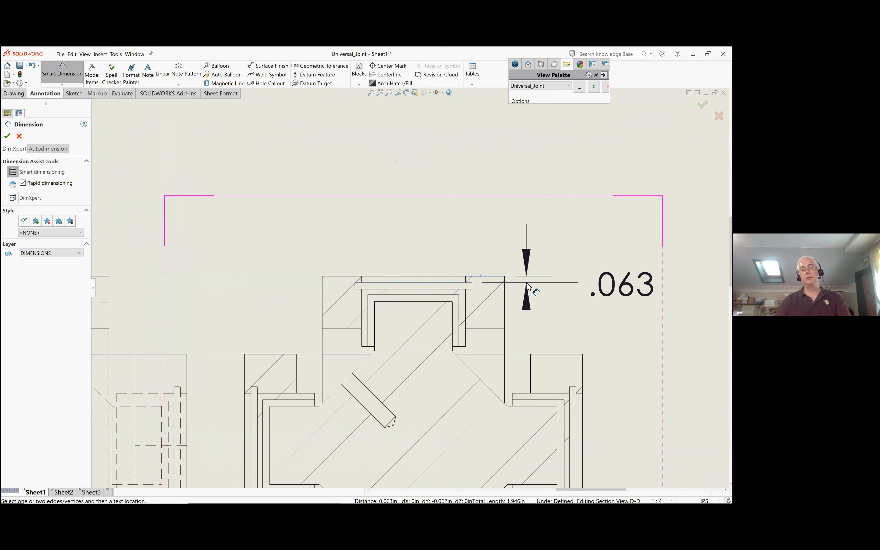
left_click(482, 282)
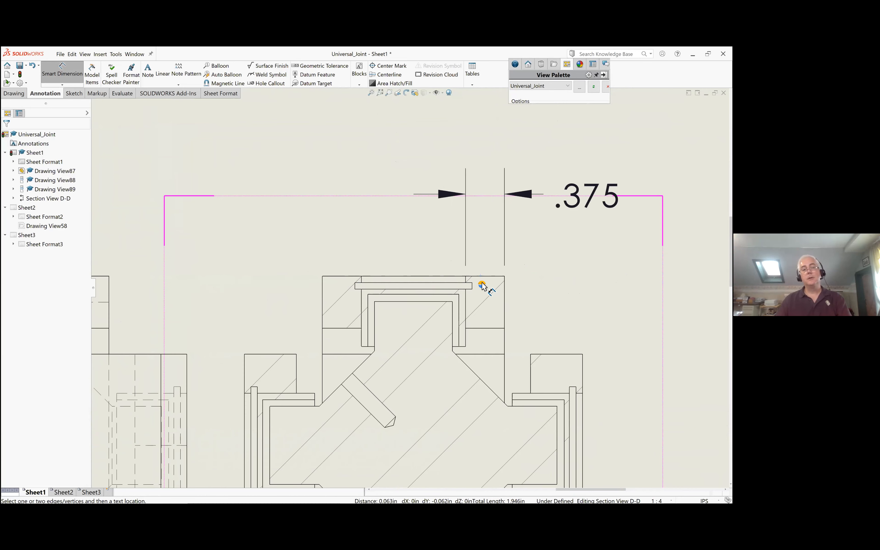
key("Escape")
key("Escape")
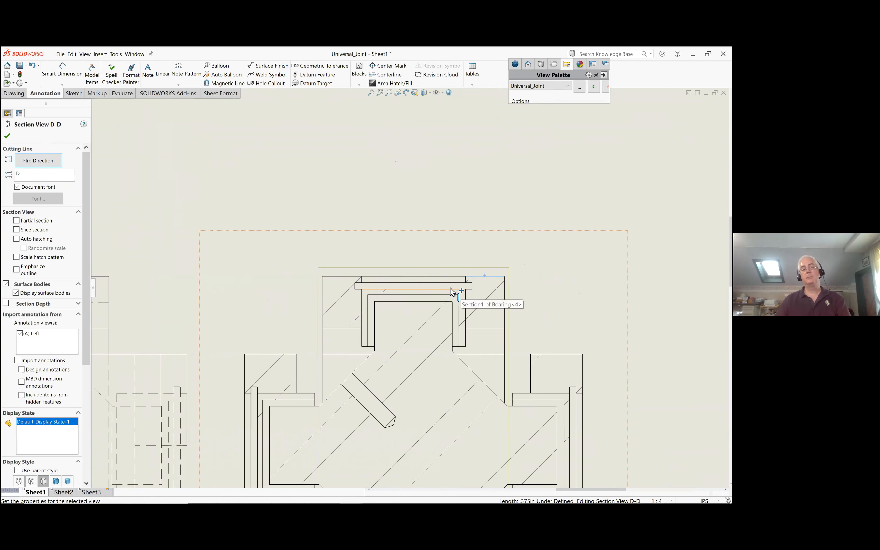
Step: Dimension the depth from the yoke's upper outer edge to the bearing's end face in section D-D, placing it beside the view
left_click(450, 288)
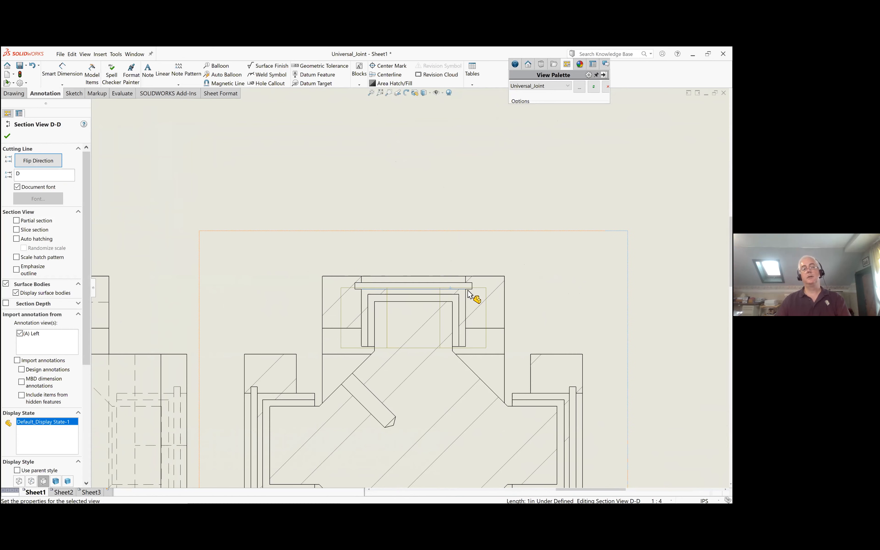
key("Escape")
key("Return")
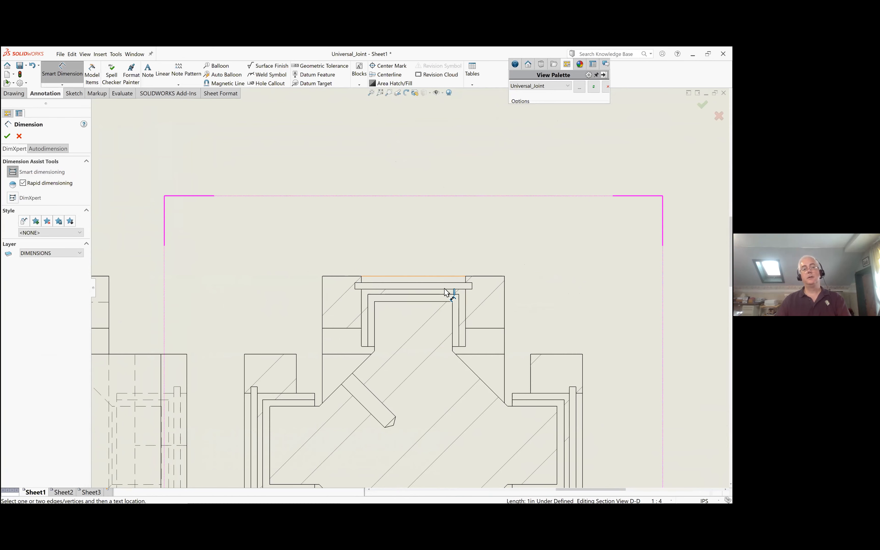
left_click(444, 289)
scroll(505, 293, "up", 3)
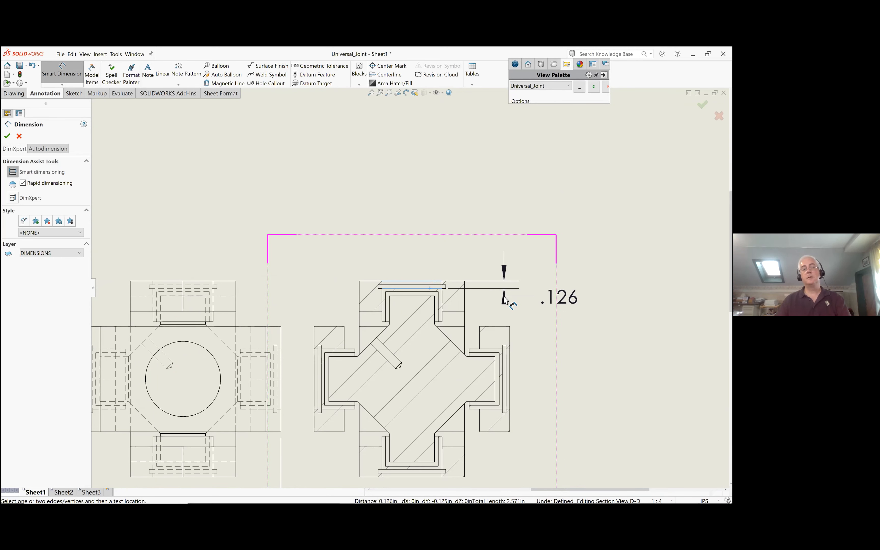
left_click(504, 298)
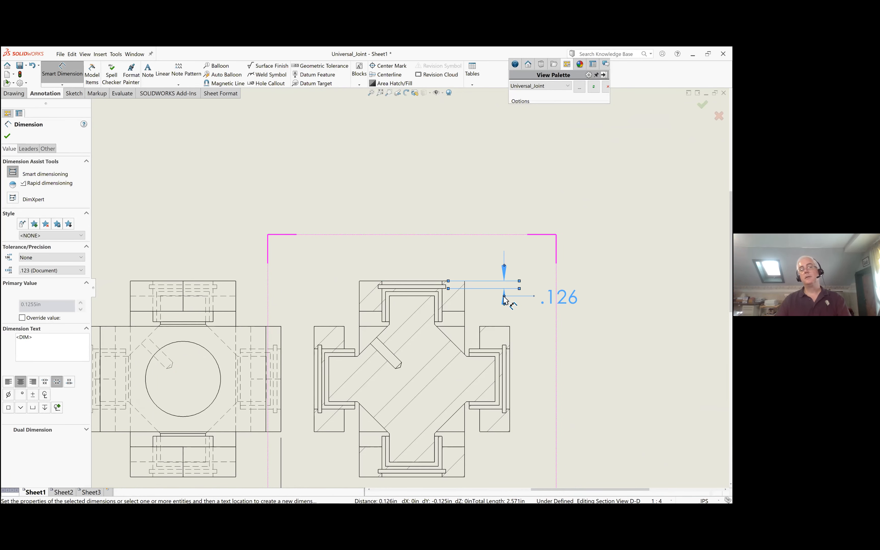
key("Escape")
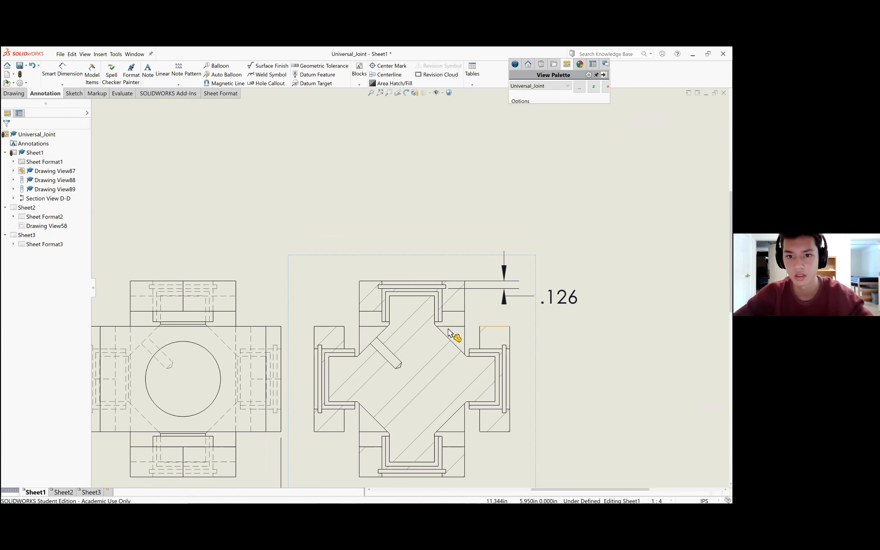
Step: Add a centerline along the angled drilled hole in the cross of section D-D
scroll(363, 354, "up", 5)
scroll(364, 344, "down", 2)
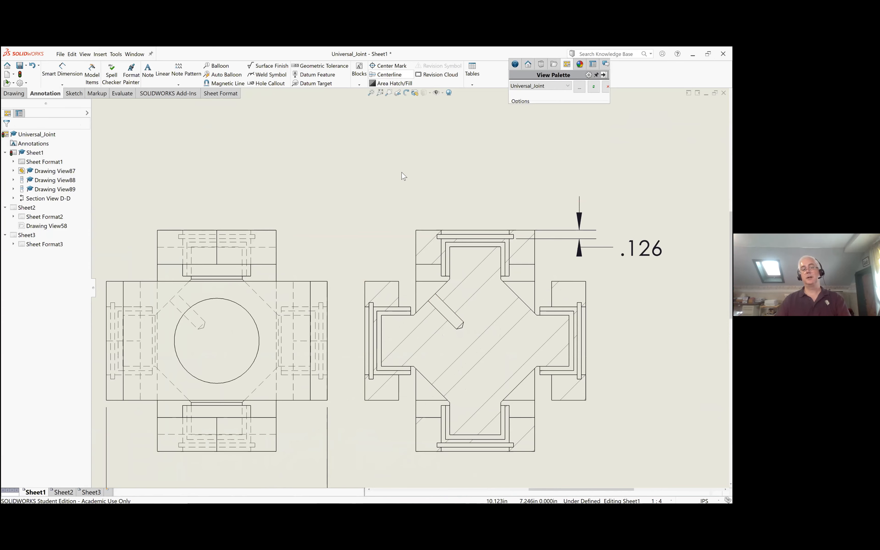
left_click(443, 316)
left_click(449, 309)
key("Return")
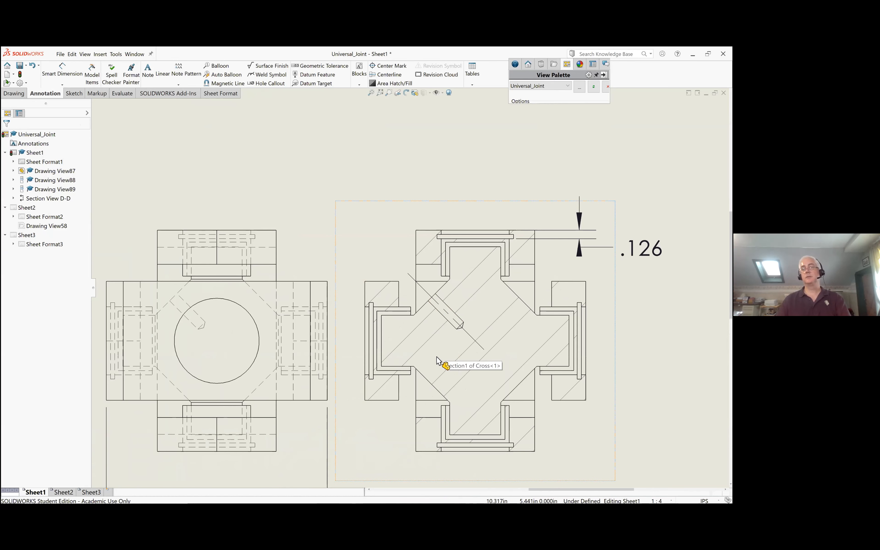
Step: Examine section D-D with its depth dimension and angled hole centerline, and compare it with the other views on the sheet
scroll(439, 361, "up", 2)
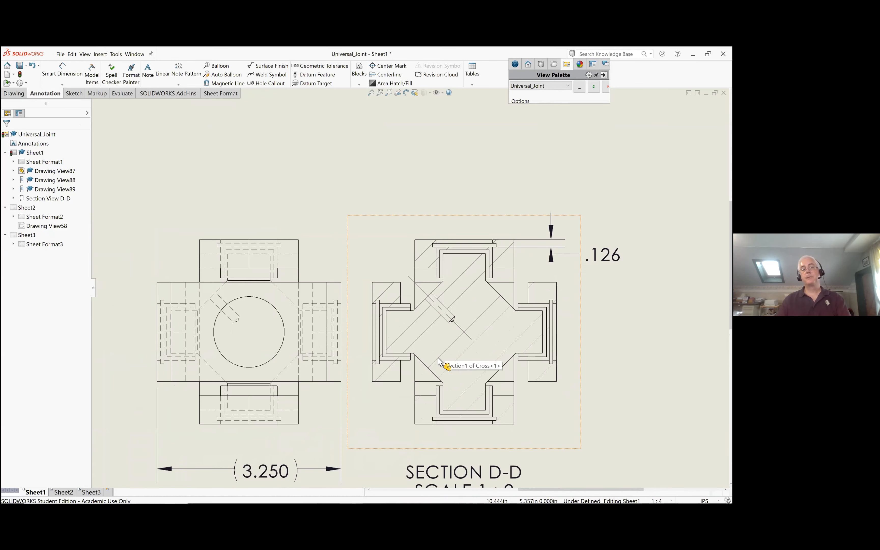
scroll(436, 307, "up", 2)
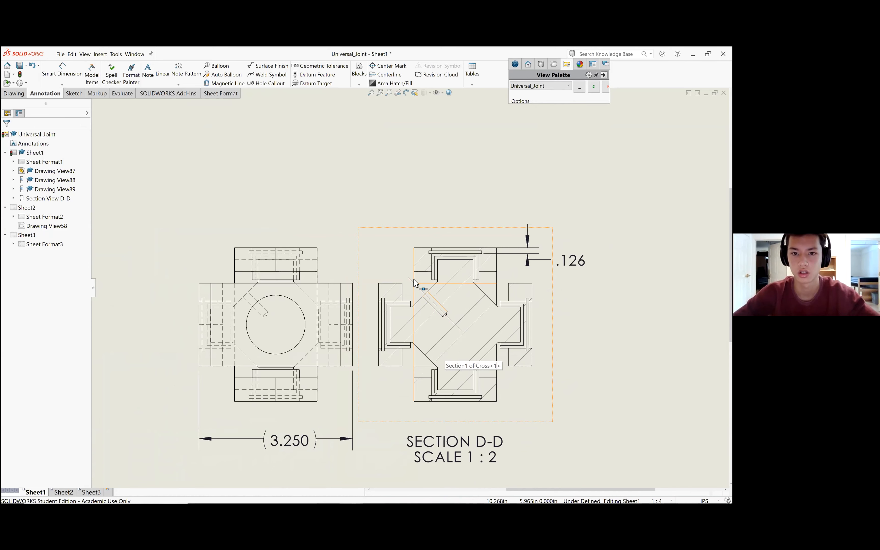
scroll(442, 313, "up", 4)
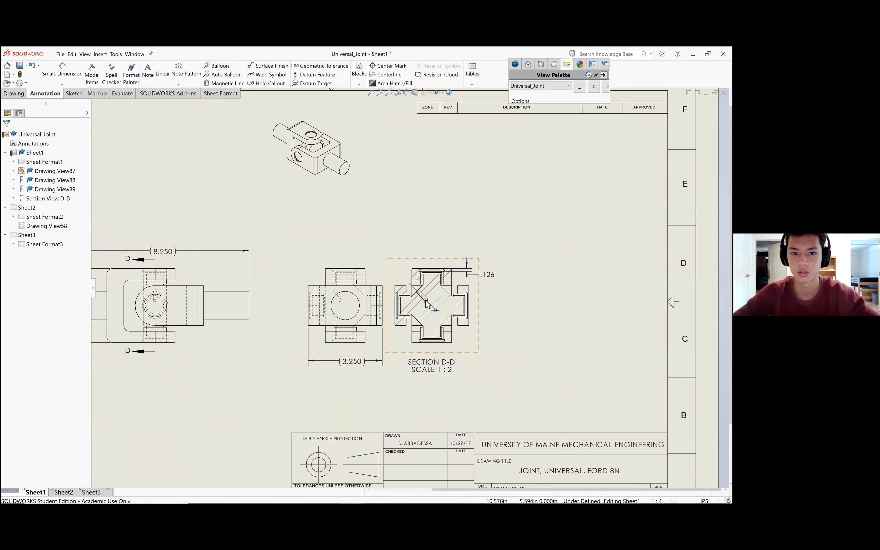
scroll(426, 305, "up", 1)
scroll(418, 304, "down", 4)
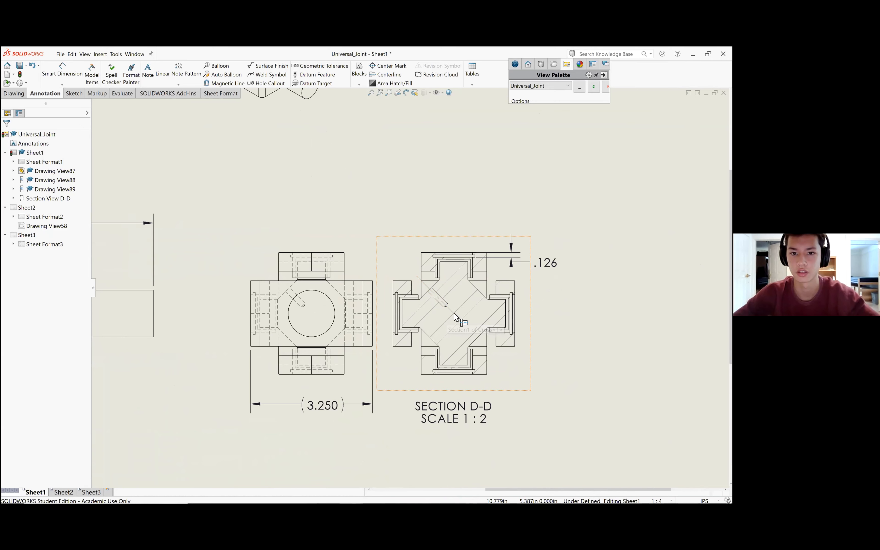
scroll(438, 348, "up", 1)
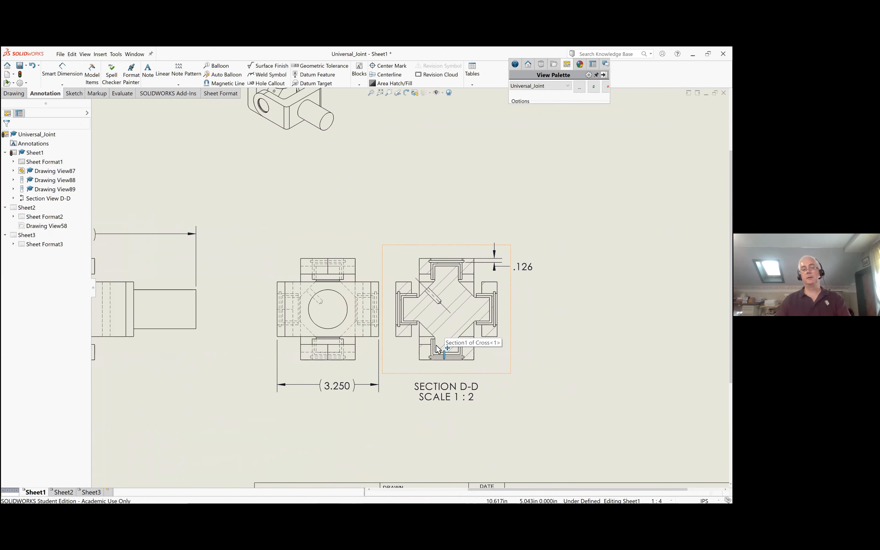
scroll(438, 349, "up", 3)
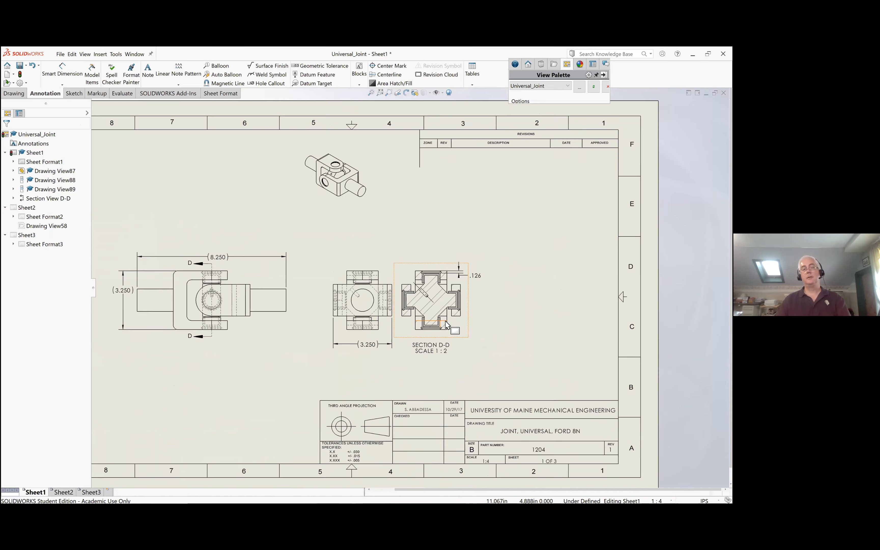
scroll(446, 321, "up", 1)
scroll(273, 315, "down", 1)
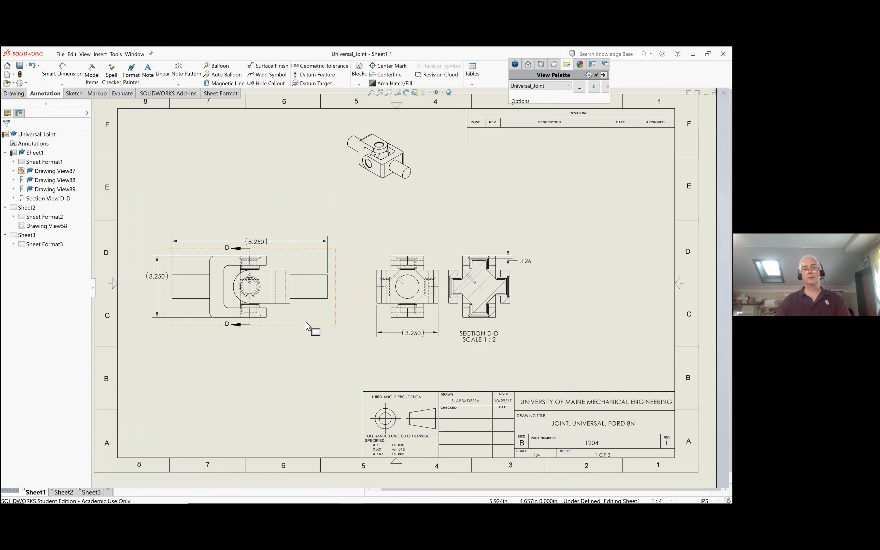
key("f")
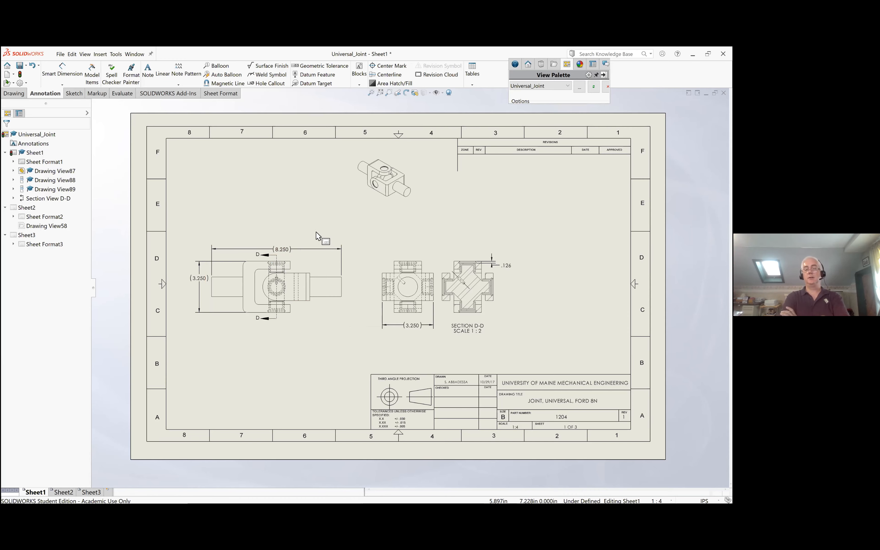
key("f")
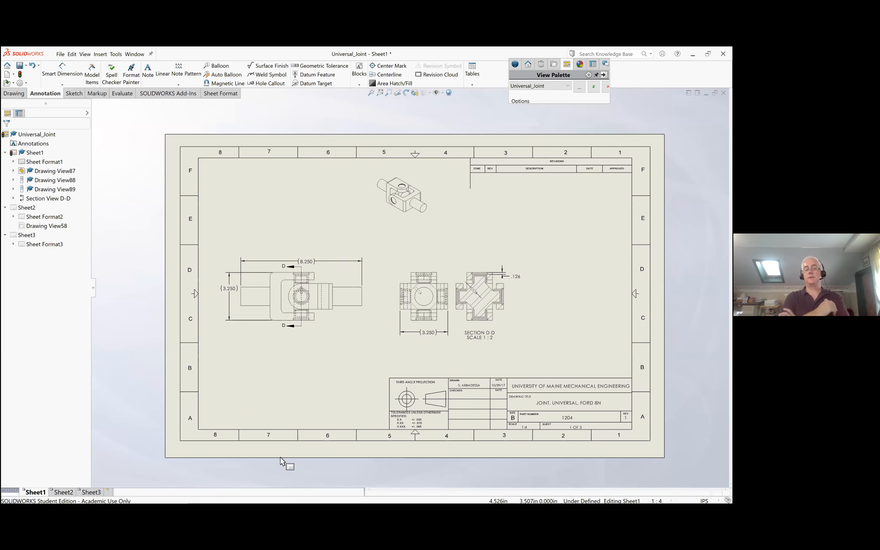
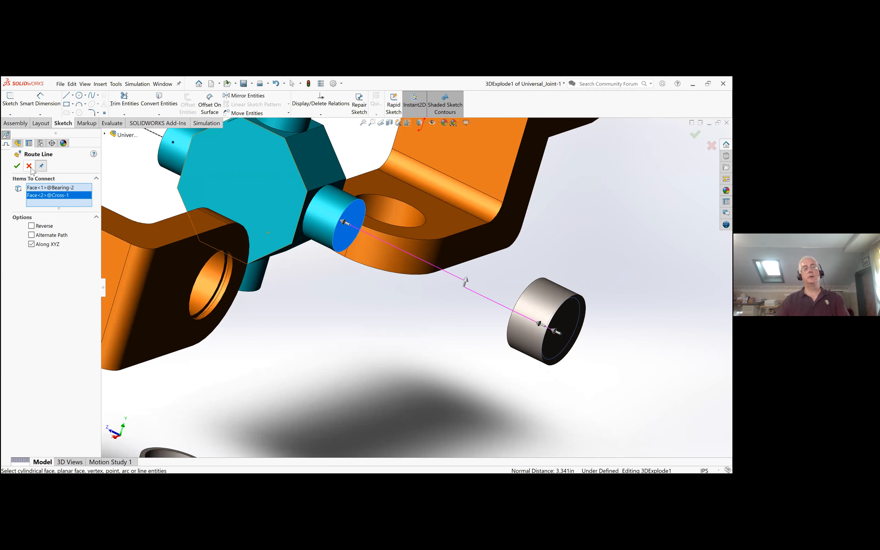
Step: Discard the pending route line between the bearing and the cross, and exit and restart the explode line sketch
left_click(29, 167)
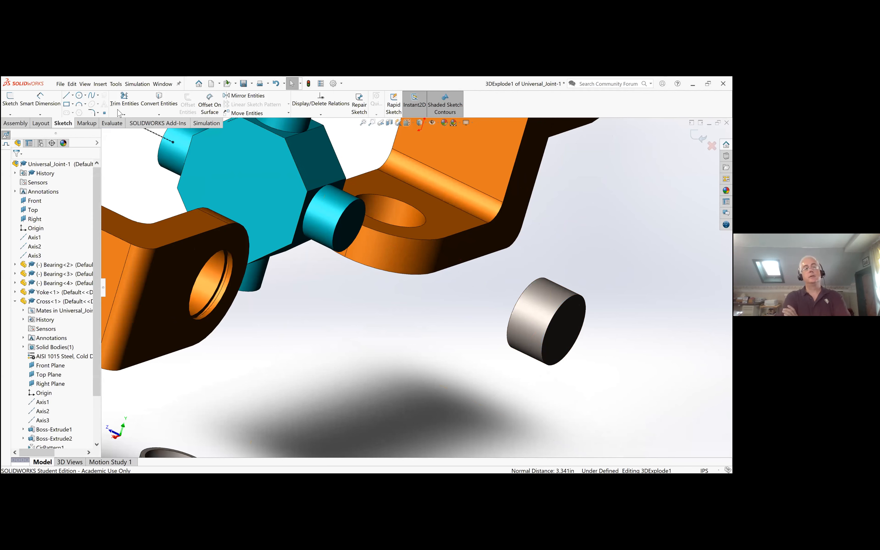
left_click(100, 84)
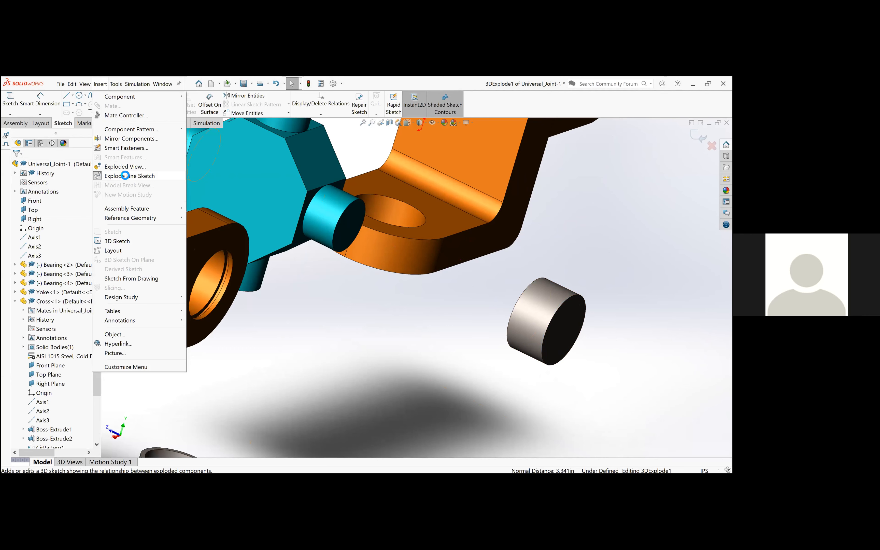
left_click(125, 176)
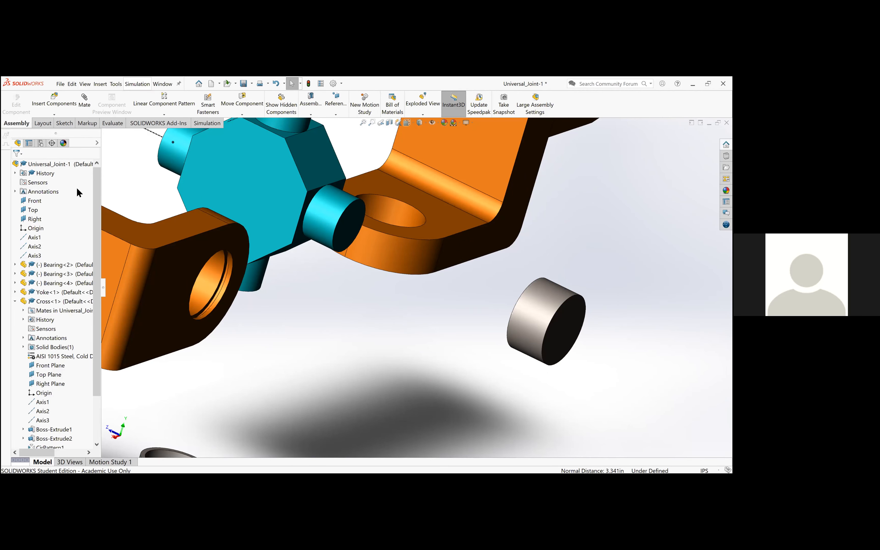
key("alt+i")
left_click(122, 177)
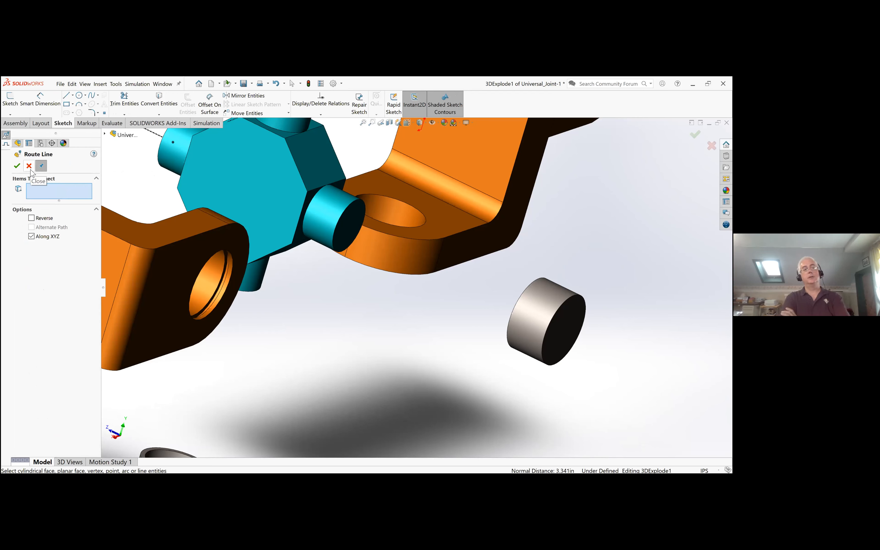
left_click(18, 143)
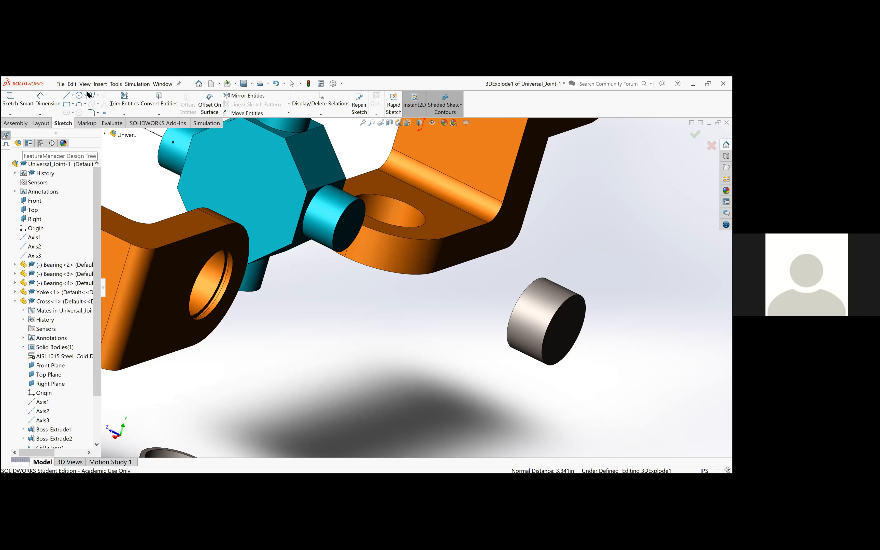
left_click(104, 84)
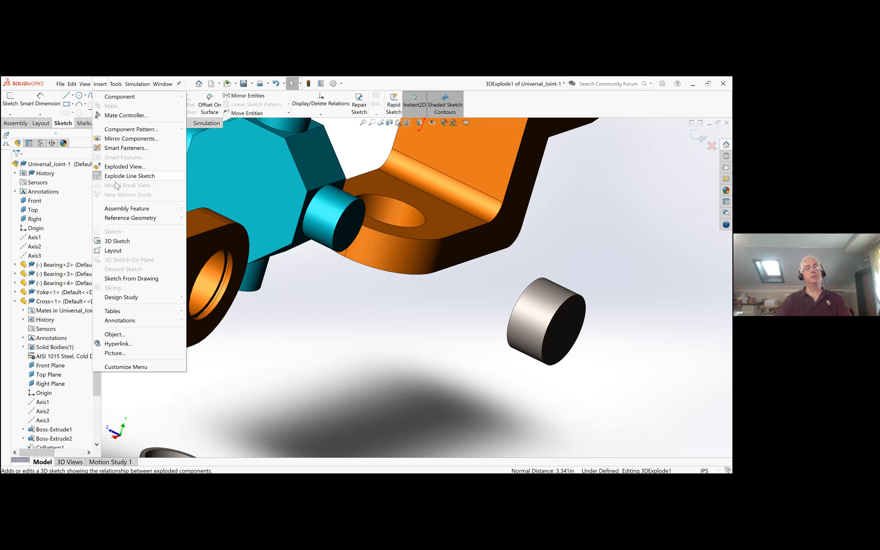
left_click(205, 201)
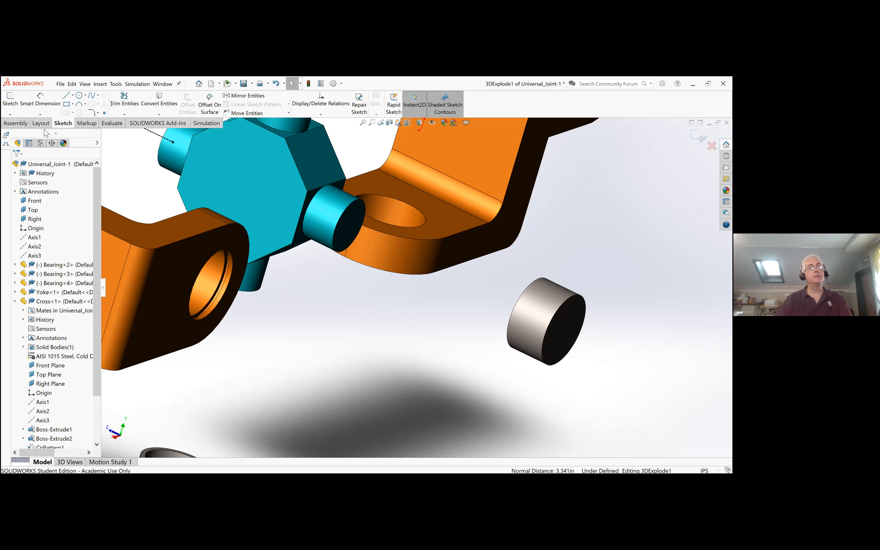
left_click(15, 123)
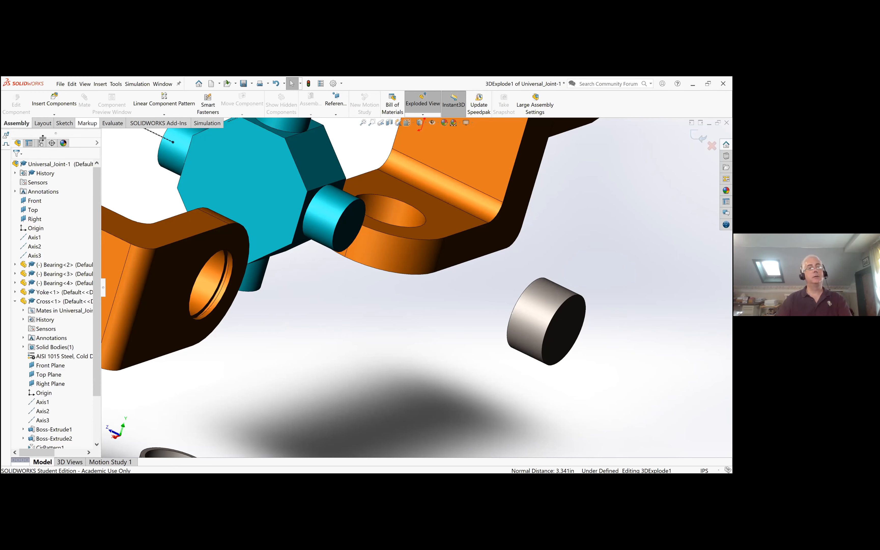
Step: Expand the Default configuration and its Exploded View3 to locate the explode line sketch and the explode steps
left_click(29, 144)
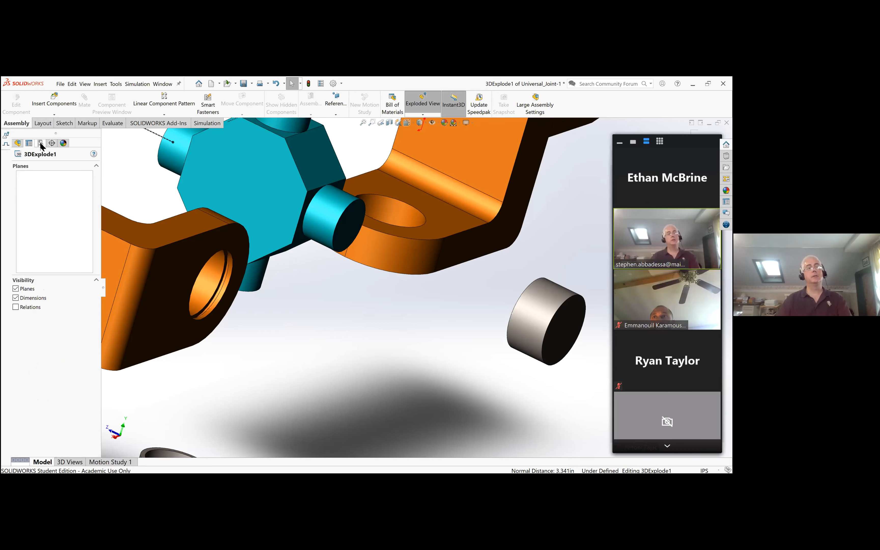
left_click(40, 144)
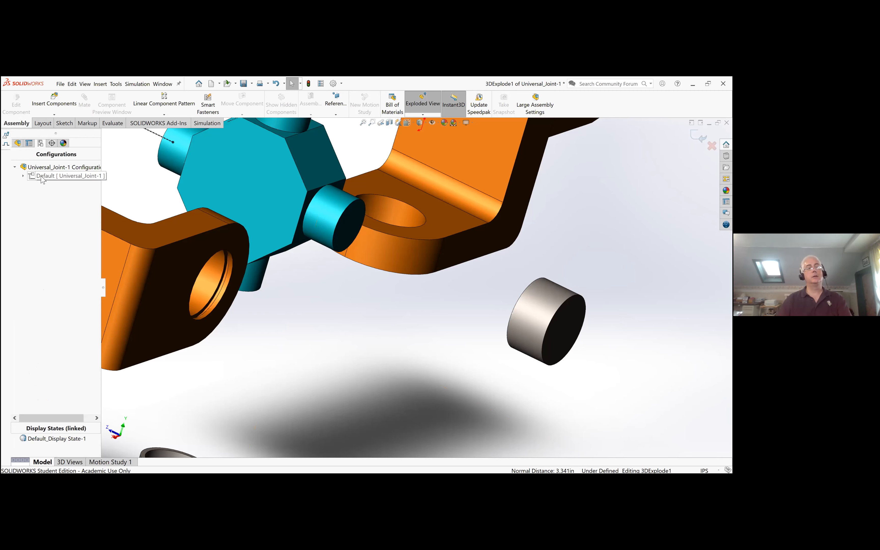
left_click(23, 176)
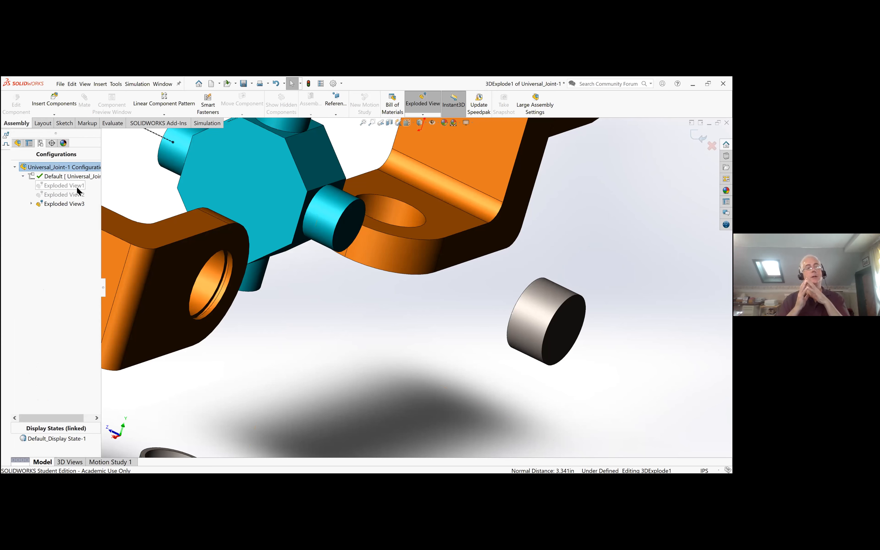
left_click(31, 204)
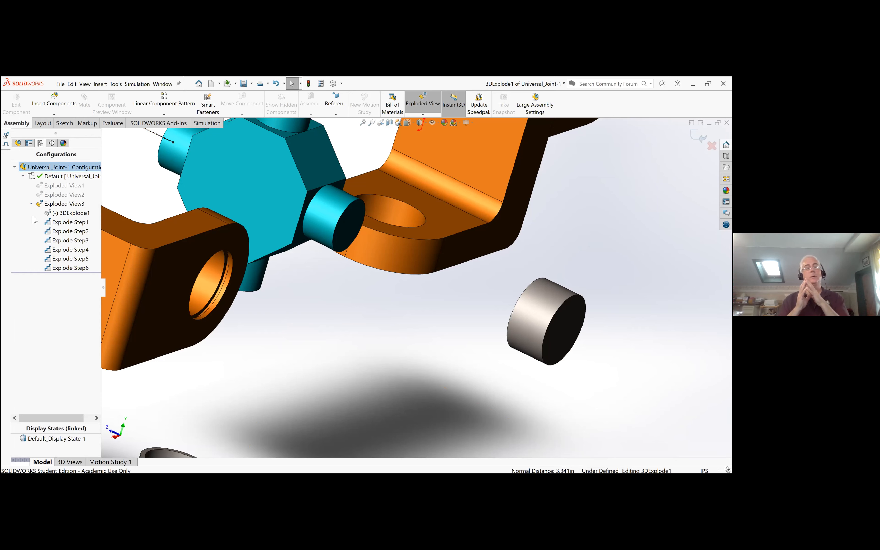
left_click(83, 215)
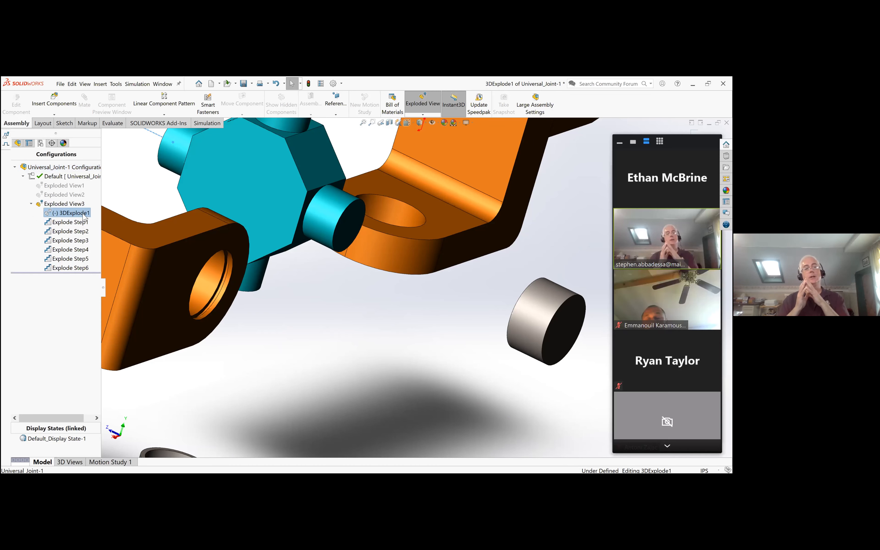
right_click(83, 215)
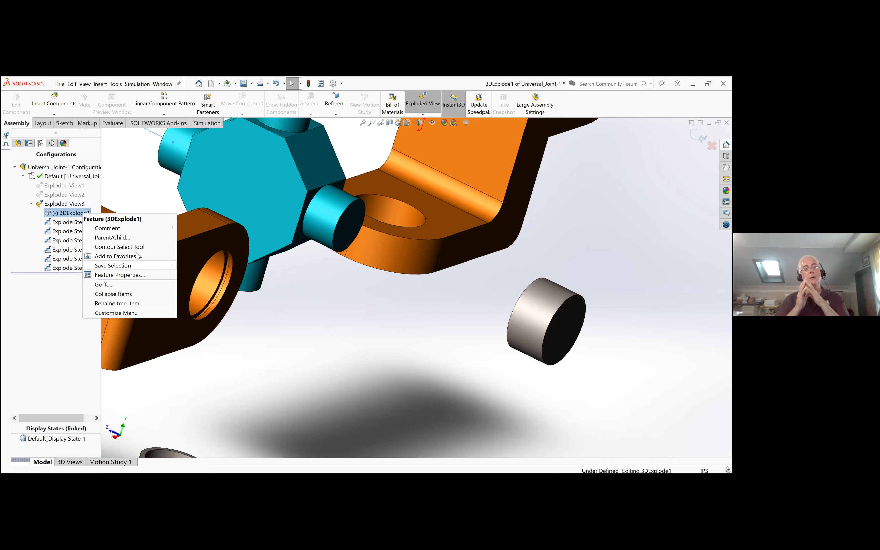
left_click(60, 211)
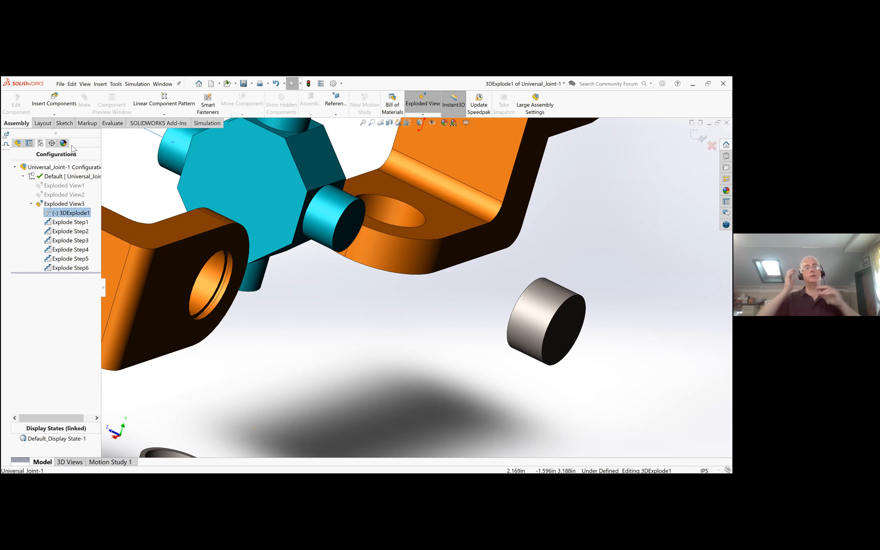
Step: Sketch a line in the explode line sketch from the centre of the cross's unconnected pin end to the centre of its facing bearing cup
left_click(64, 123)
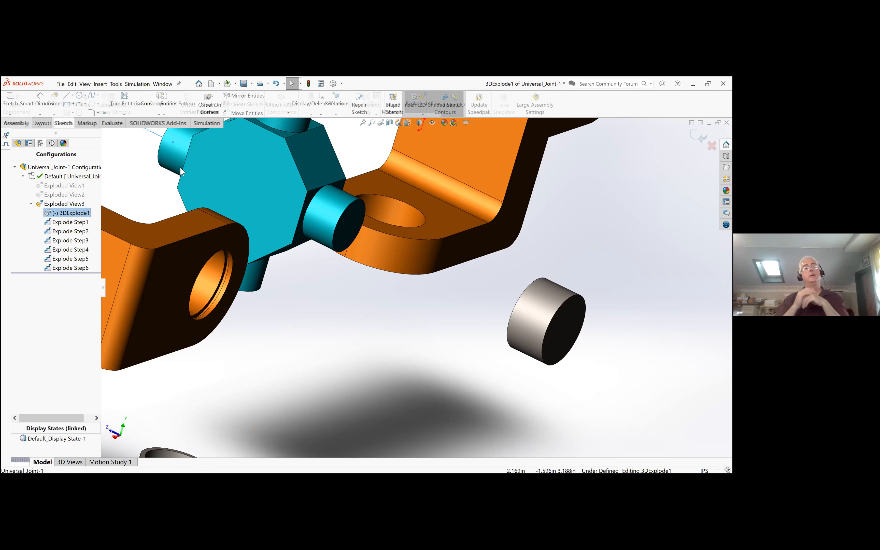
scroll(184, 175, "up", 2)
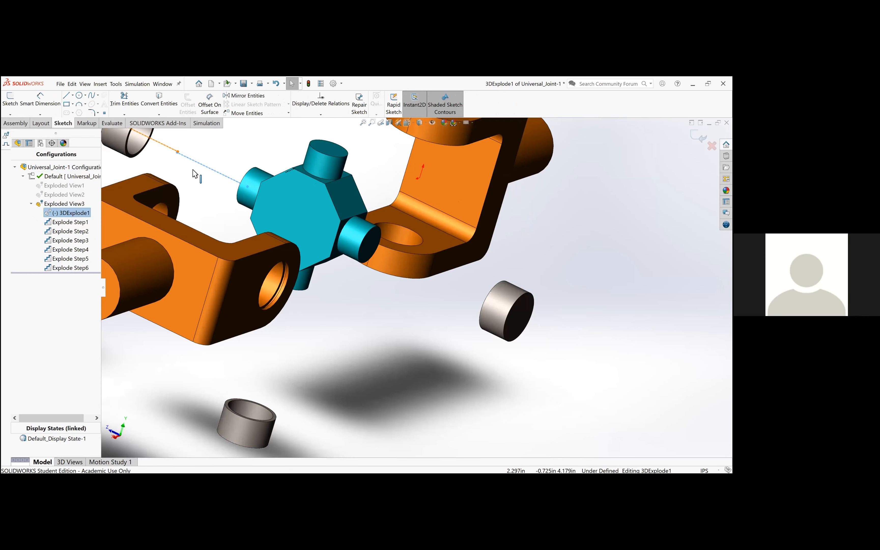
left_click(66, 95)
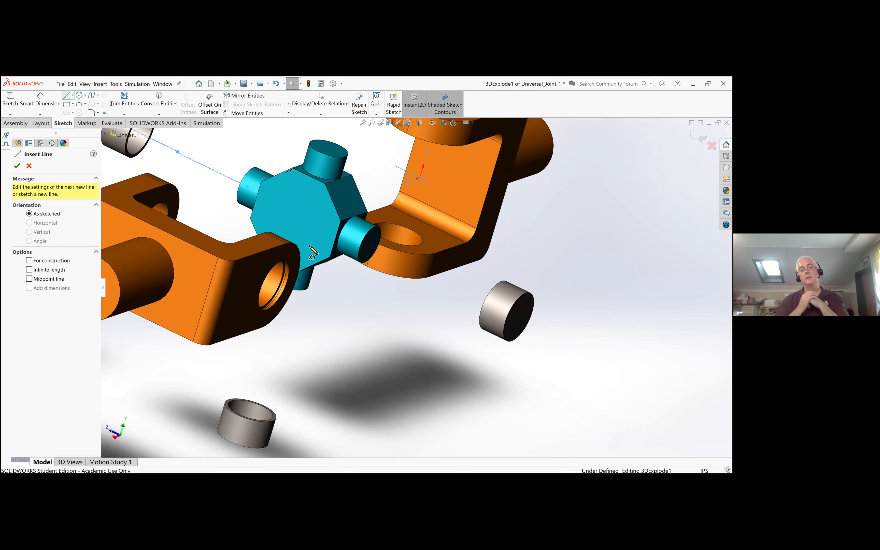
key("Left")
key("Left")
key("Left")
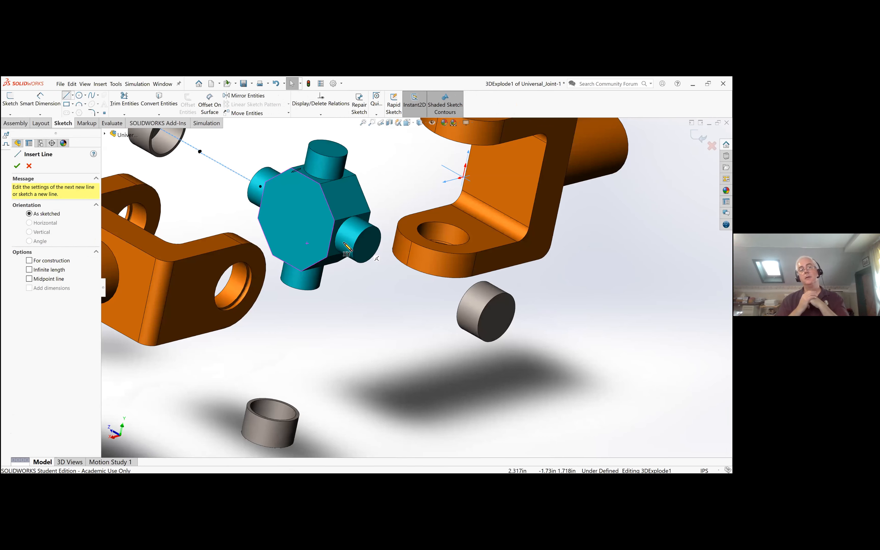
scroll(346, 223, "down", 2)
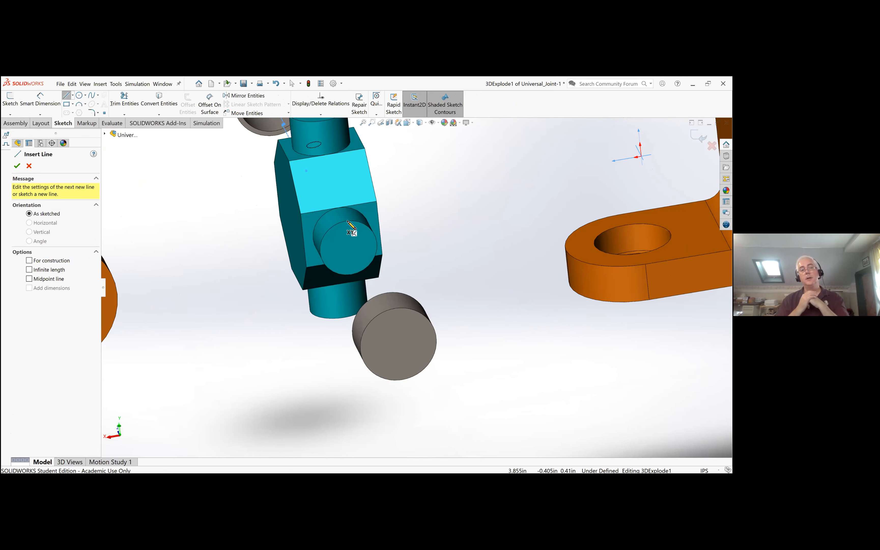
left_click(348, 248)
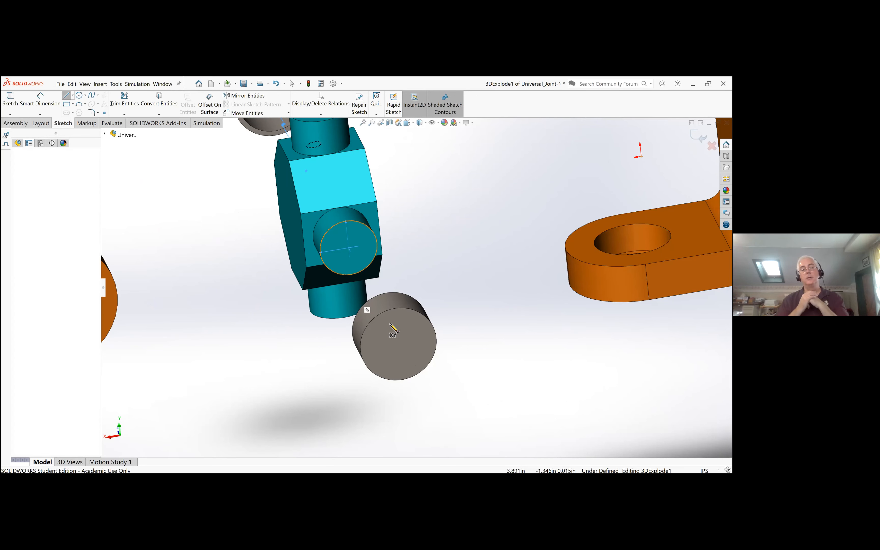
left_click(412, 331)
middle_click_drag(428, 326, 388, 264)
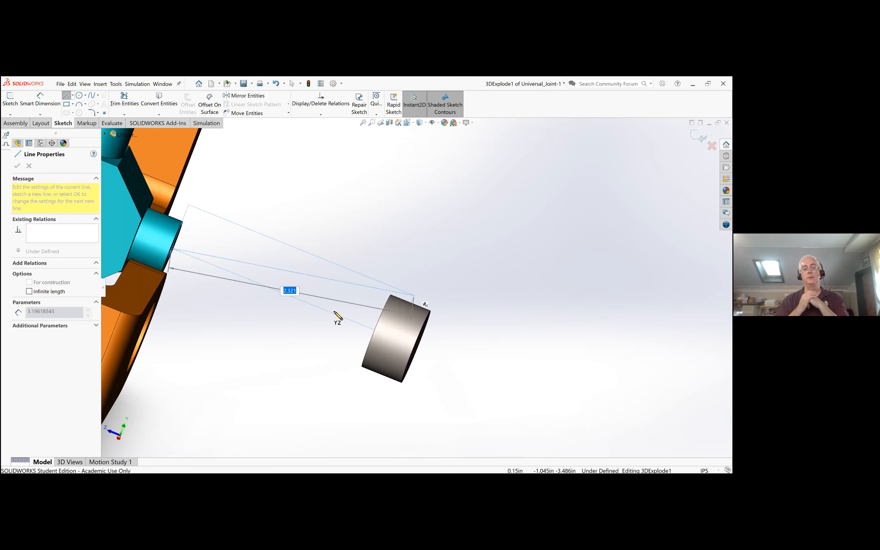
middle_click_drag(335, 322, 378, 339)
middle_click_drag(309, 319, 334, 214)
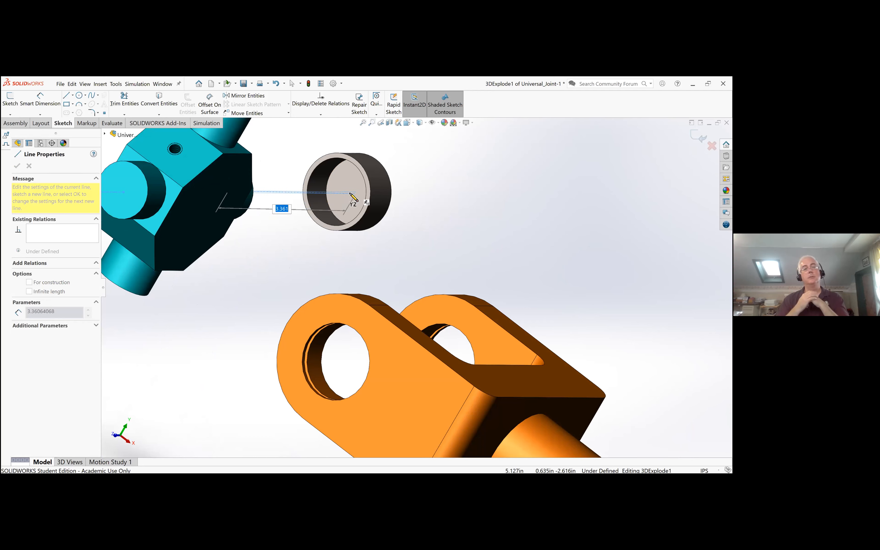
middle_click_drag(361, 203, 345, 205)
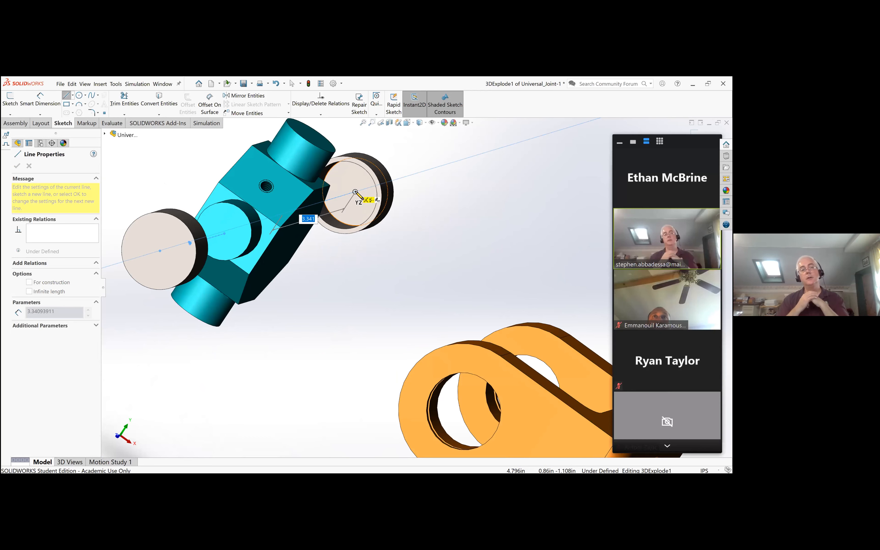
left_click(355, 192)
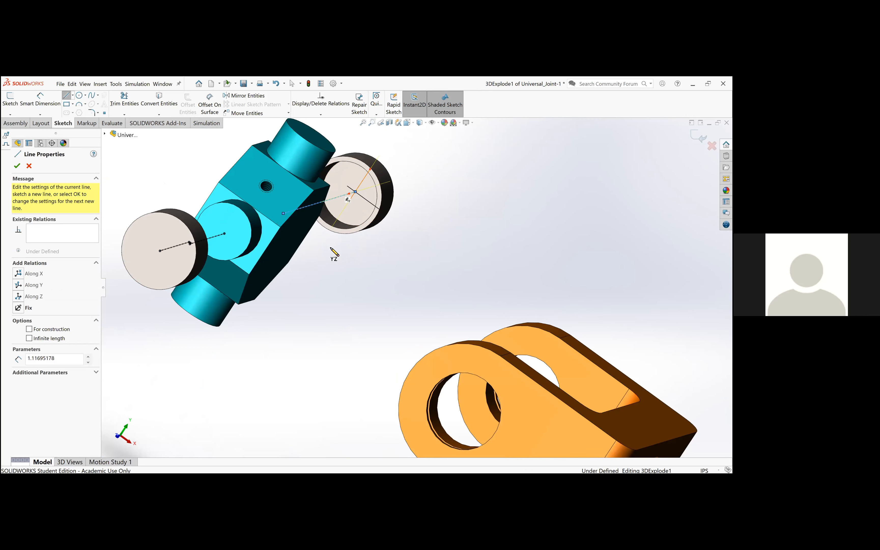
mouse_move(297, 257)
middle_mouse_down()
mouse_move(284, 285)
mouse_move(323, 256)
middle_mouse_up()
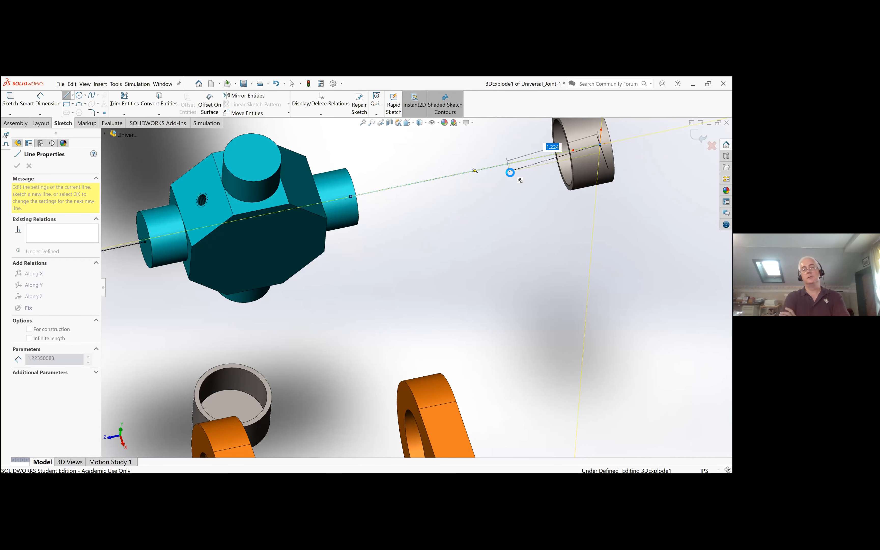
key("Escape")
key("Escape")
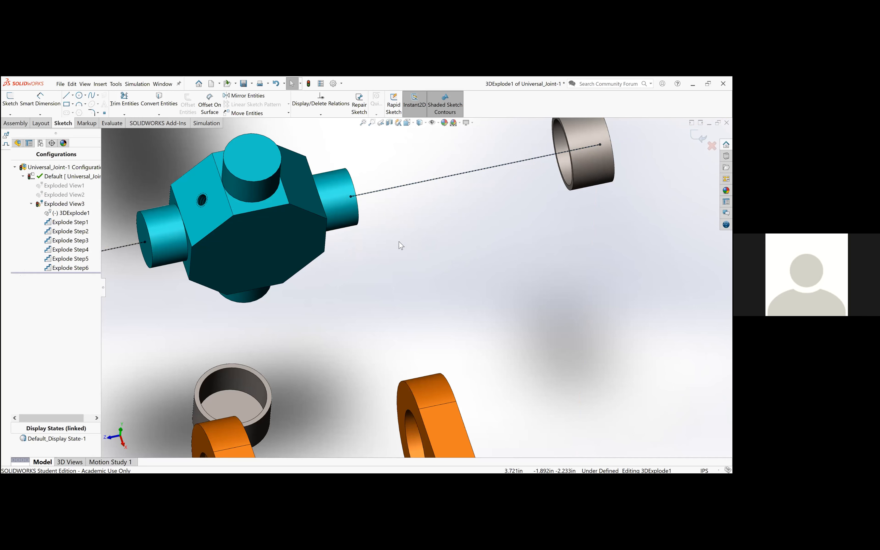
scroll(454, 293, "up", 4)
middle_click_drag(381, 343, 491, 221)
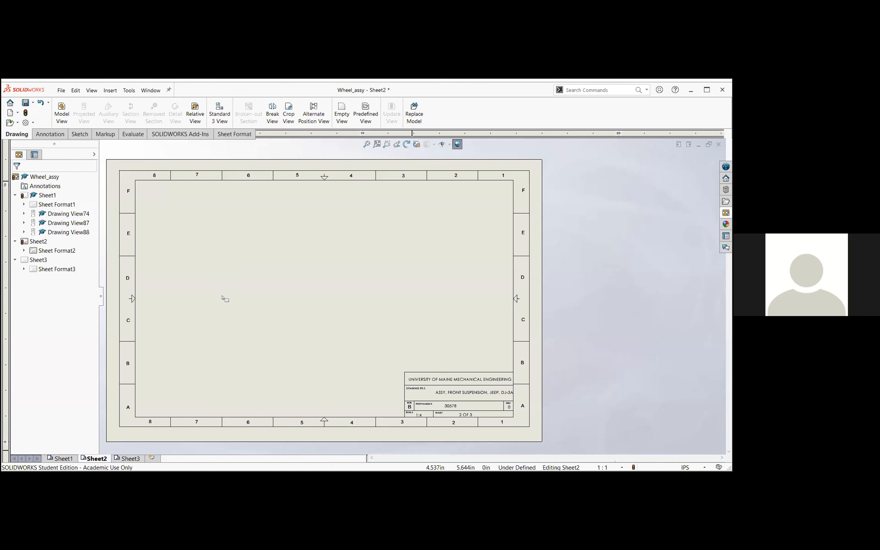
left_click(104, 89)
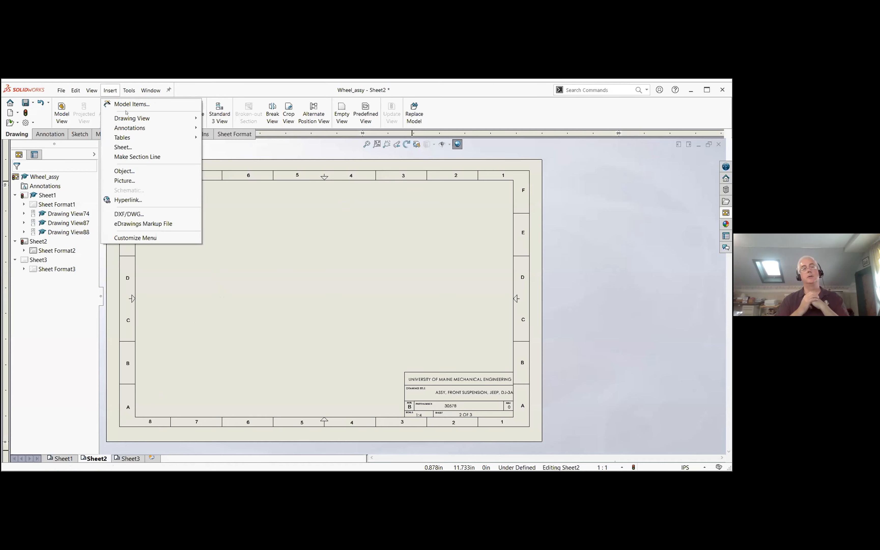
mouse_move(151, 119)
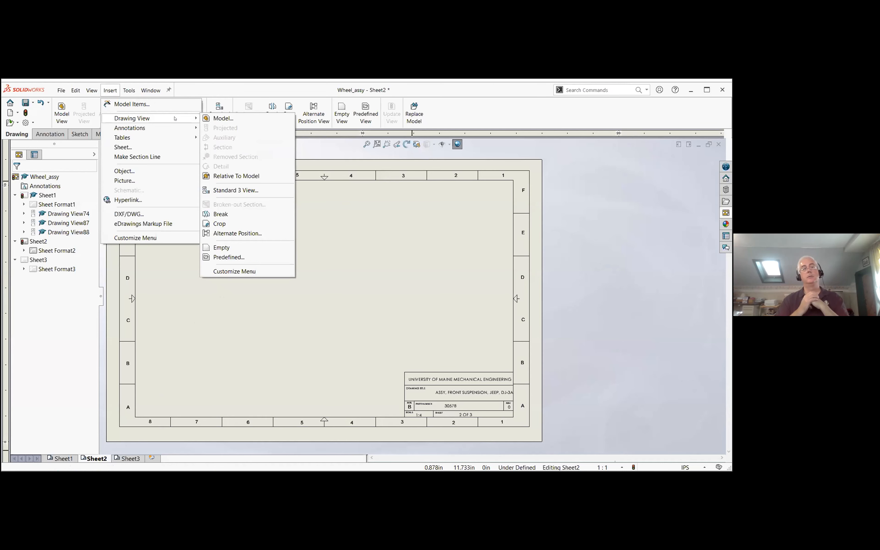
left_click(219, 118)
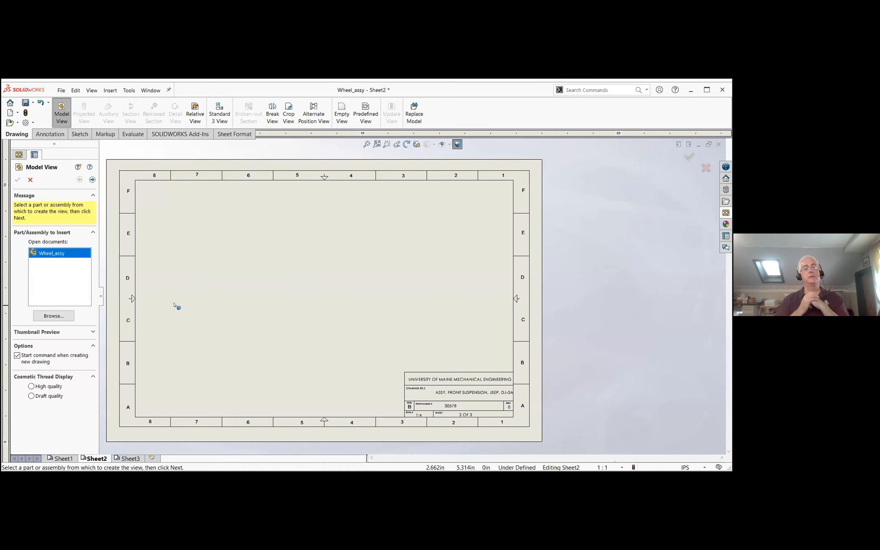
double_click(57, 253)
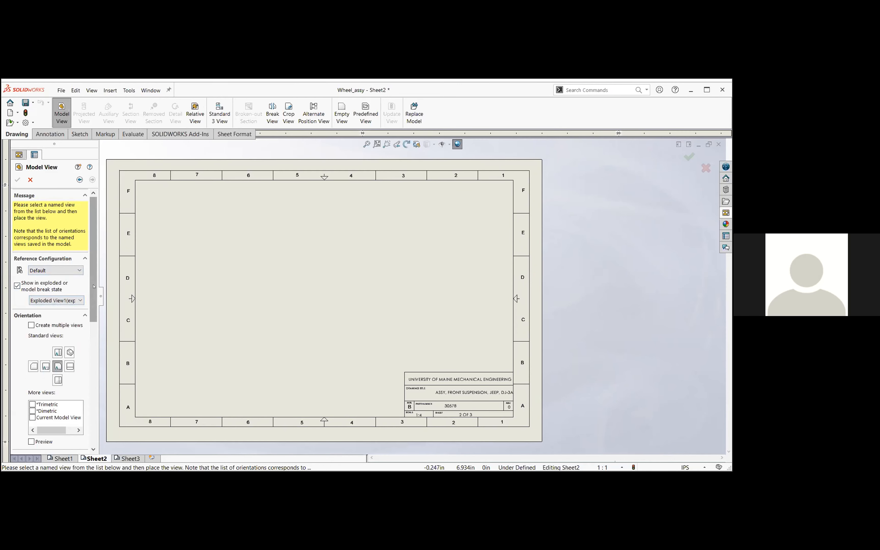
scroll(64, 320, "down", 5)
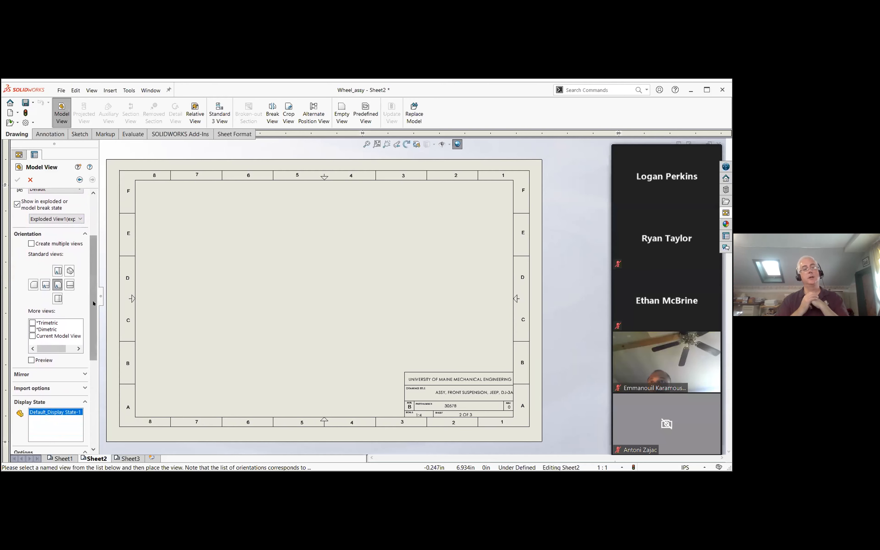
scroll(95, 314, "down", 2)
mouse_move(95, 314)
left_mouse_down()
mouse_move(94, 332)
mouse_move(94, 308)
left_mouse_up()
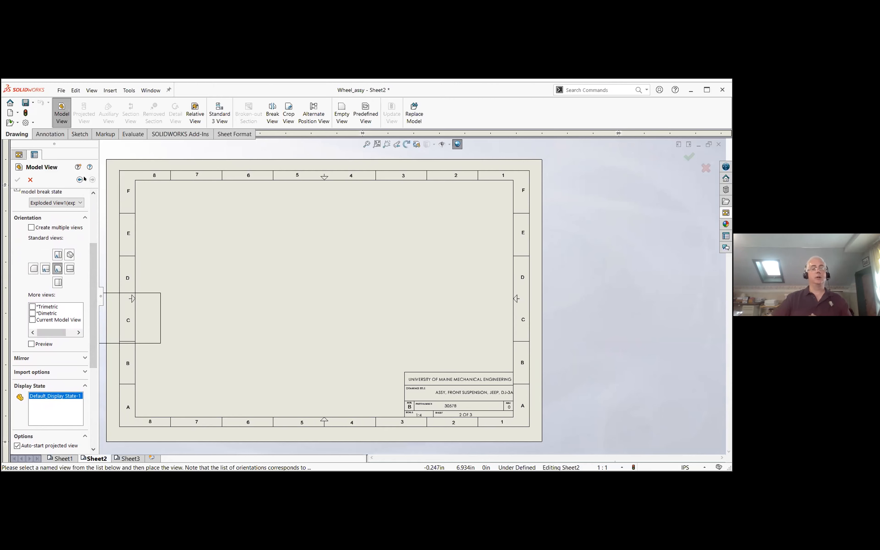
left_click(30, 179)
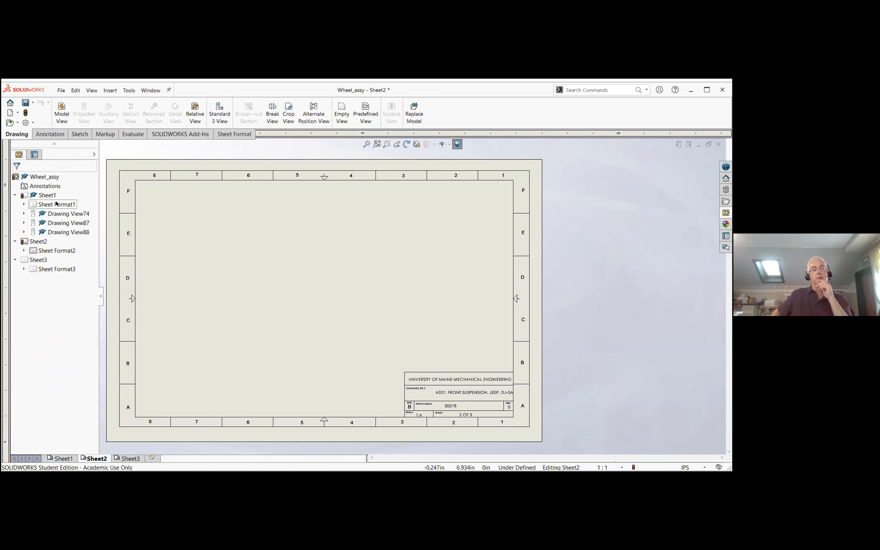
left_click(35, 178)
right_click(35, 178)
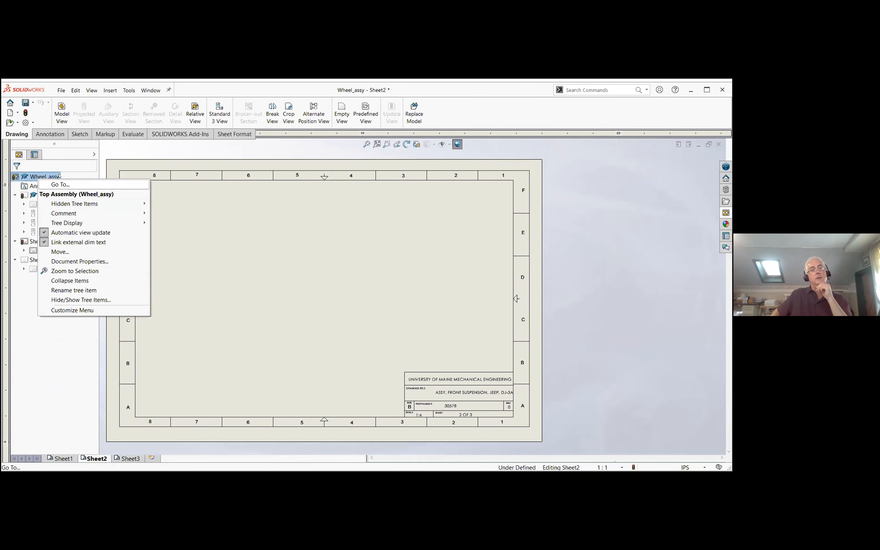
left_click(64, 167)
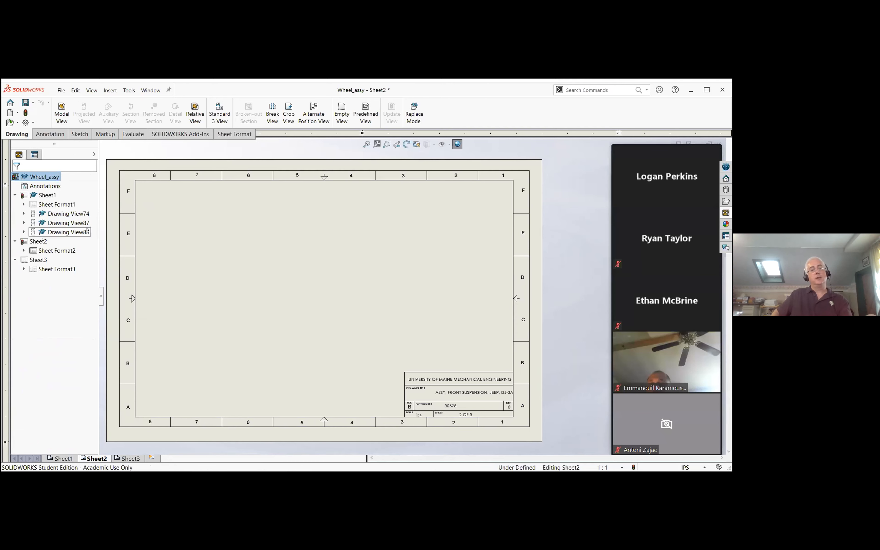
Step: Open the Wheel_assy assembly from its component entry under Drawing View87 on Sheet1
left_click(24, 223)
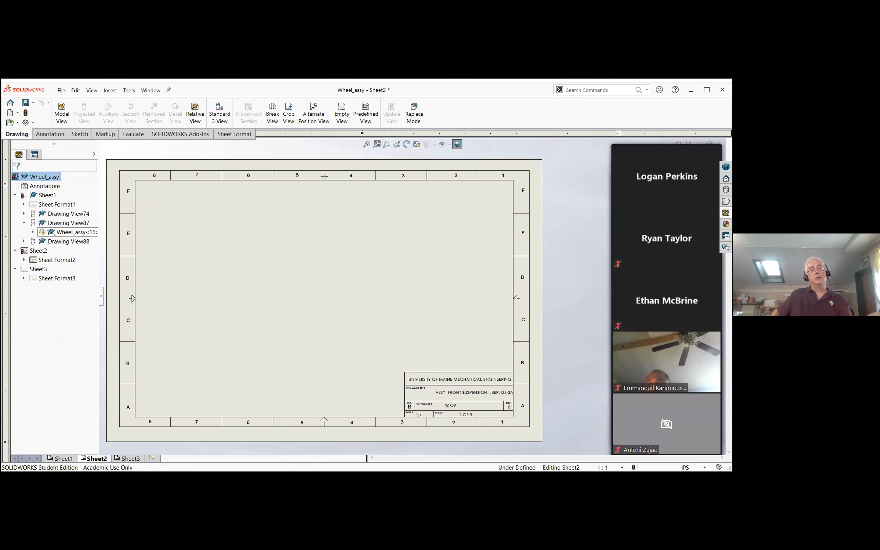
right_click(70, 234)
left_click(26, 235)
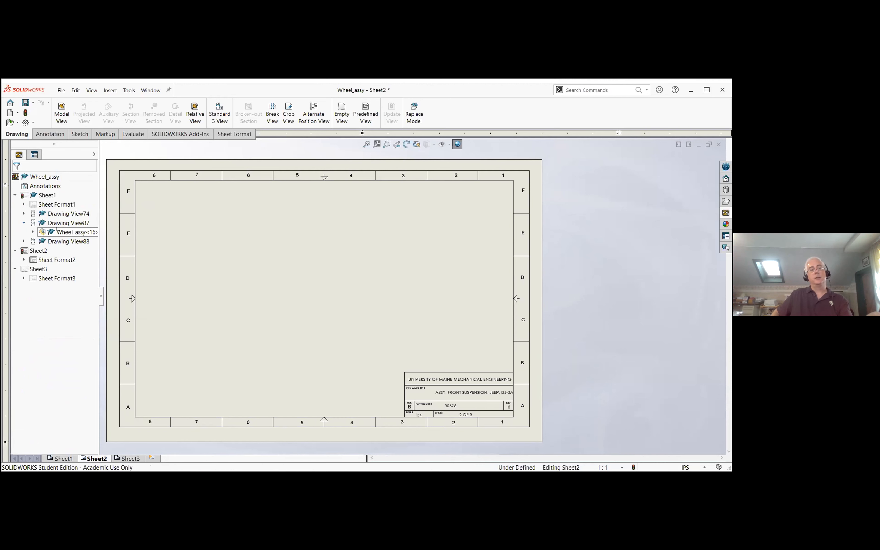
right_click(58, 231)
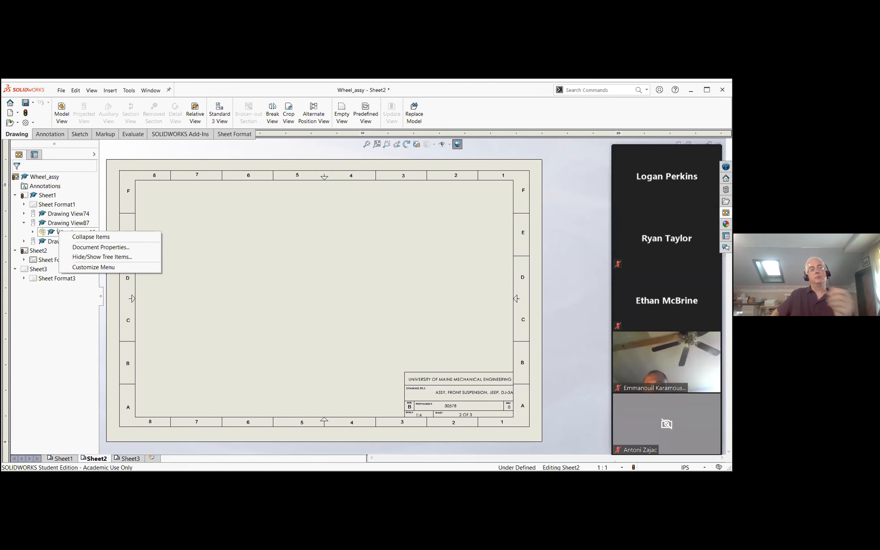
left_click(53, 231)
right_click(52, 233)
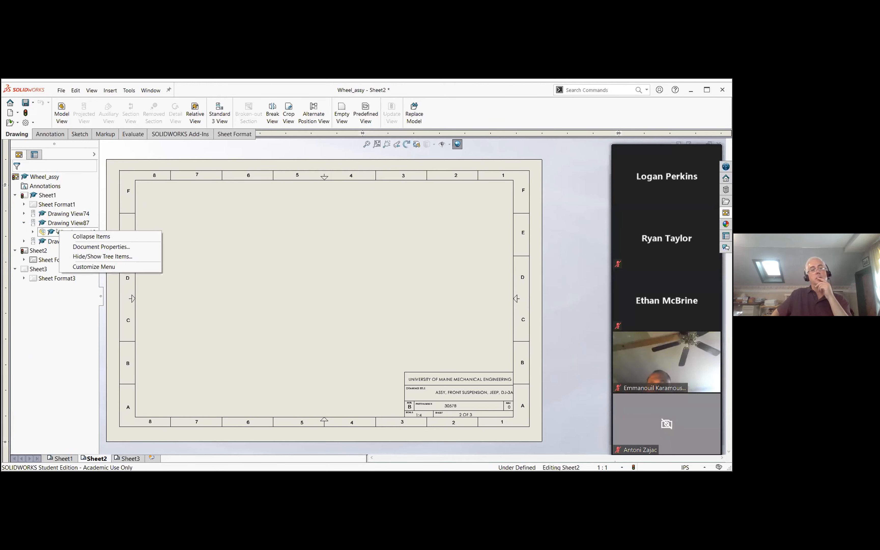
right_click(45, 231)
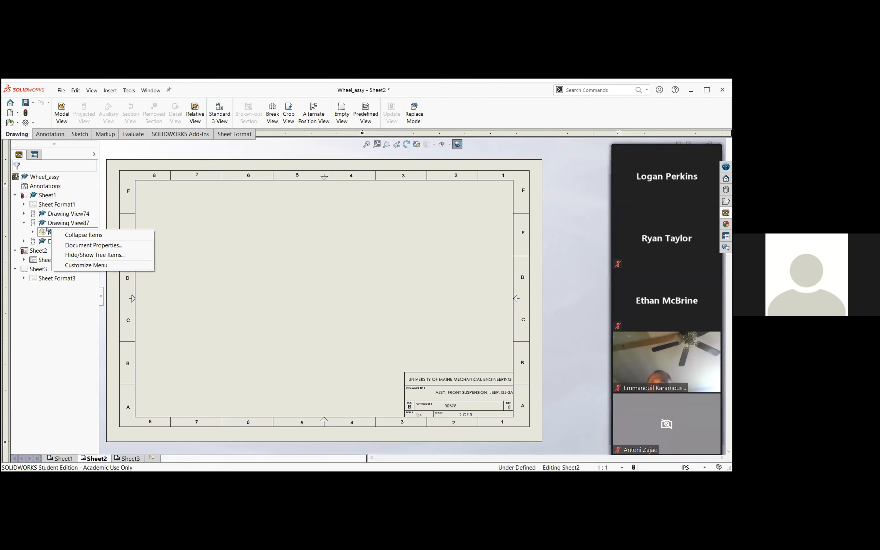
left_click(51, 290)
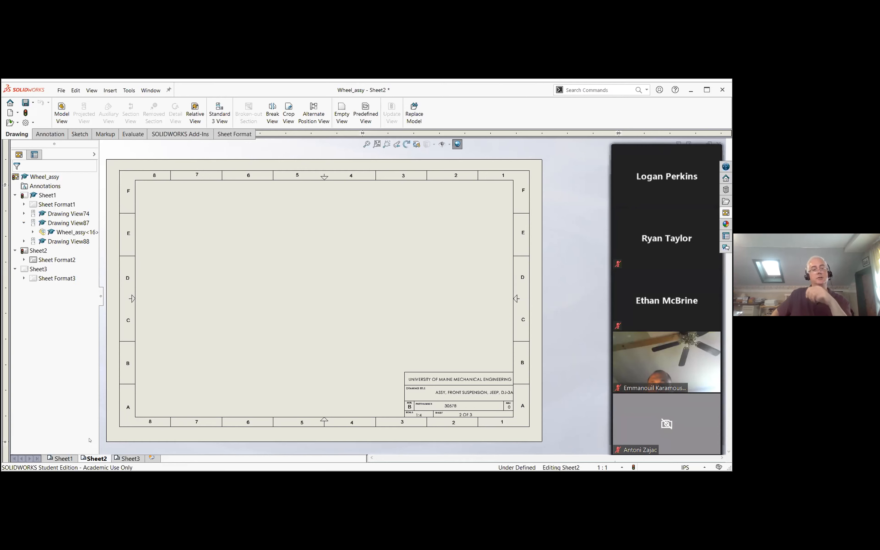
left_click(62, 458)
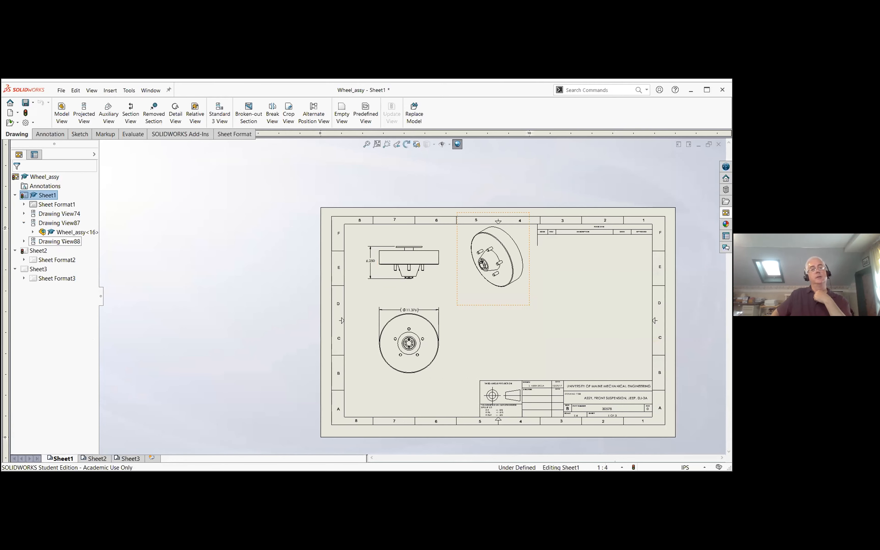
right_click(67, 231)
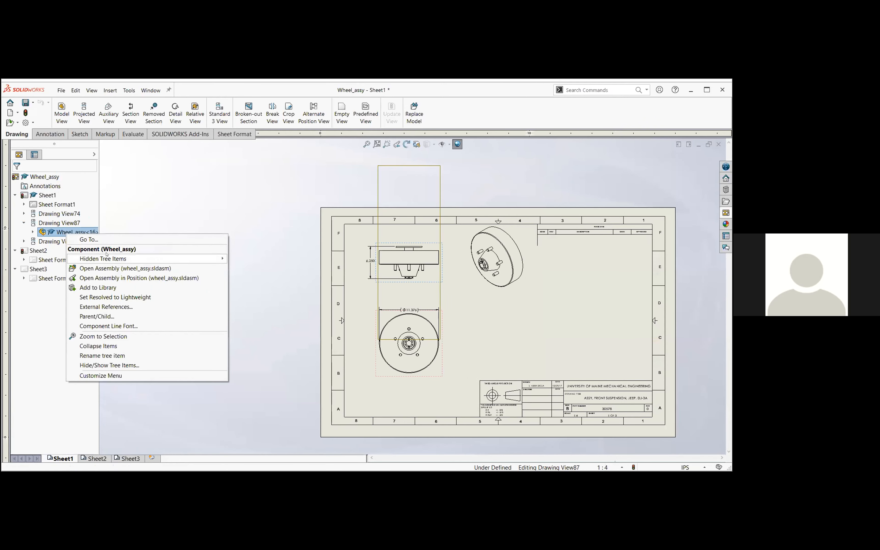
left_click(121, 268)
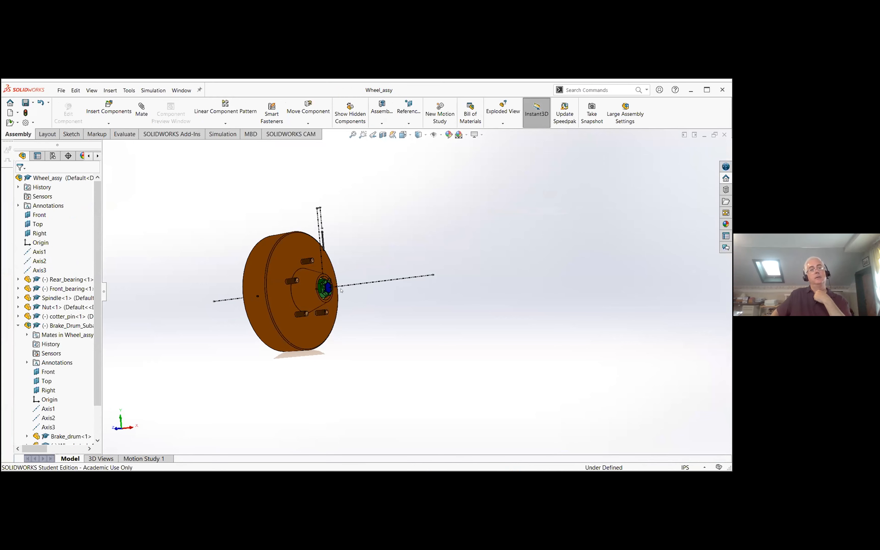
Step: Expand the Default configuration of Wheel_assy and its Exploded View1 to inspect the explode steps
scroll(321, 218, "up", 2)
middle_click_drag(321, 218, 304, 219)
left_click(52, 156)
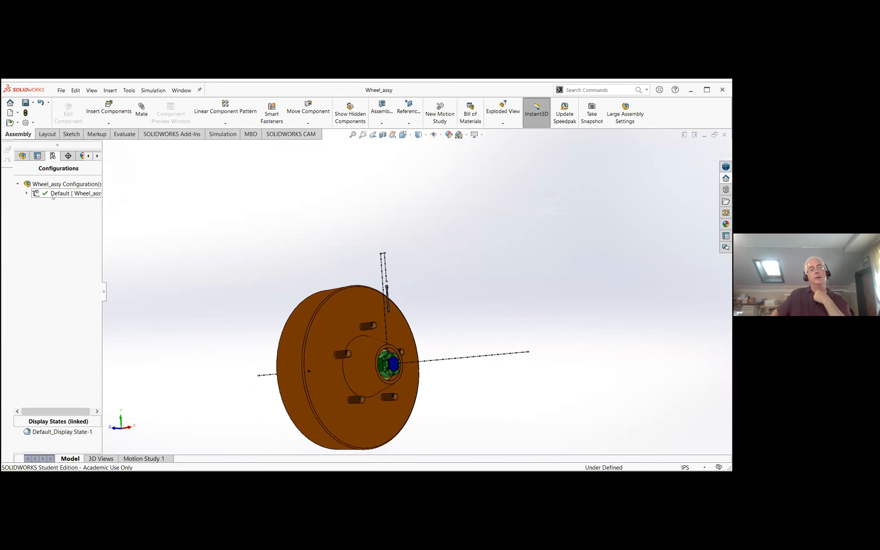
left_click(26, 194)
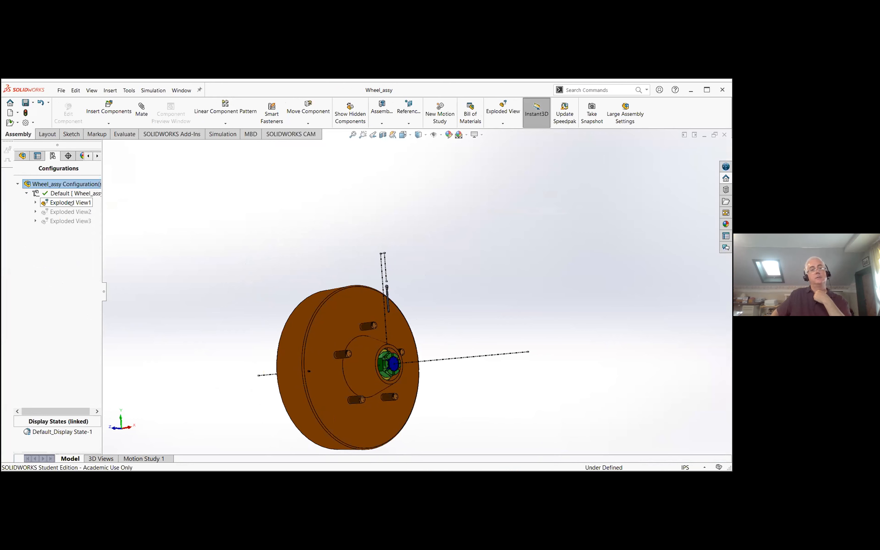
left_click(35, 202)
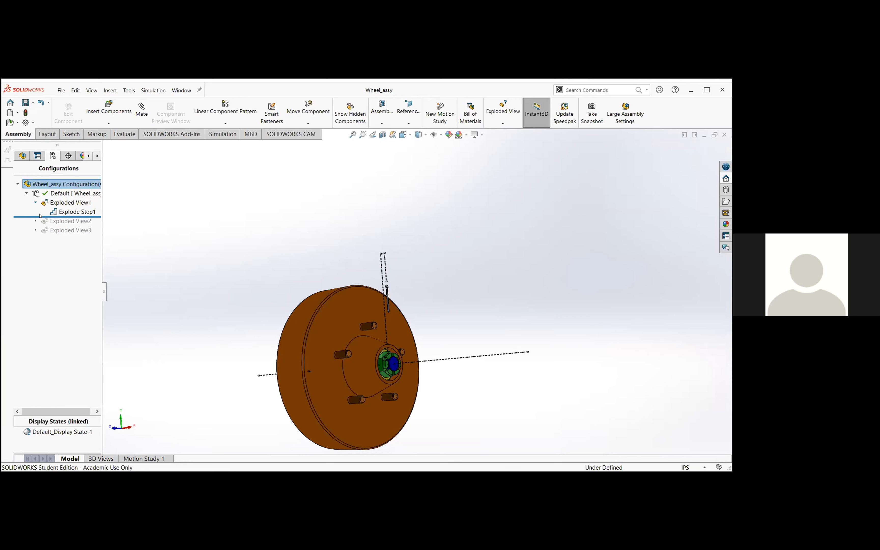
Step: Try to explode the wheel assembly with Exploded View3 while Exploded View1 is still active
left_click(52, 229)
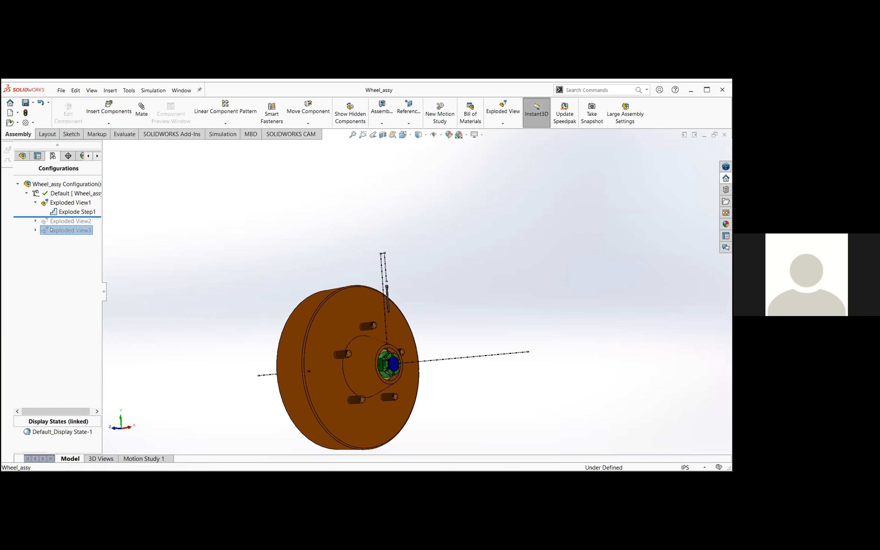
right_click(52, 229)
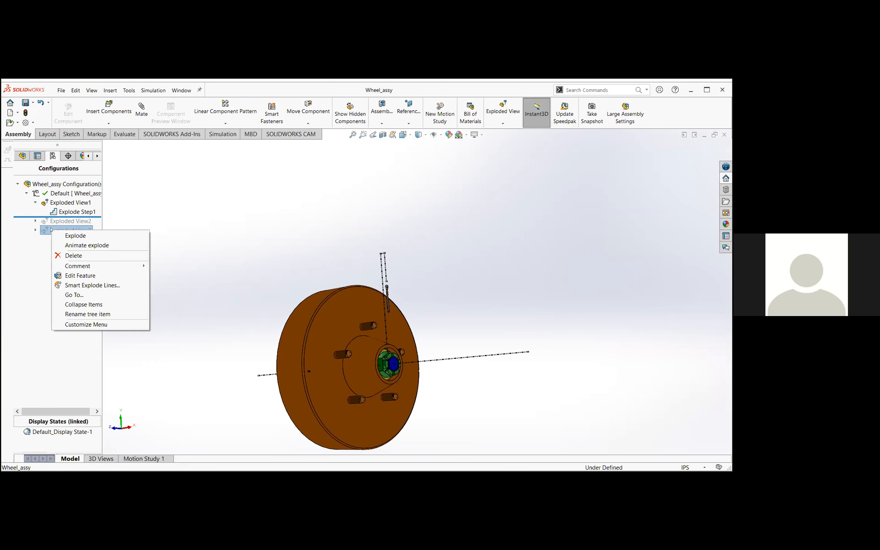
left_click(76, 236)
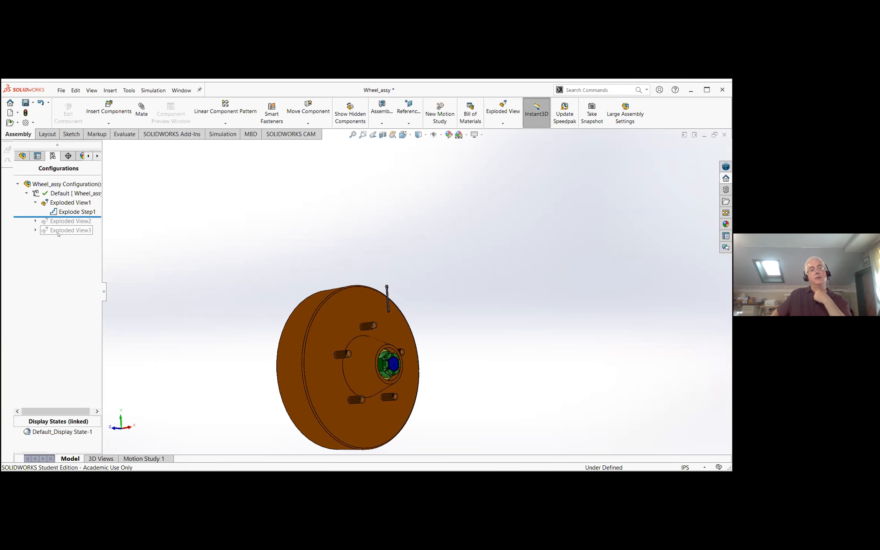
left_click_drag(50, 218, 52, 233)
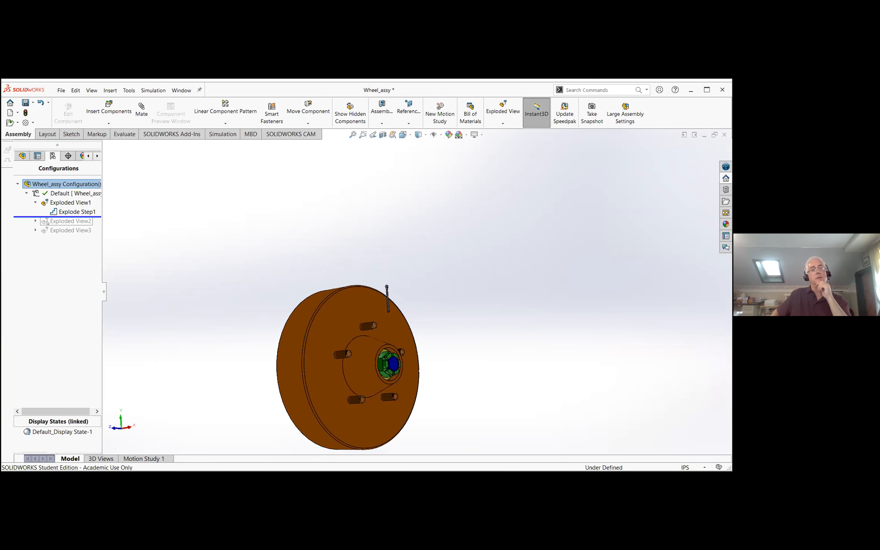
Step: Delete Exploded View1 from the Default configuration and confirm the deletion
right_click(61, 202)
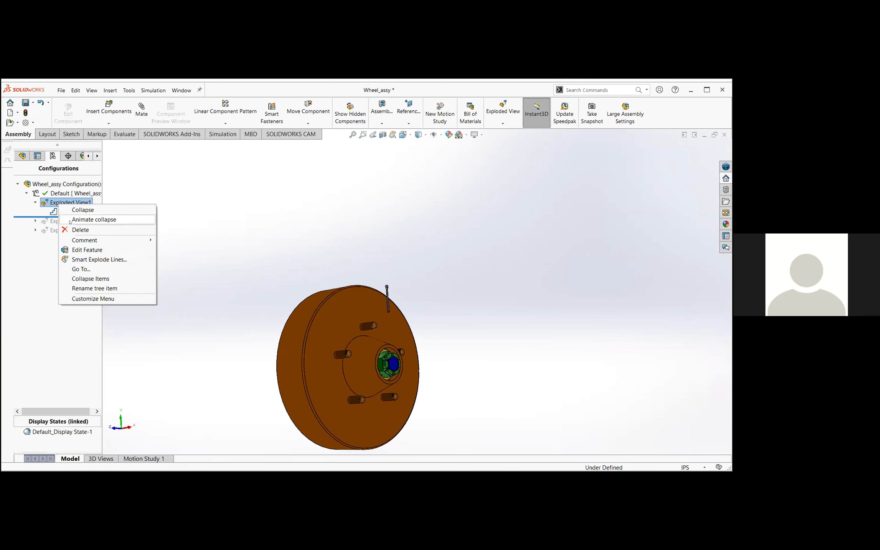
left_click(79, 229)
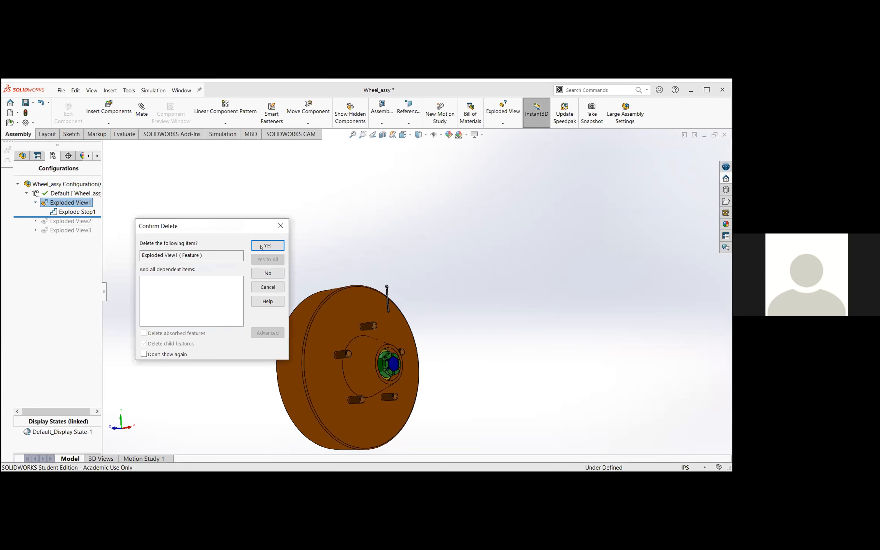
left_click(262, 246)
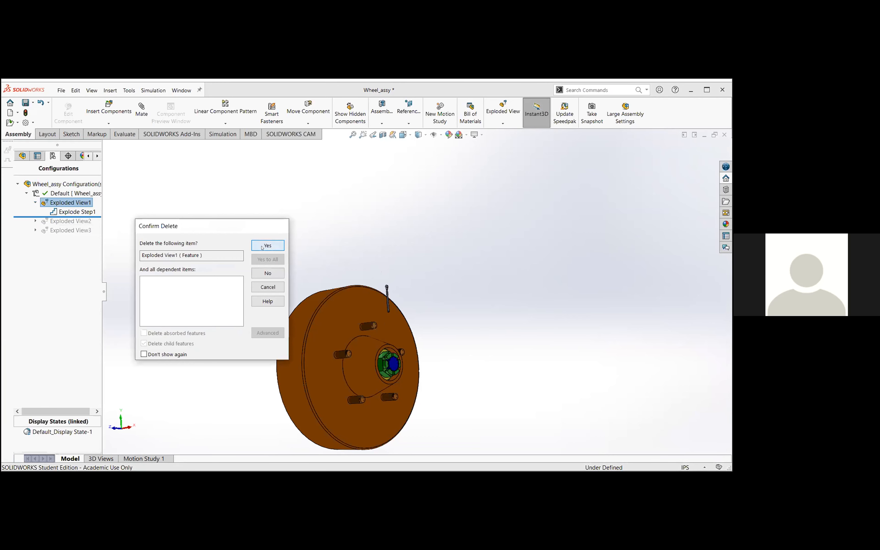
Step: Play the explode animation of Exploded View2 to check which wheel components it separates
right_click(44, 202)
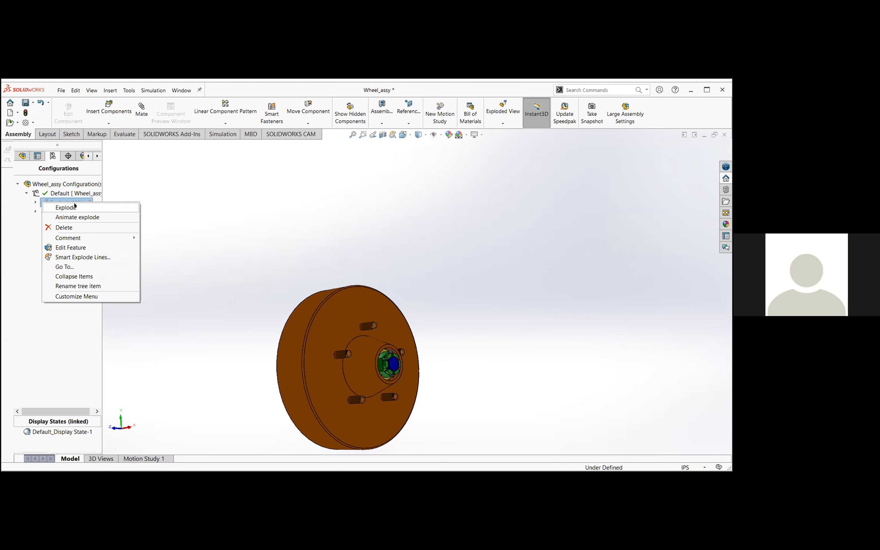
left_click(78, 217)
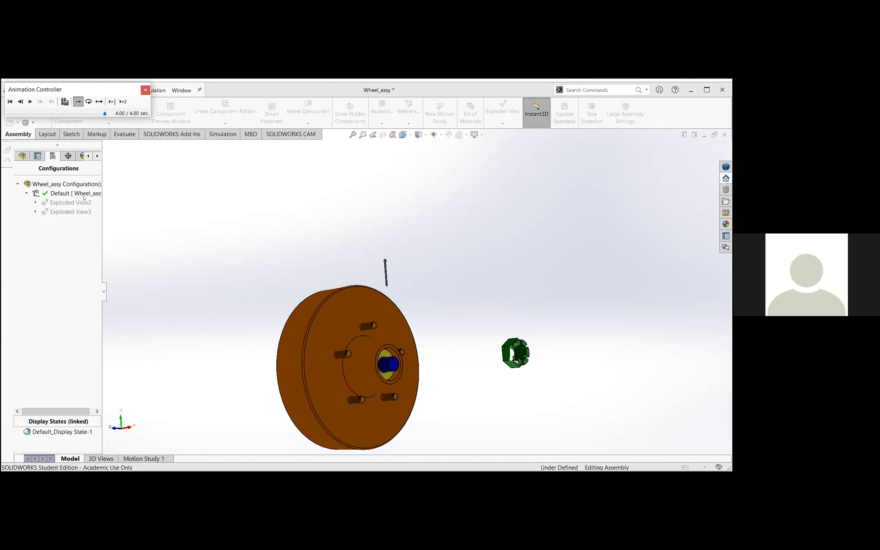
left_click(144, 90)
right_click(71, 205)
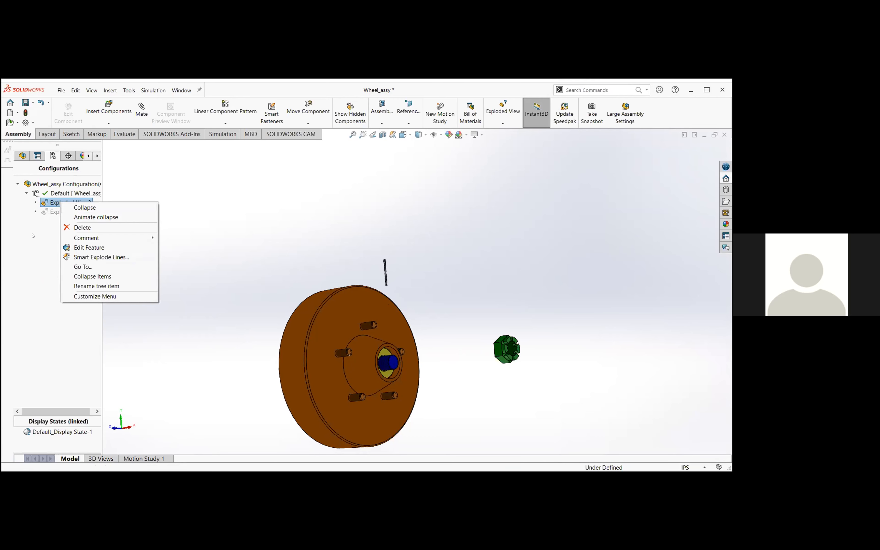
left_click(93, 208)
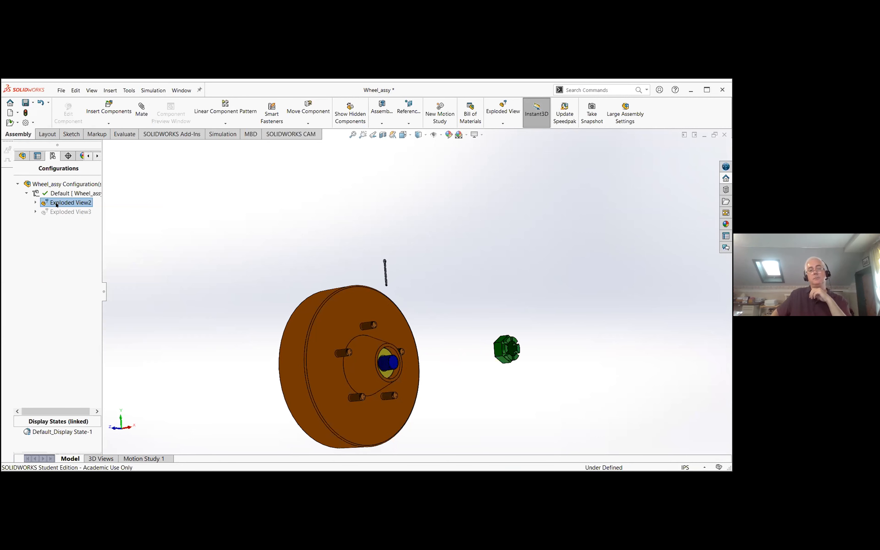
middle_click_drag(374, 364, 308, 321)
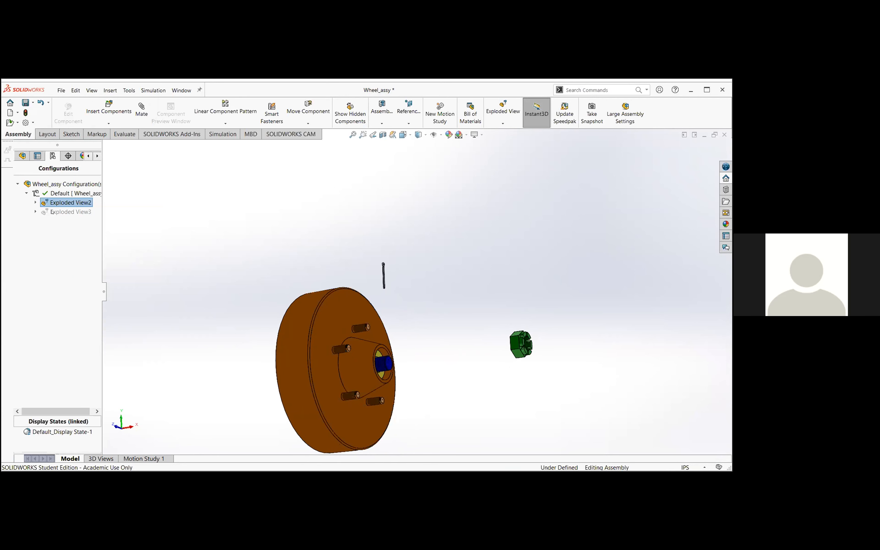
Step: Delete Exploded View2 from the Default configuration and confirm the deletion
right_click(63, 203)
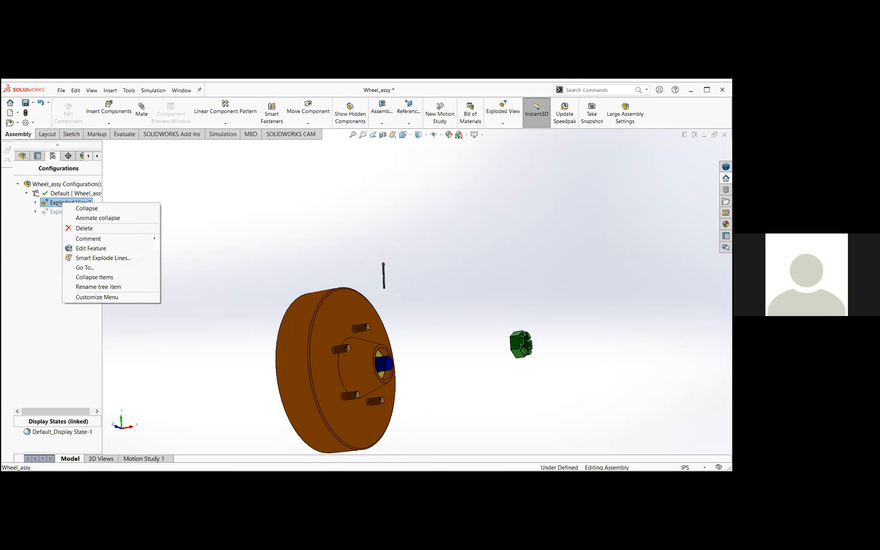
left_click(93, 228)
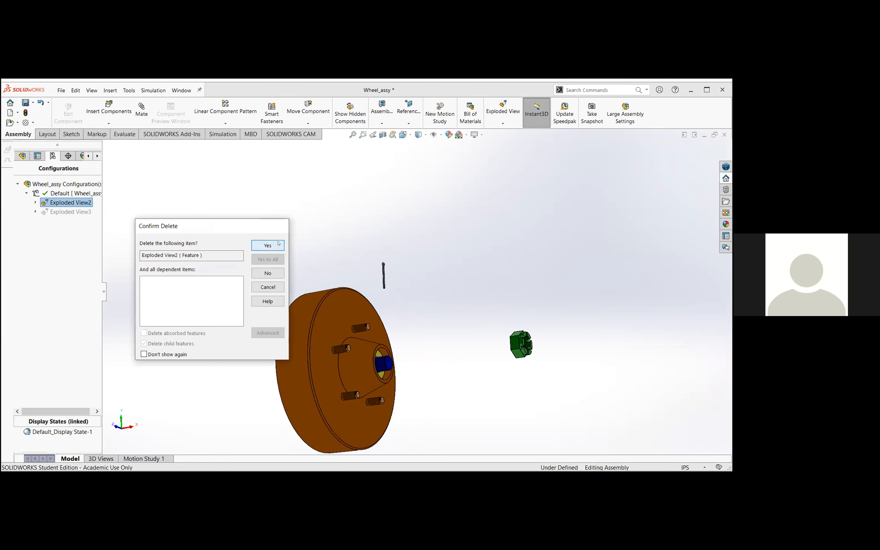
left_click(278, 243)
Step: Explode the assembly with Exploded View3 and orient the model so the whole row of parts from spindle to nut is in view
right_click(68, 204)
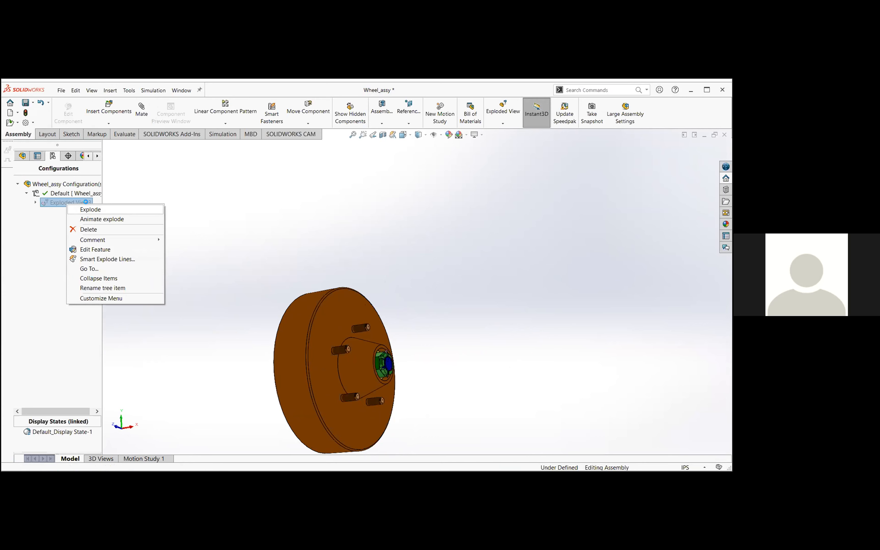
left_click(91, 210)
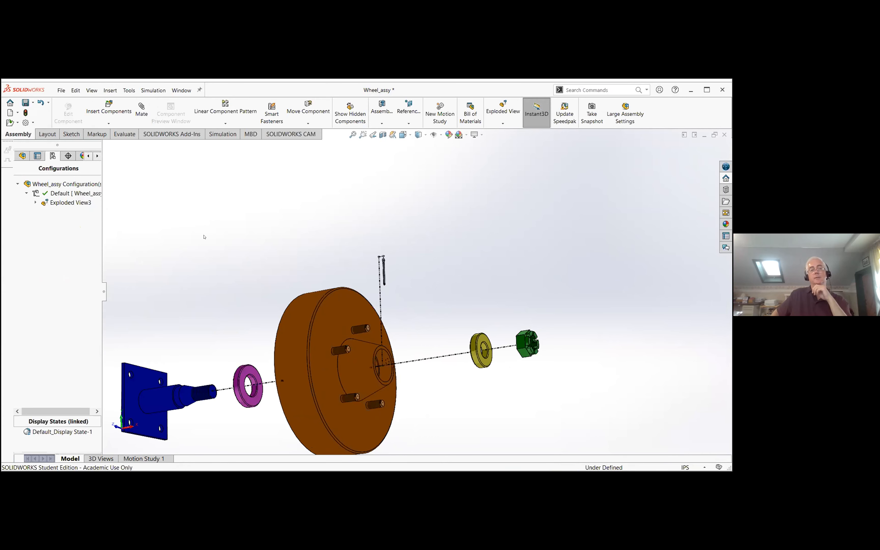
middle_click_drag(428, 315, 406, 317)
middle_click_drag(436, 323, 429, 342)
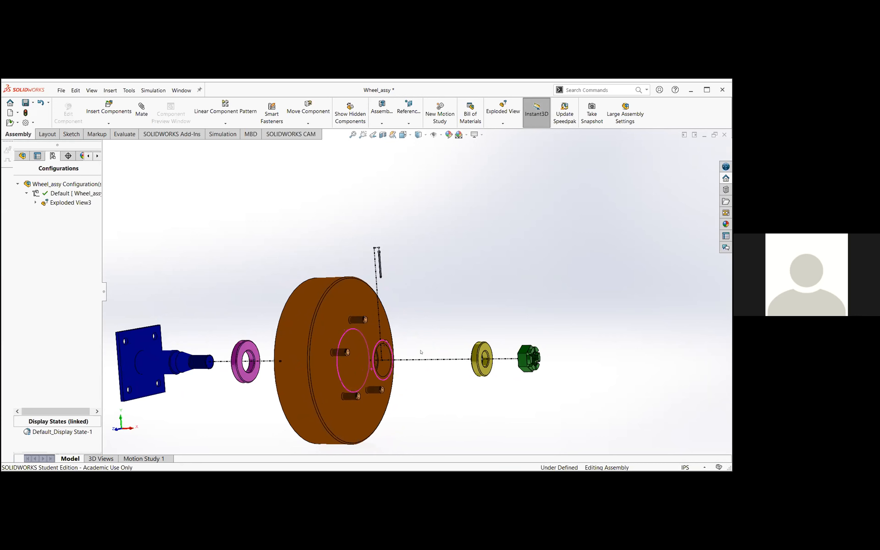
middle_click_drag(189, 309, 187, 323)
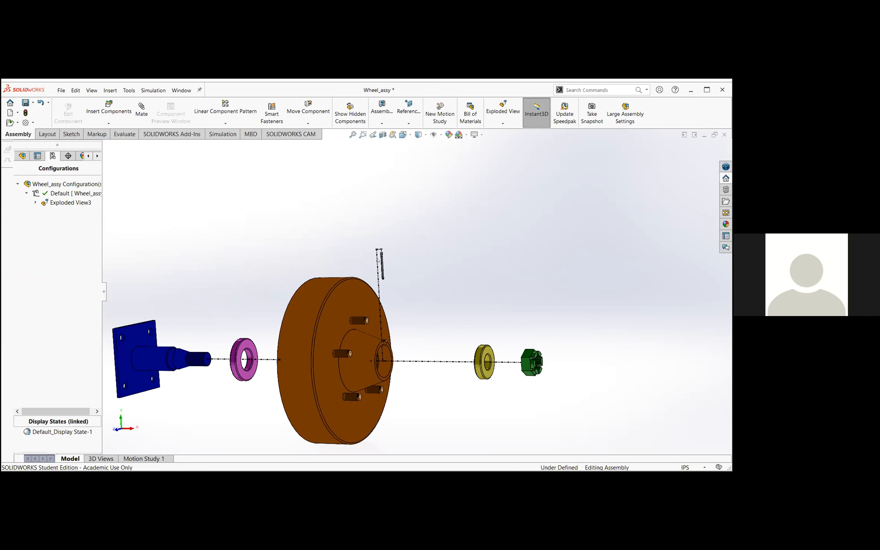
scroll(377, 266, "down", 1)
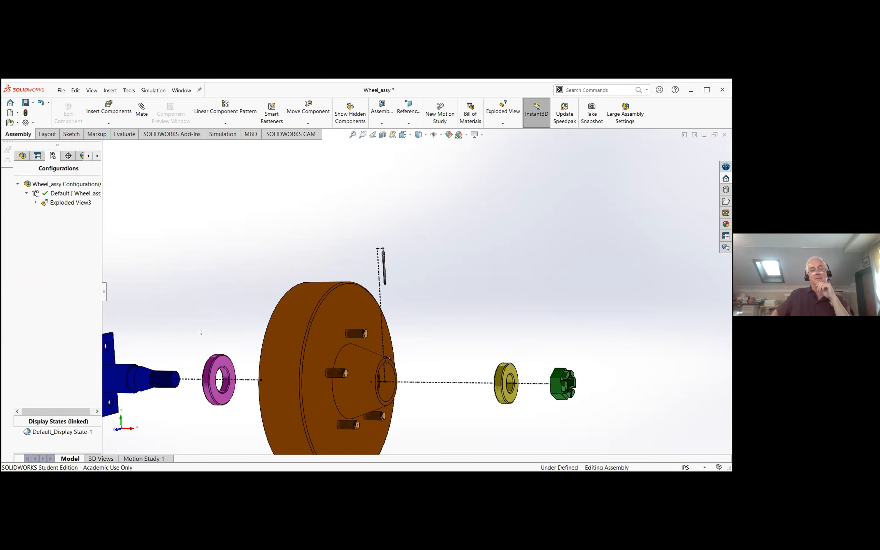
scroll(201, 332, "up", 1)
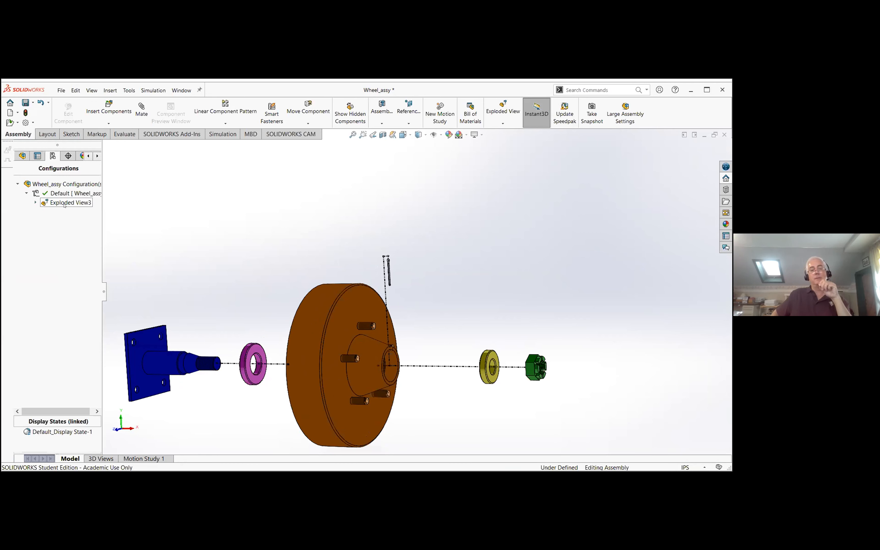
middle_click_drag(214, 320, 210, 359)
scroll(279, 425, "up", 3)
scroll(382, 351, "down", 3)
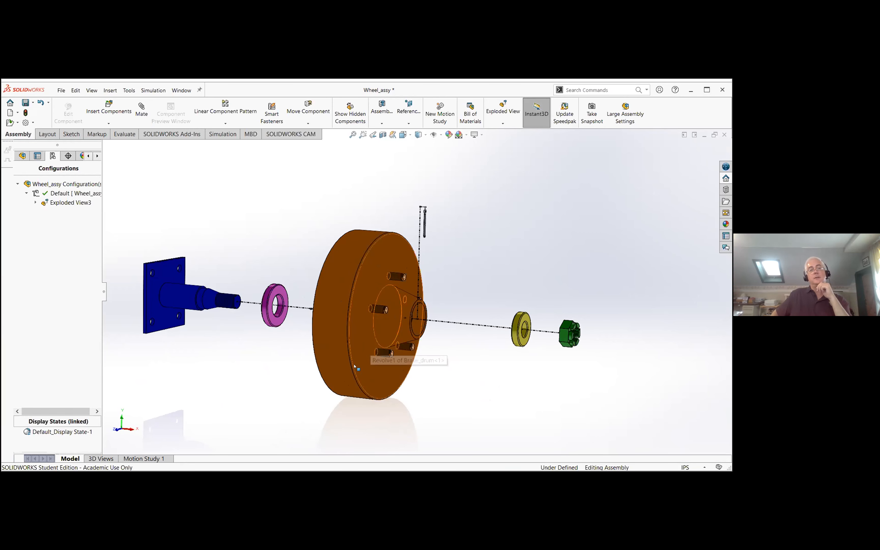
Step: Save the current orientation of the exploded wheel assembly as a named view called "My Exploded view"
right_click(285, 370)
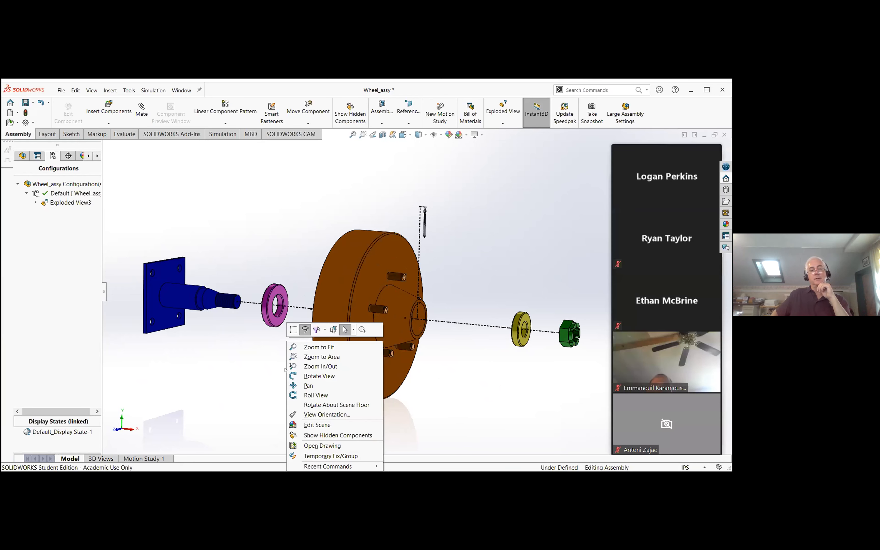
left_click(334, 413)
left_click(59, 150)
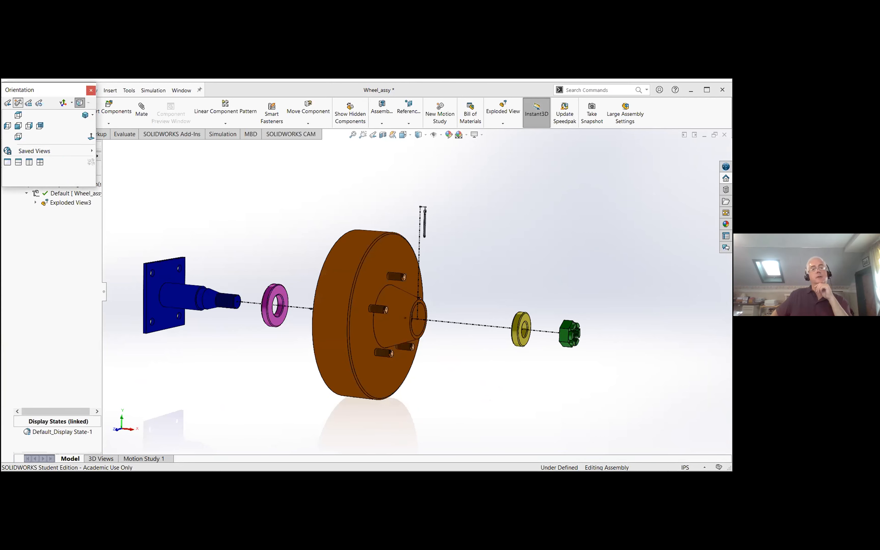
left_click(18, 103)
type("Exp")
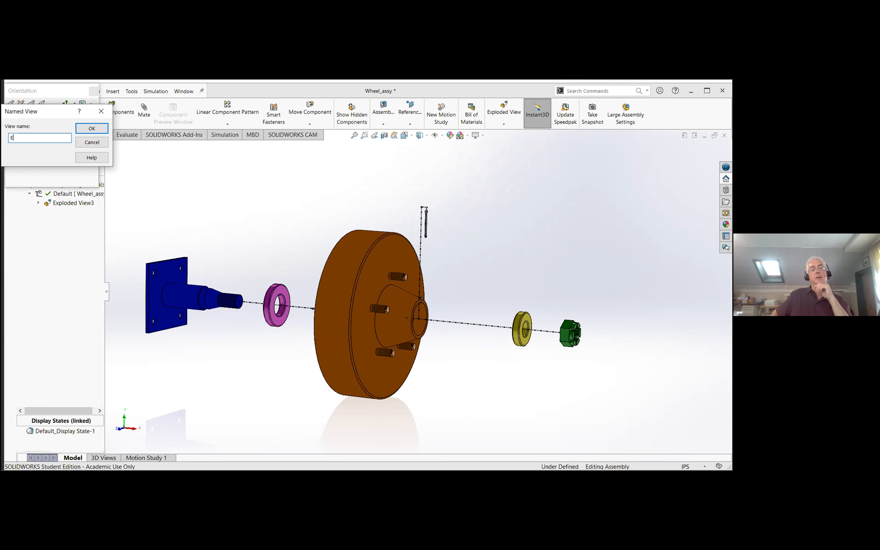
key("BackSpace")
key("BackSpace")
key("BackSpace")
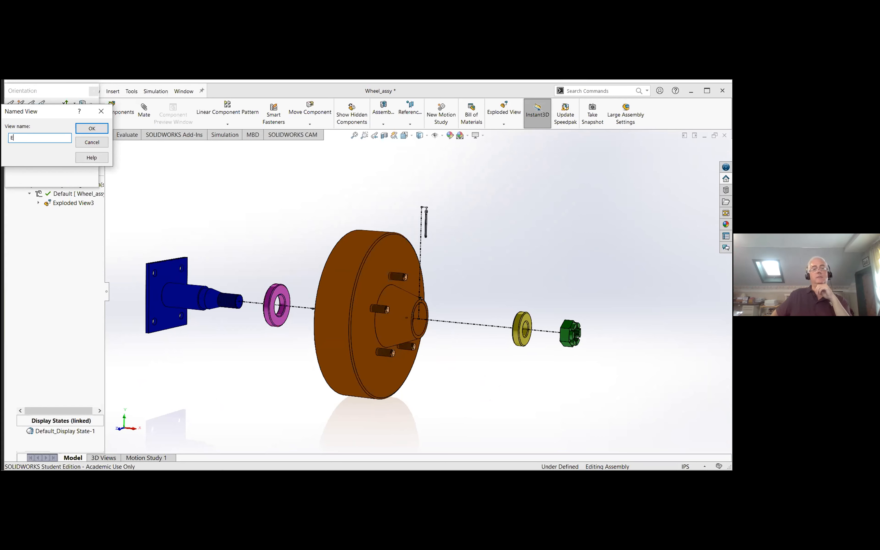
type("My Exploded view")
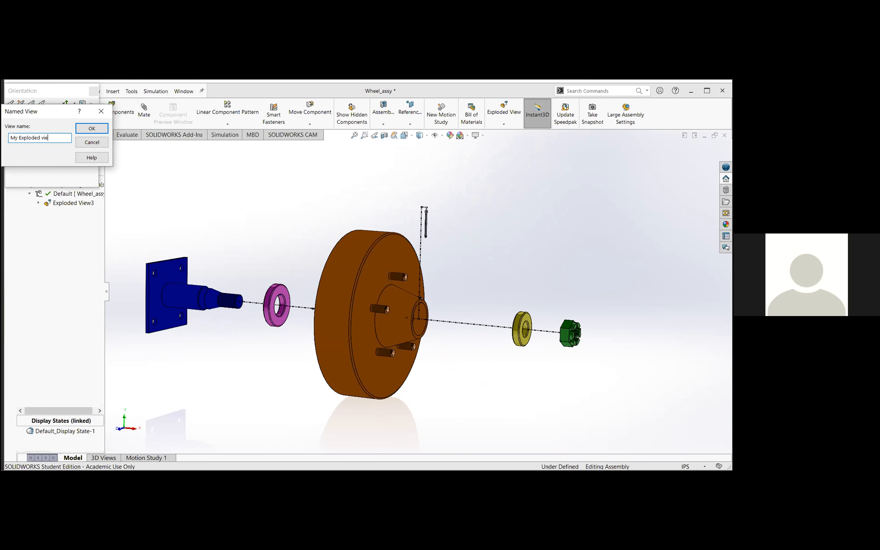
left_click(95, 128)
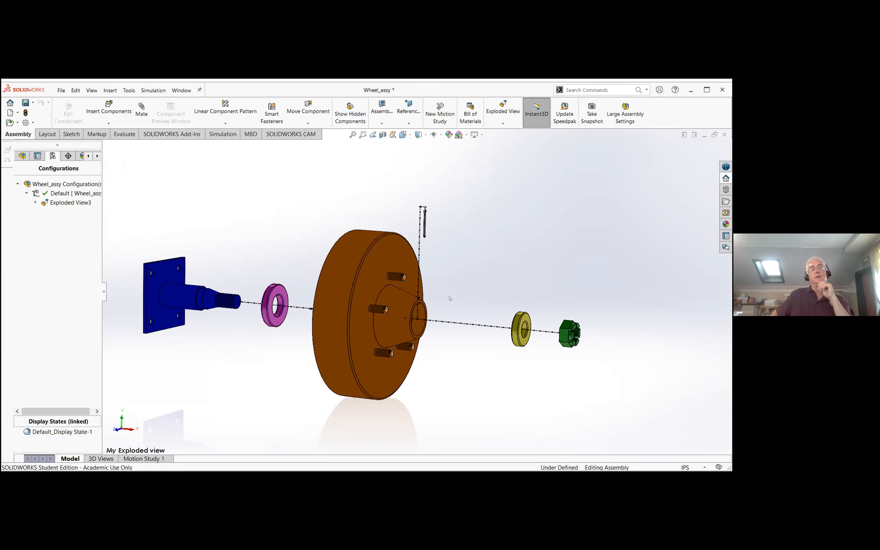
Step: Save the Wheel_assy assembly and close it to return to its drawing
left_click(61, 90)
left_click(201, 207)
key("ctrl+s")
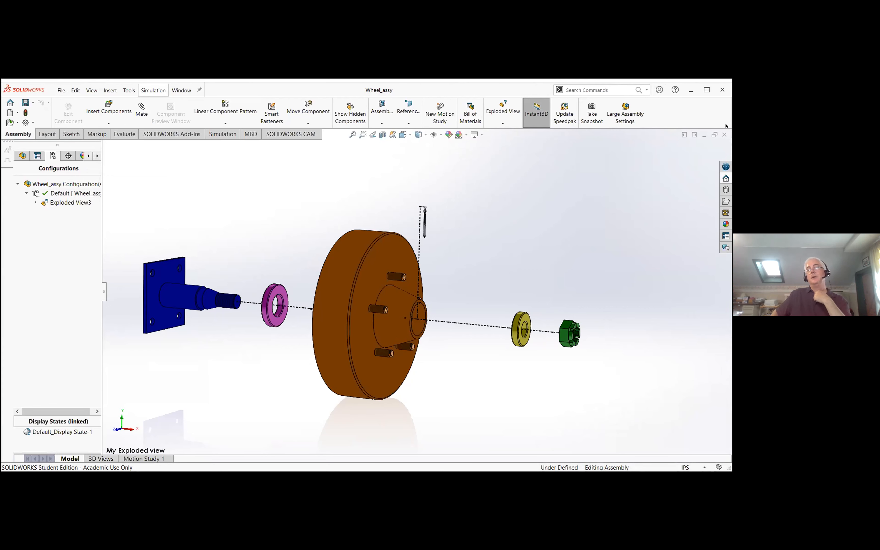
left_click(724, 134)
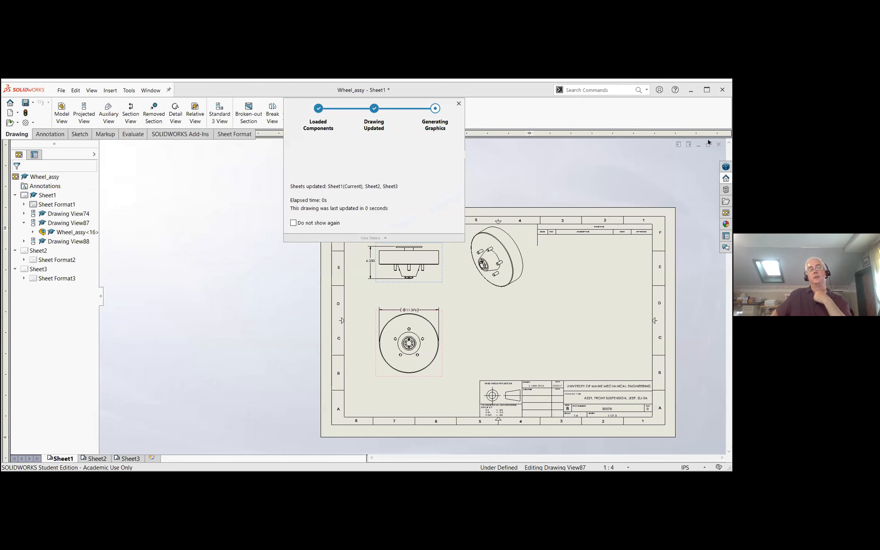
Step: Dismiss the drawing update report and switch the Wheel_assy drawing to Sheet2
scroll(545, 291, "up", 2)
scroll(521, 339, "down", 3)
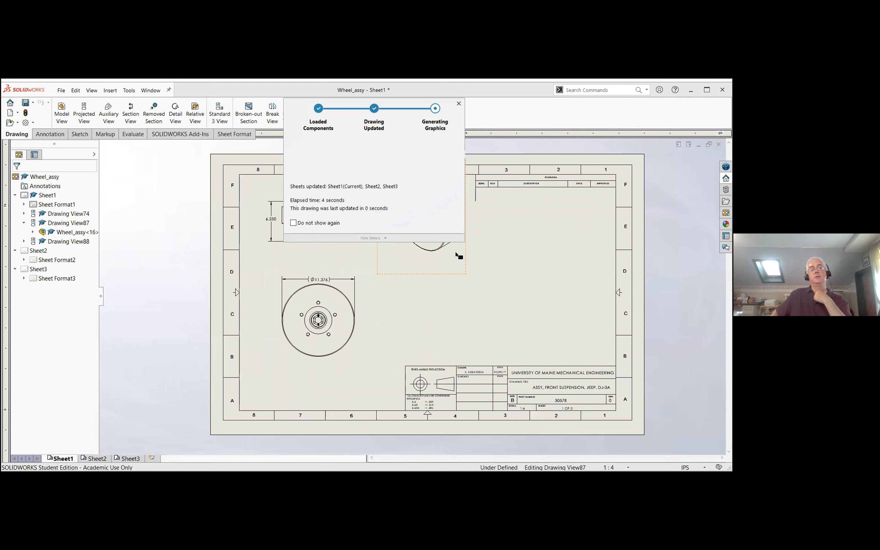
left_click(459, 104)
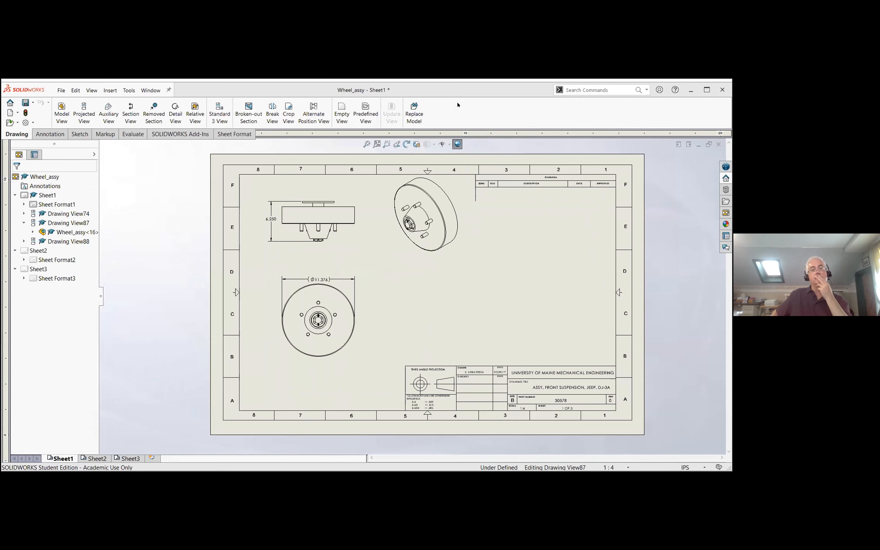
left_click(96, 459)
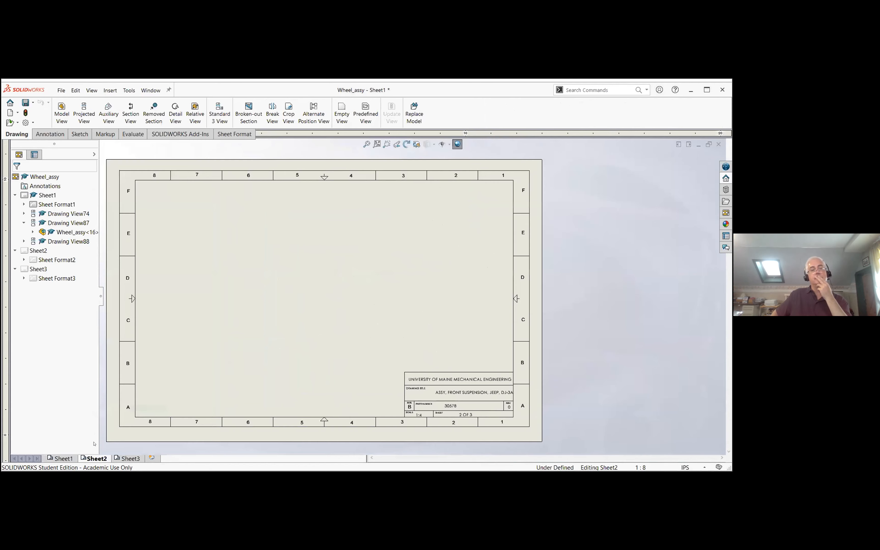
Step: Place a model view of the exploded wheel assembly on Sheet2 using the "My Exploded view" orientation
left_click(110, 90)
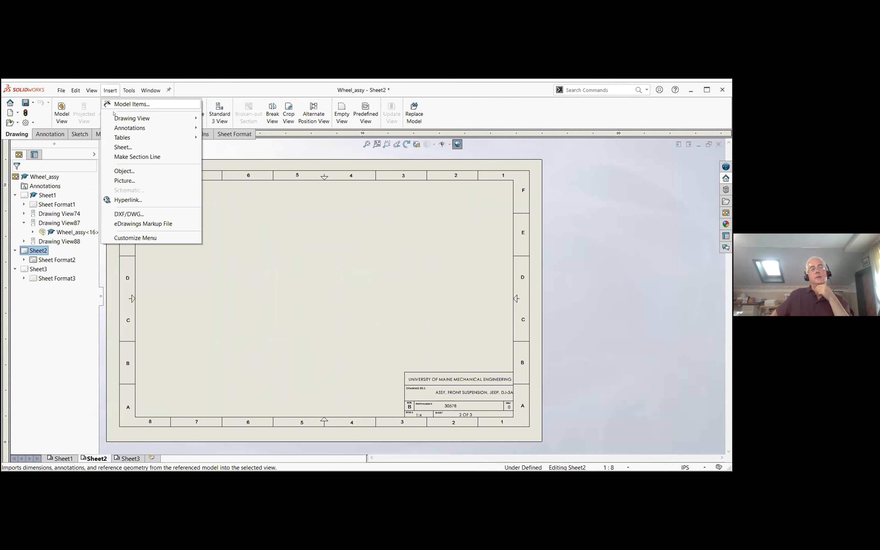
mouse_move(145, 119)
left_click(223, 119)
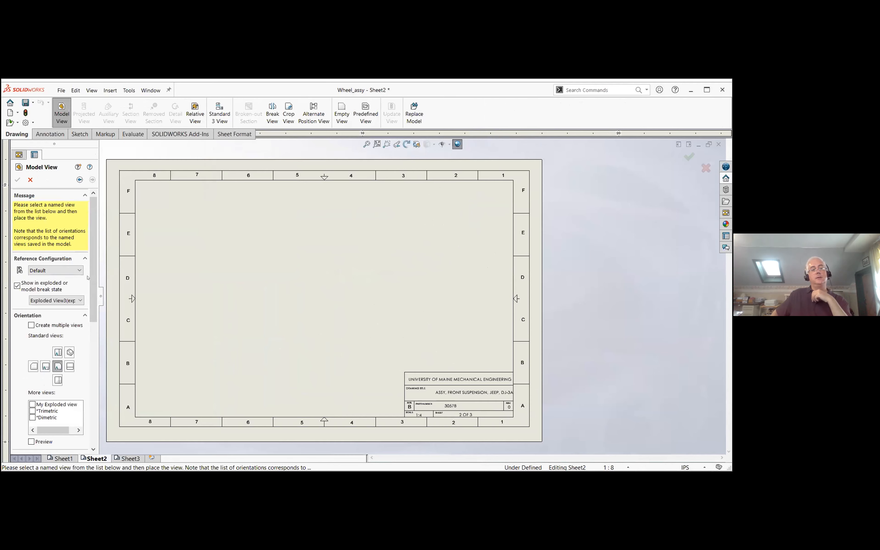
scroll(94, 287, "down", 3)
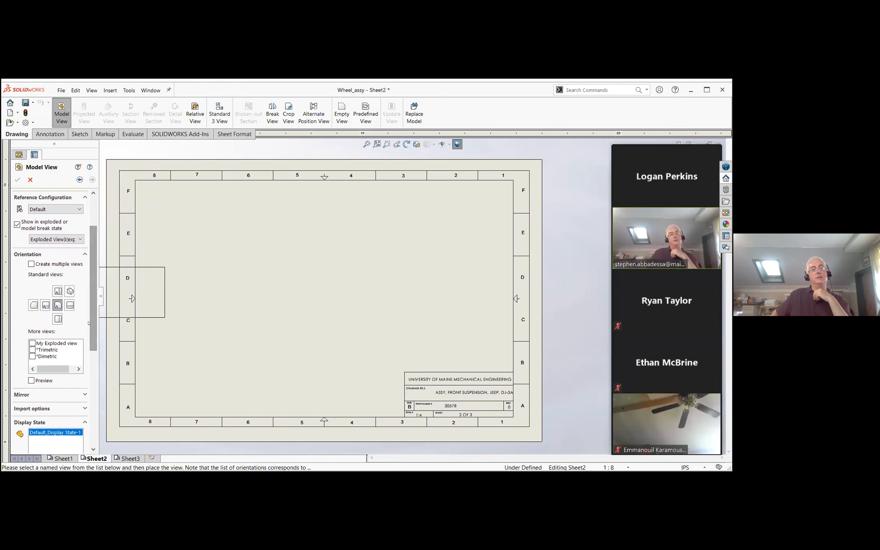
left_click(32, 343)
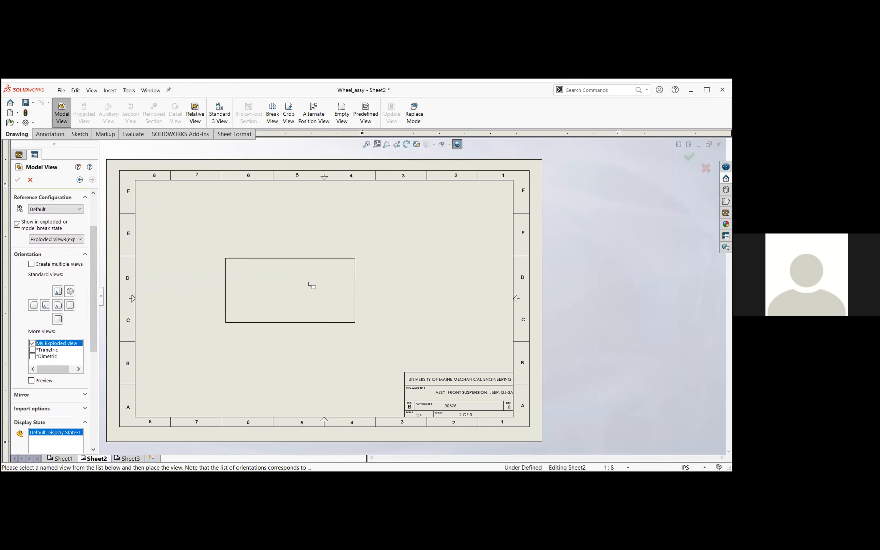
left_click(256, 292)
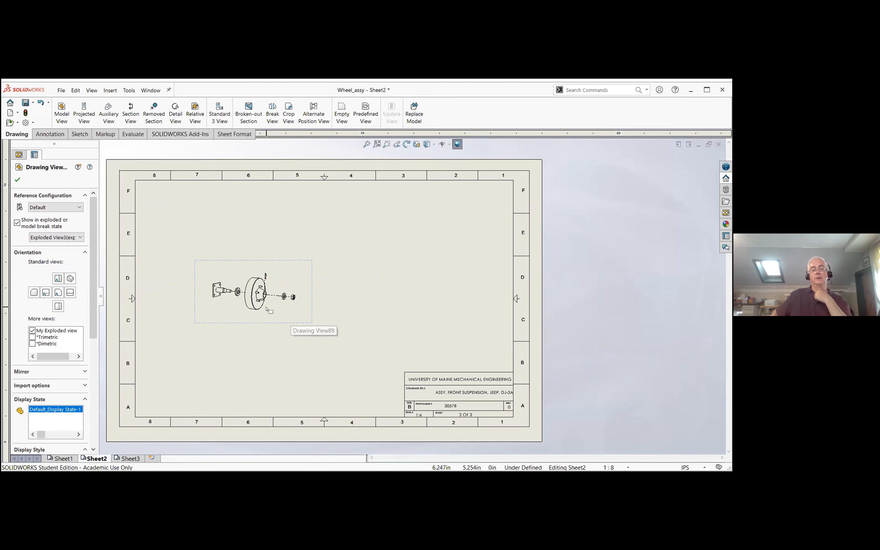
scroll(202, 298, "down", 2)
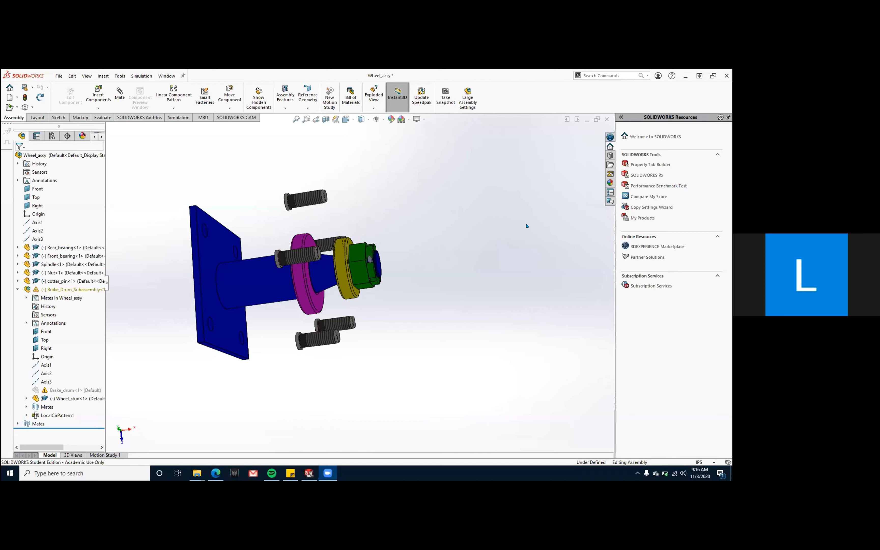
middle_click_drag(472, 243, 409, 330)
middle_click_drag(483, 278, 473, 254)
middle_click_drag(501, 165, 495, 199)
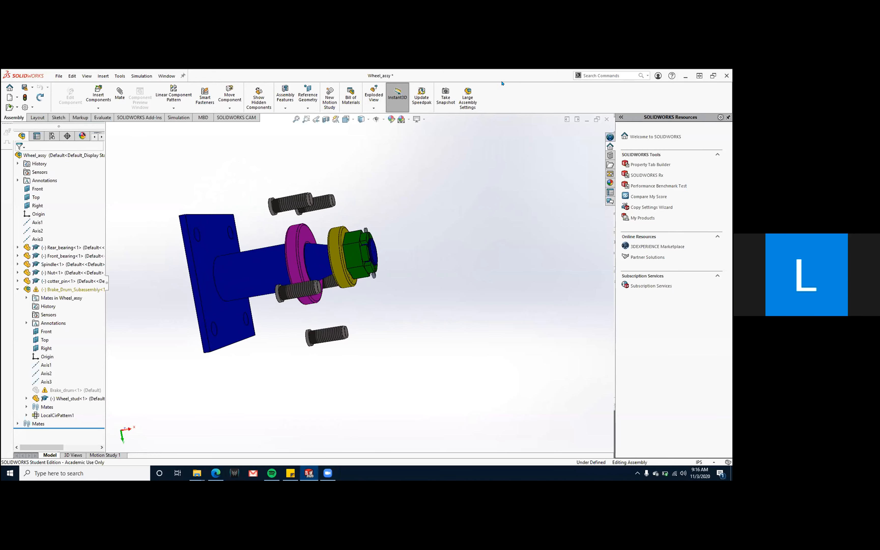
Step: Switch to the File Explorer folder with the assembly files and rename Brake_Drum_Subassembly (1) as Brake_Drum_Subassembly
left_click_drag(502, 83, 492, 174)
double_click(368, 121)
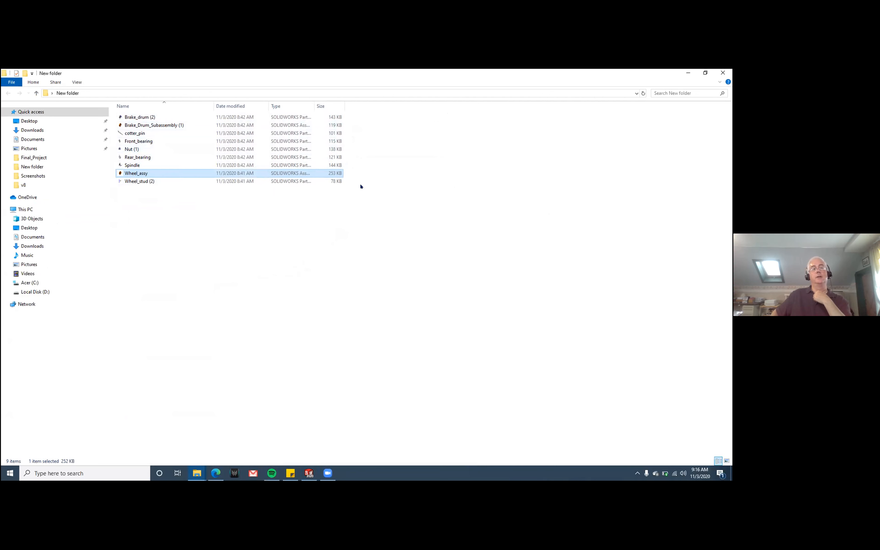
left_click(174, 125)
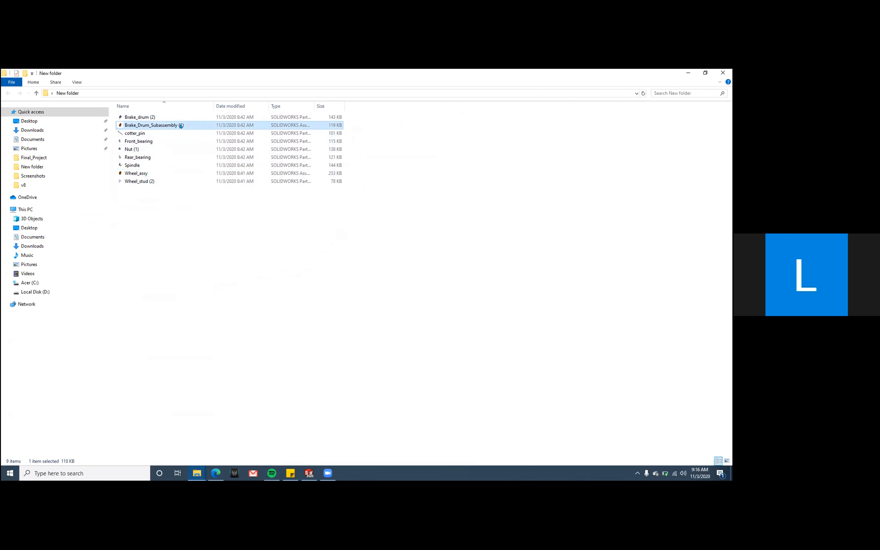
right_click(181, 125)
left_click(203, 267)
left_click(184, 125)
key("BackSpace")
key("BackSpace")
key("BackSpace")
key("BackSpace")
left_click(220, 215)
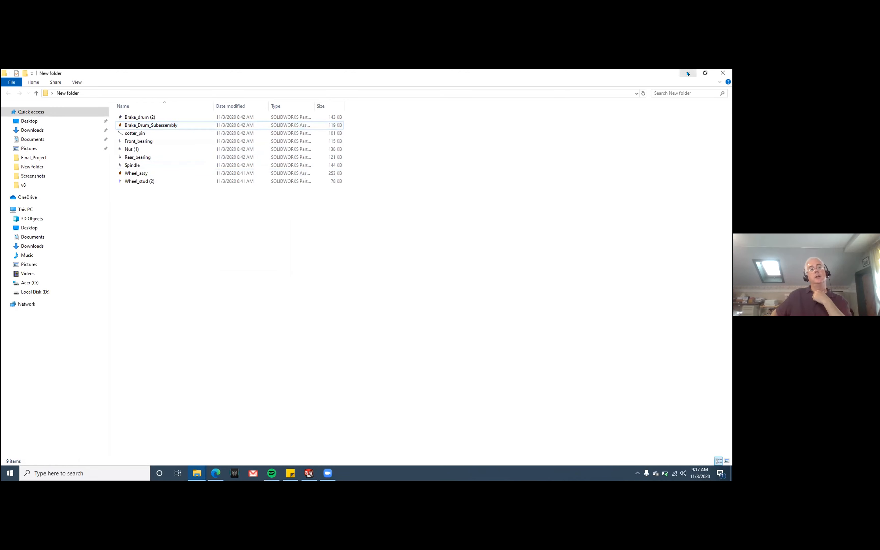
left_click(705, 72)
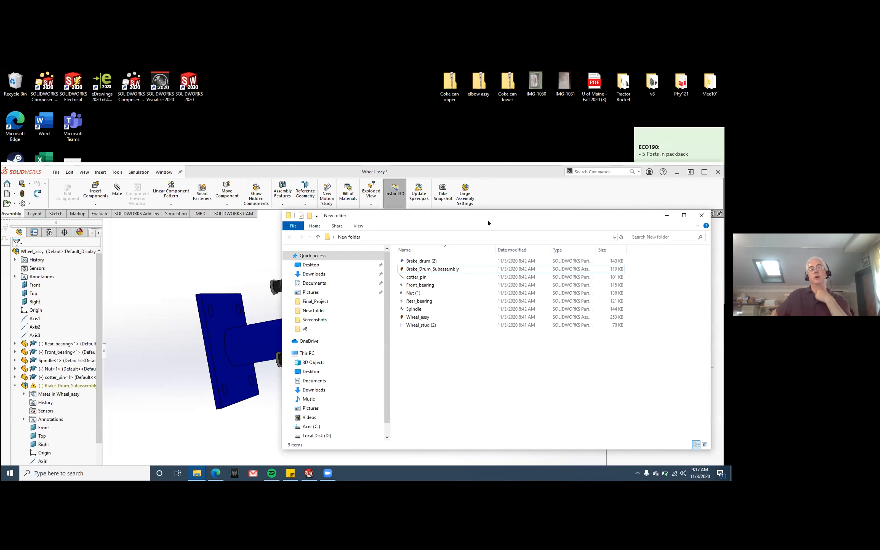
left_click(429, 211)
left_click_drag(491, 176, 477, 288)
left_click(454, 211)
double_click(454, 211)
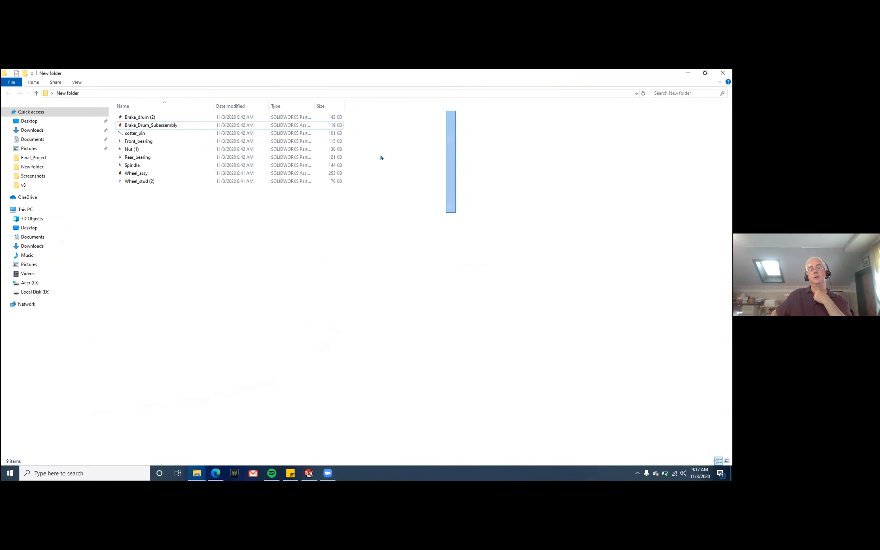
Step: Rename the part file Brake_drum (2) as Brake_drum
left_click(185, 117)
right_click(187, 117)
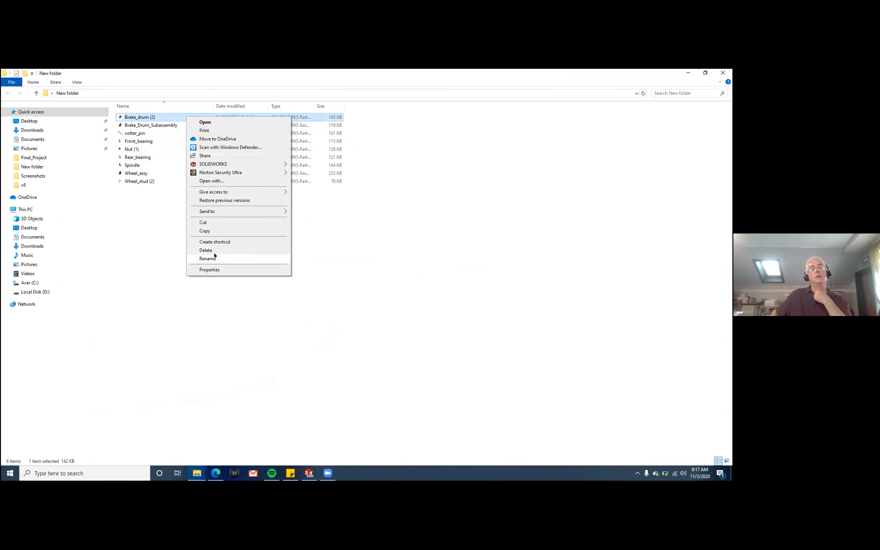
left_click(209, 259)
left_click(157, 117)
key("BackSpace")
key("BackSpace")
key("BackSpace")
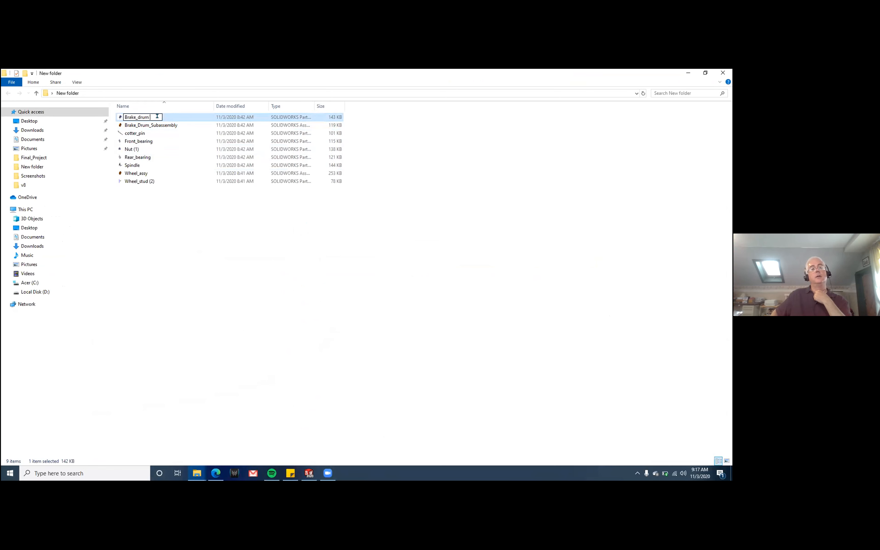
key("Return")
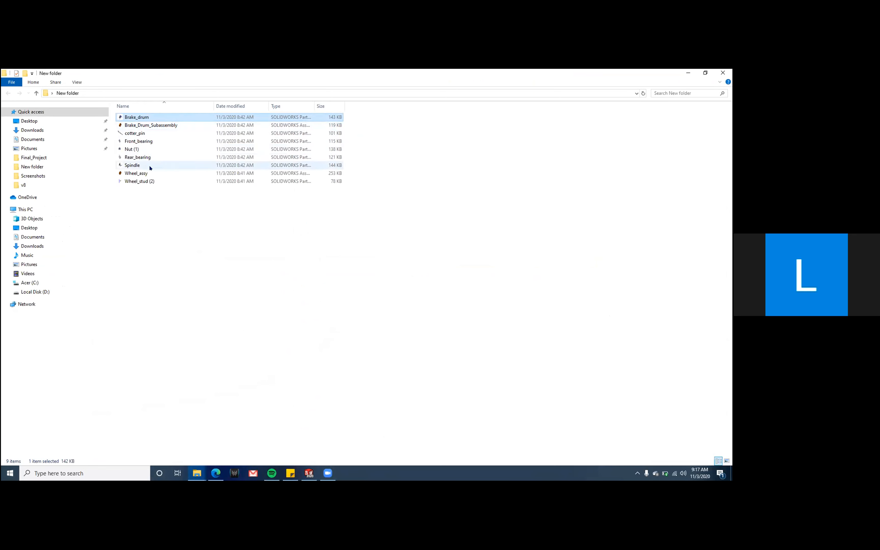
Step: Rename the part file Wheel_stud (2) as Wheel_stud
left_click(137, 149)
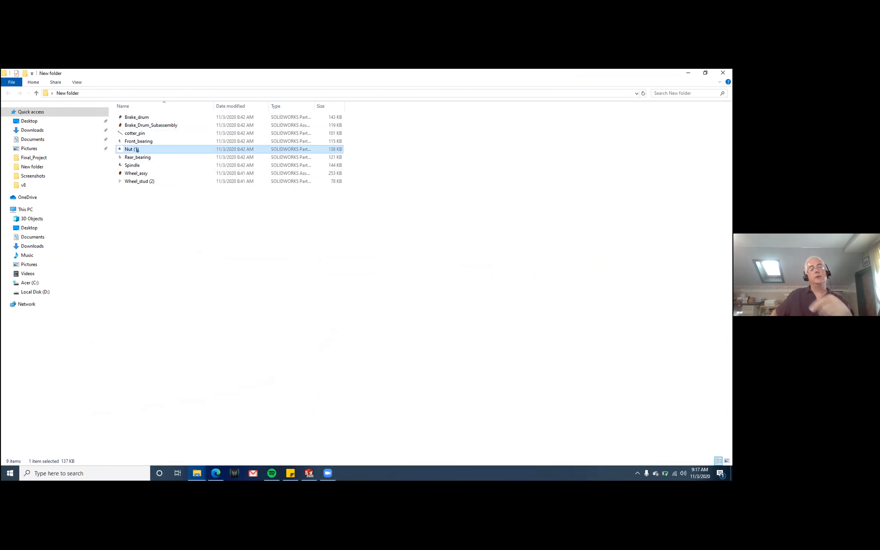
left_click(149, 181)
right_click(148, 181)
left_click(171, 322)
left_click(153, 180)
key("BackSpace")
key("BackSpace")
key("BackSpace")
key("BackSpace")
key("Return")
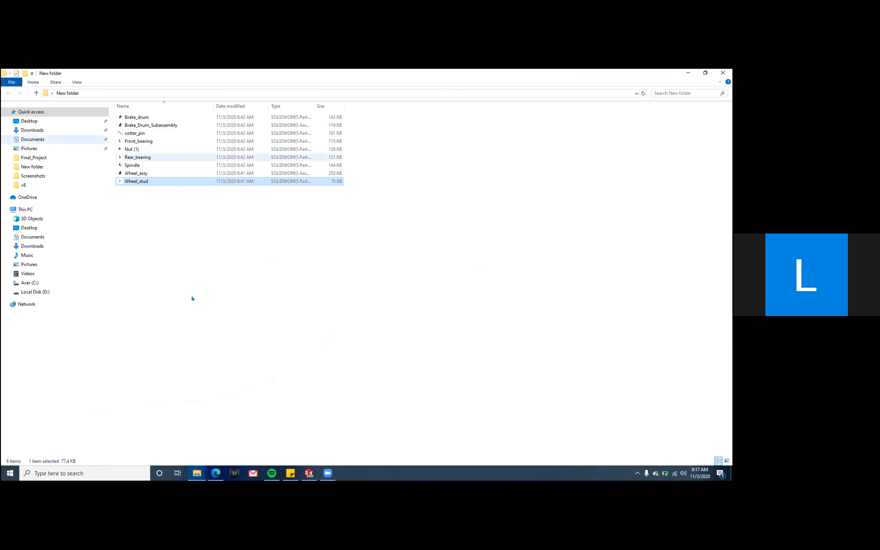
Step: Rename the part file Nut (1) as Nut and switch back to the Wheel_assy assembly in SOLIDWORKS
right_click(143, 149)
left_click(176, 291)
left_click(140, 149)
key("BackSpace")
key("BackSpace")
key("BackSpace")
key("BackSpace")
key("Return")
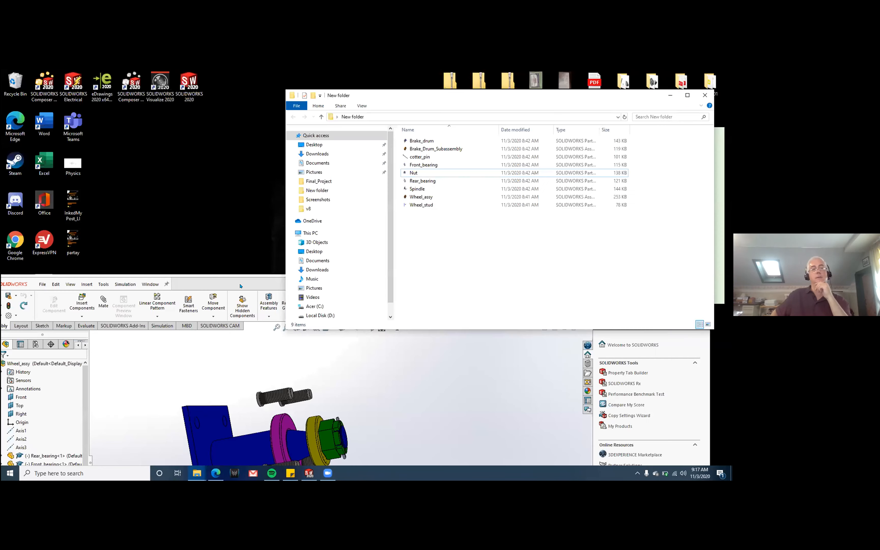
left_click_drag(240, 286, 279, 122)
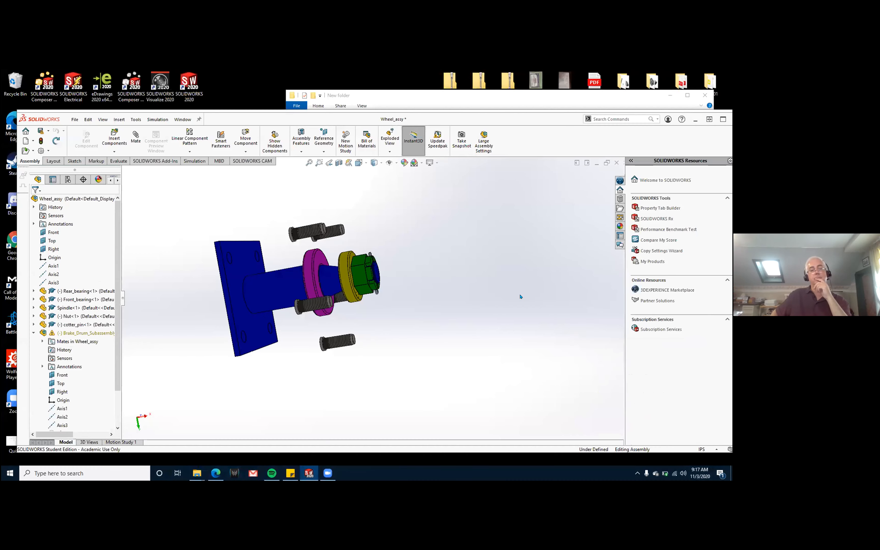